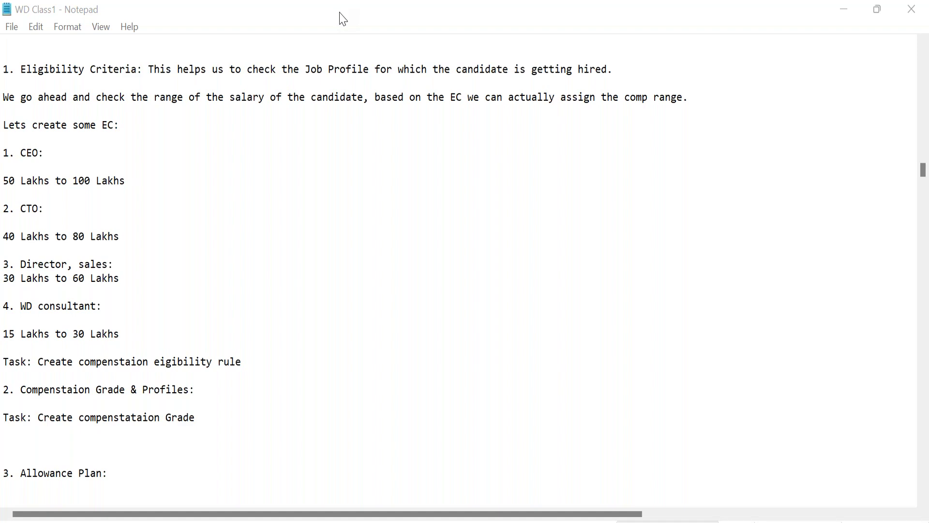
Switch from the Notepad class notes to the Remote Desktop session
{"action": "key", "text": "alt+Tab"}
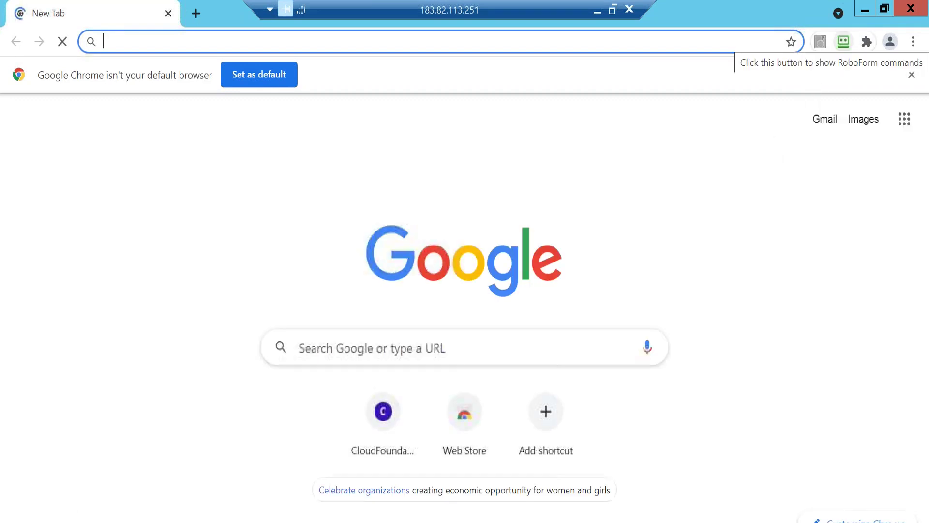
Log in to RoboForm with the master password and close the empty new tab
{"action": "left_click", "coordinate": [844, 41]}
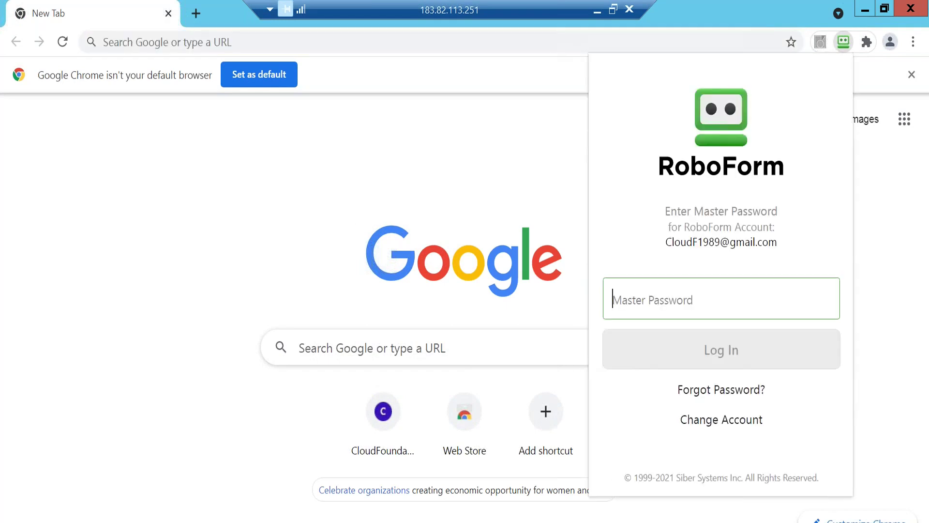
{"action": "type", "text": "••••••"}
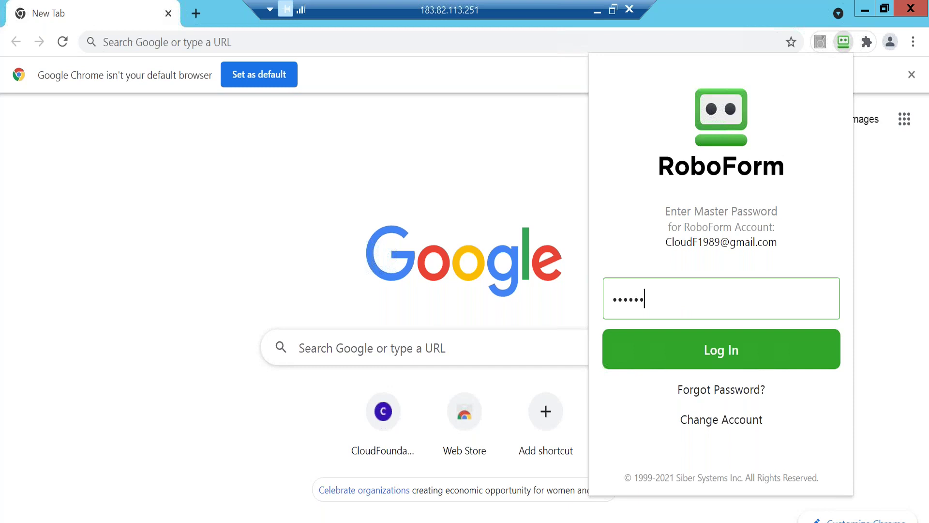
{"action": "type", "text": "•••••"}
{"action": "left_click", "coordinate": [638, 355]}
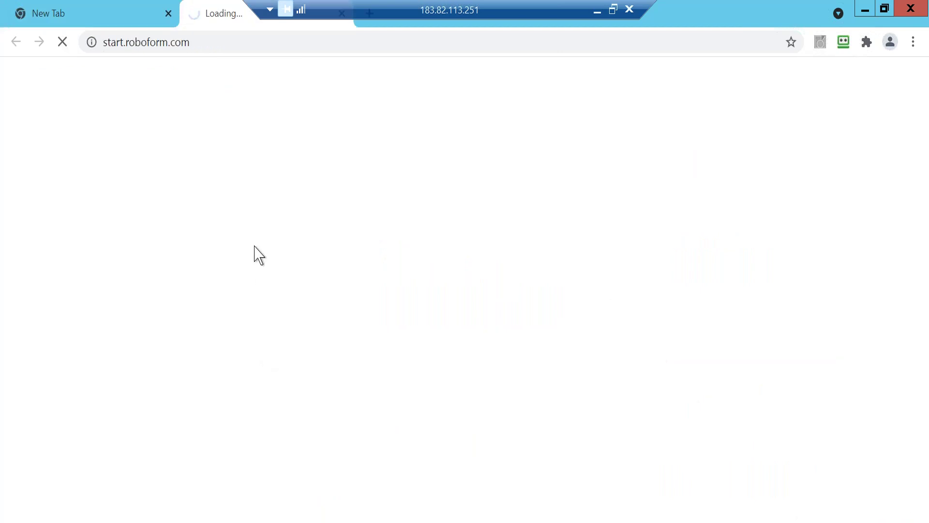
{"action": "left_click", "coordinate": [167, 13]}
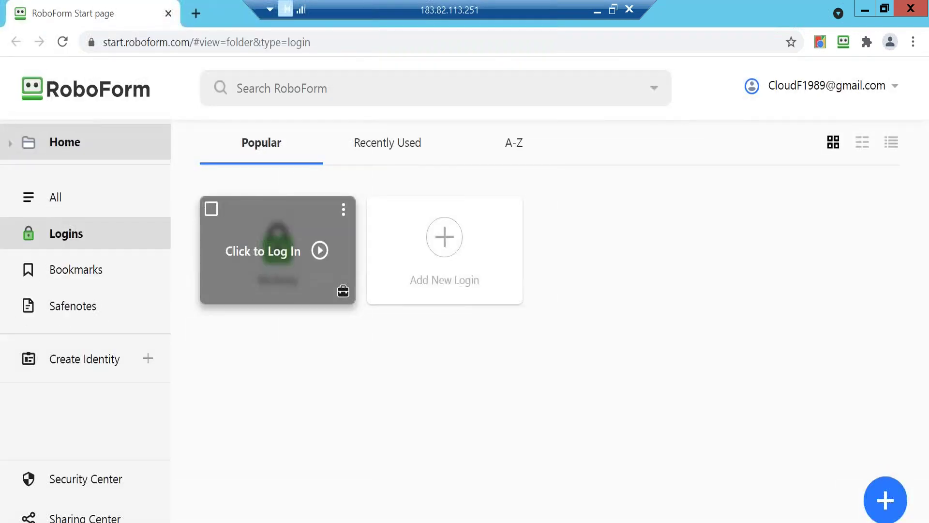
Launch the saved Workday login from RoboForm and sign in
{"action": "left_click", "coordinate": [272, 250]}
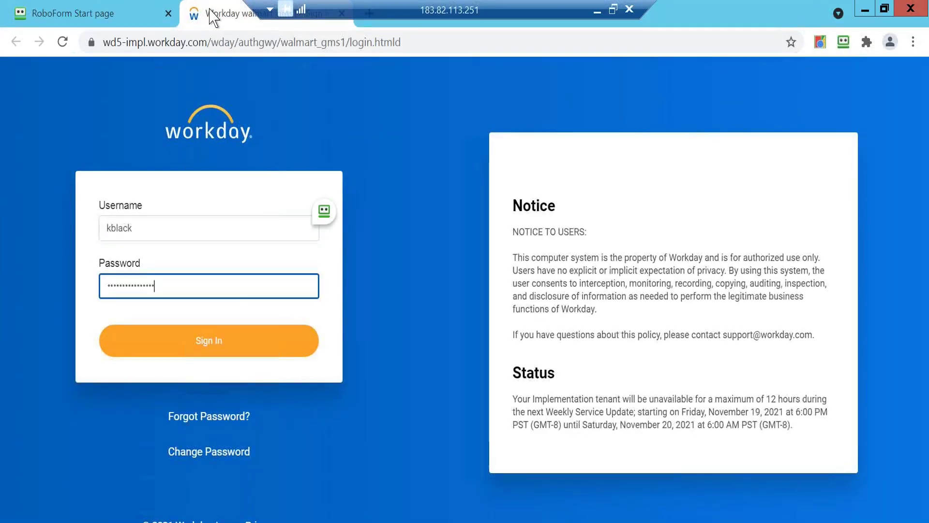
{"action": "left_click", "coordinate": [260, 326]}
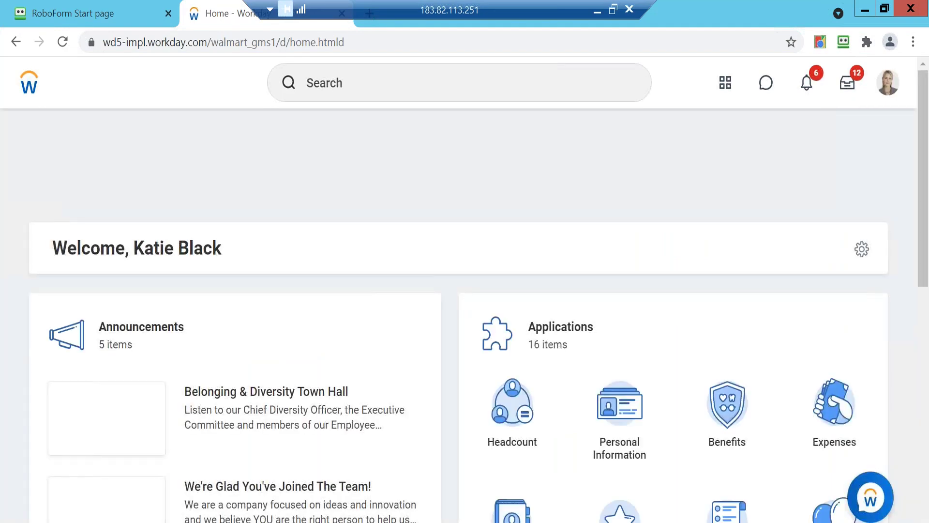
Search Workday for 'cre comp eli rule' and open Create Compensation Eligibility Rule
{"action": "left_click", "coordinate": [328, 93]}
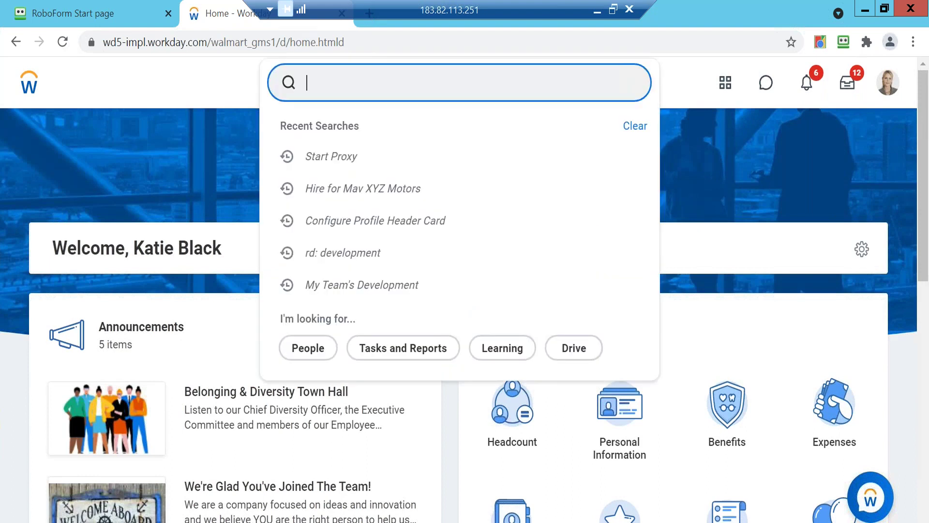
{"action": "type", "text": "cre comp eli rule"}
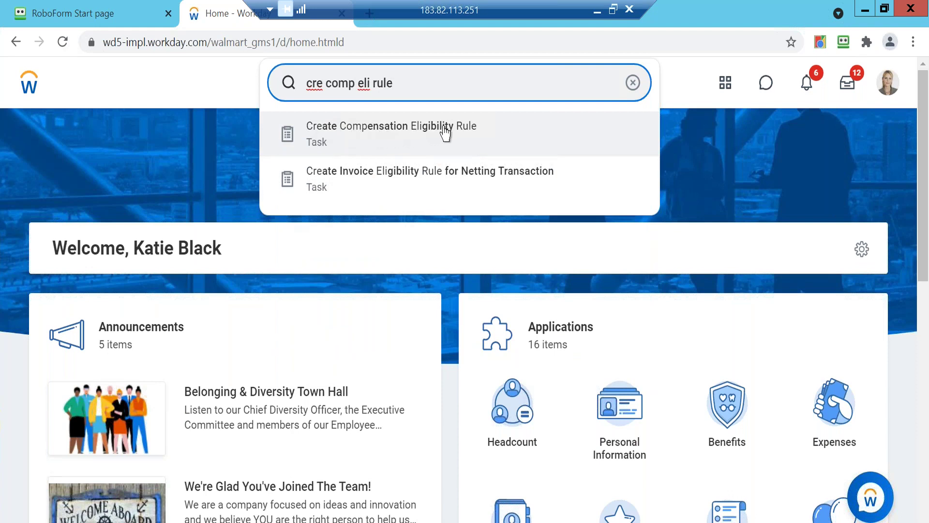
{"action": "left_click", "coordinate": [347, 134]}
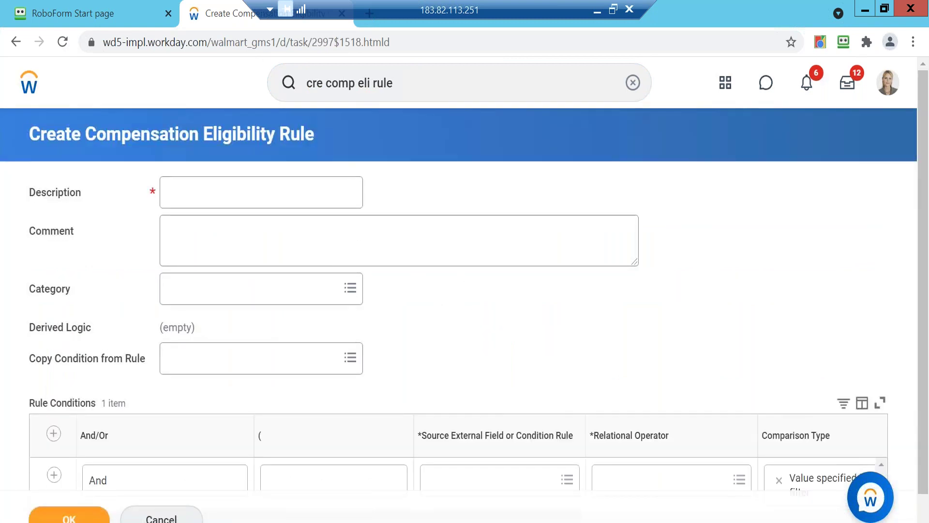
Enter 'WDLM1_Workday Consultant' as the eligibility rule's Description
{"action": "left_click", "coordinate": [196, 197]}
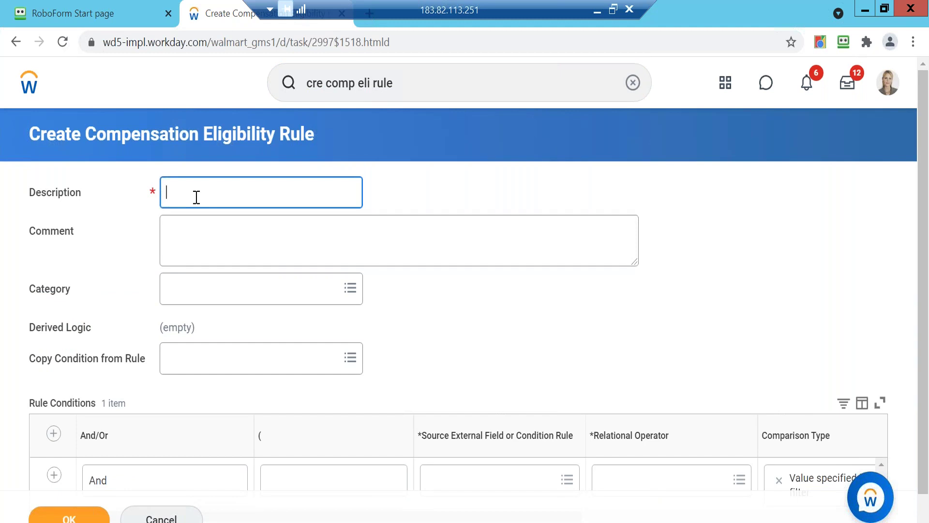
{"action": "type", "text": "Workday Cons"}
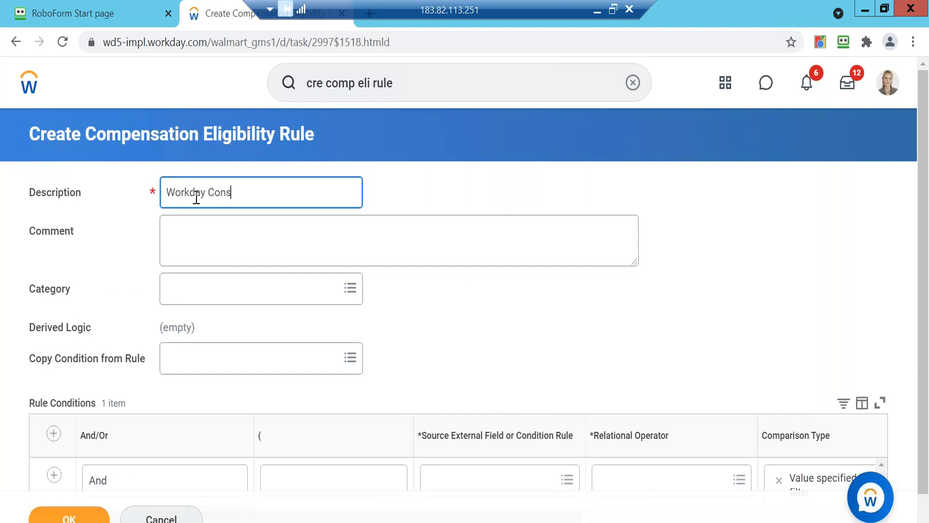
{"action": "type", "text": "ultant"}
{"action": "type", "text": "WDLM1"}
{"action": "type", "text": "_"}
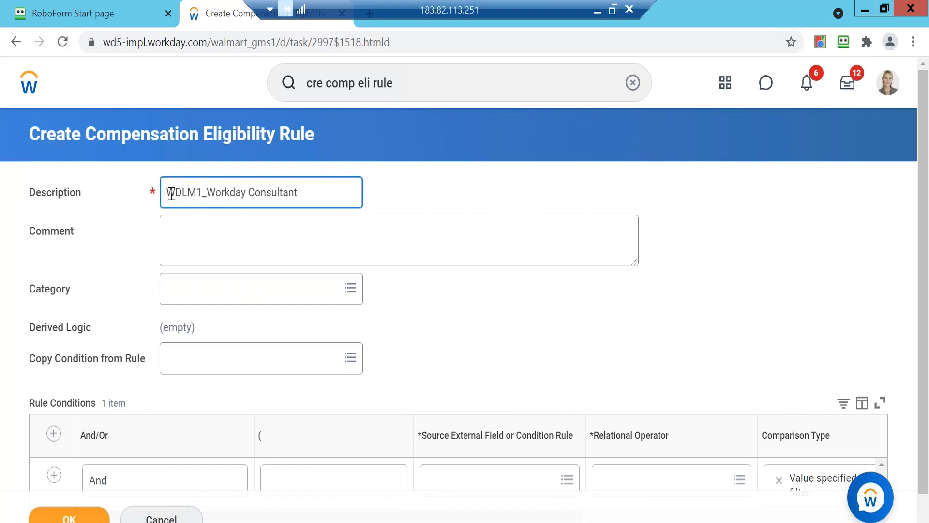
{"action": "left_click", "coordinate": [184, 226]}
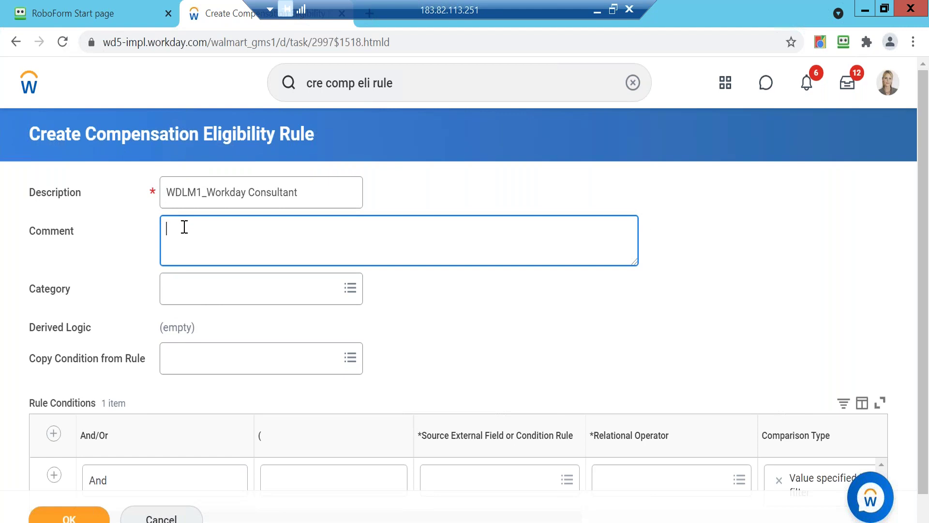
{"action": "left_click", "coordinate": [202, 302]}
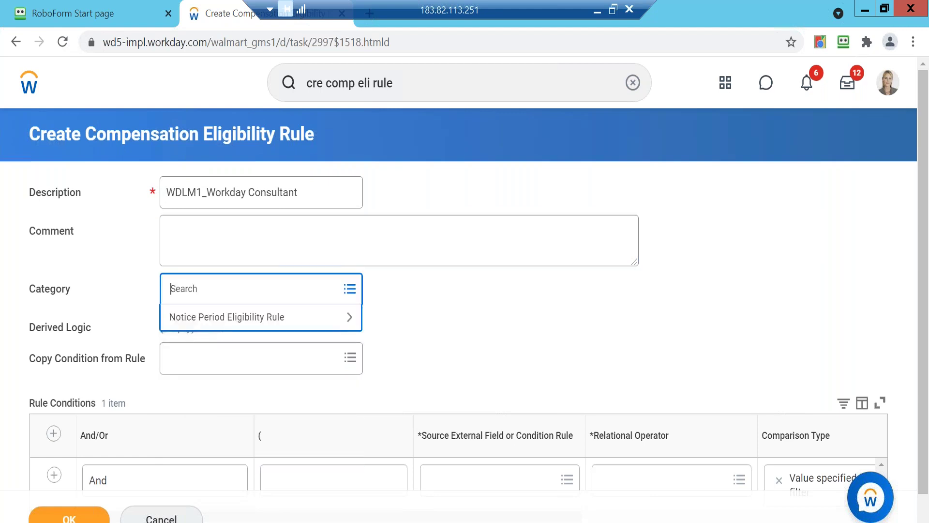
{"action": "left_click", "coordinate": [452, 322]}
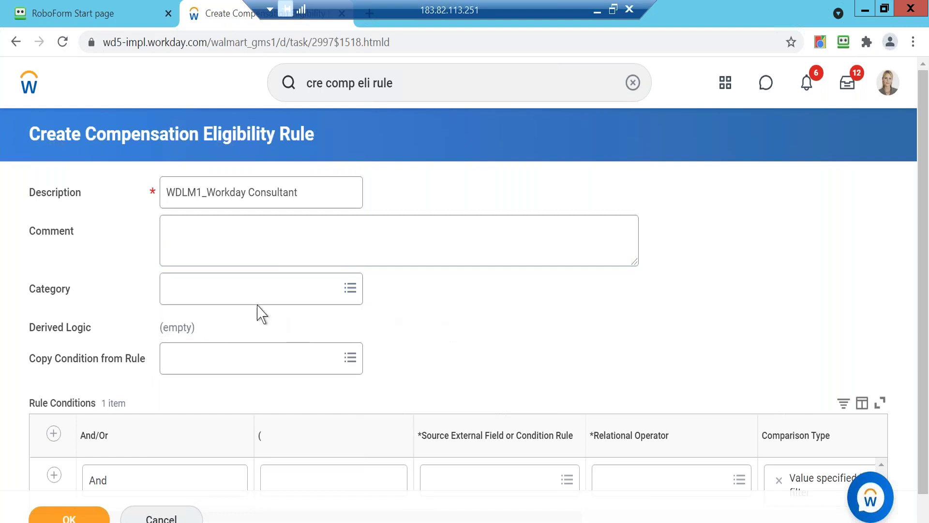
{"action": "left_click", "coordinate": [232, 297]}
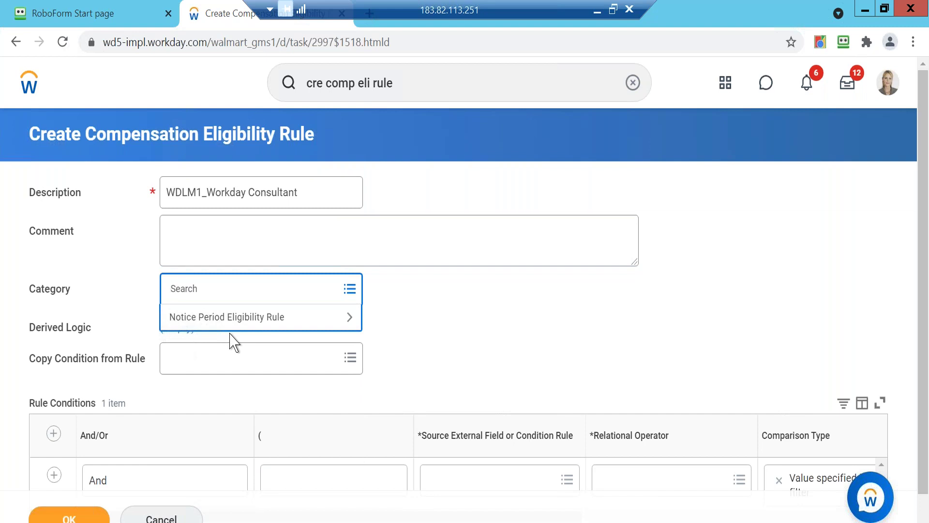
{"action": "left_click", "coordinate": [442, 315]}
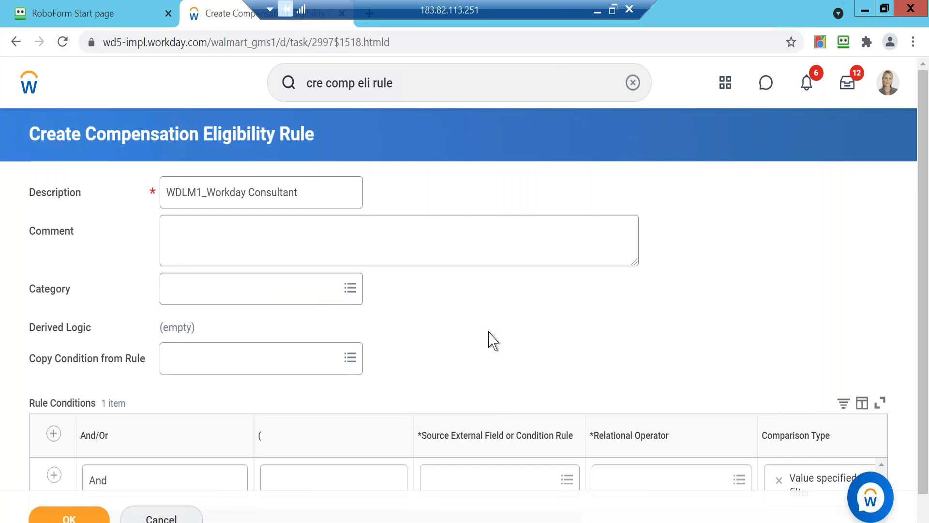
{"action": "scroll", "coordinate": [493, 341], "scroll_direction": "down", "scroll_amount": 1}
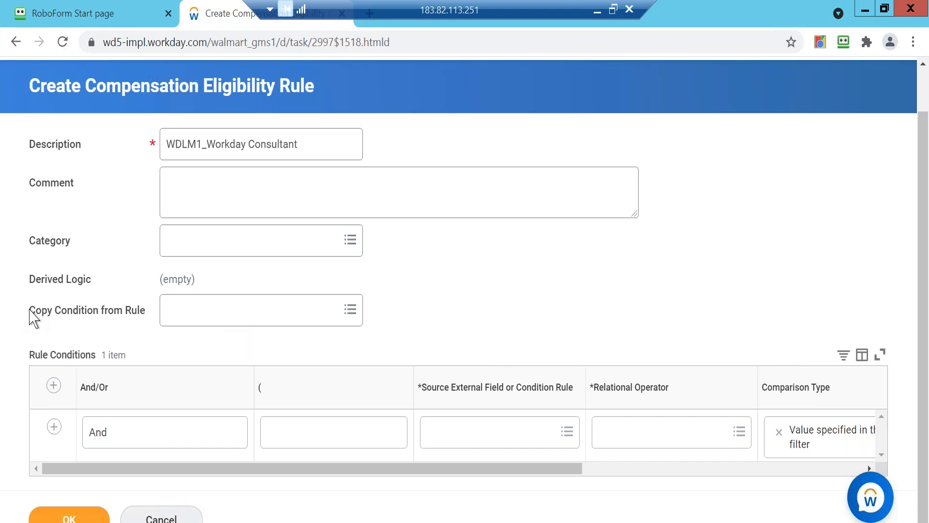
{"action": "left_click_drag", "start_coordinate": [37, 319], "coordinate": [124, 328]}
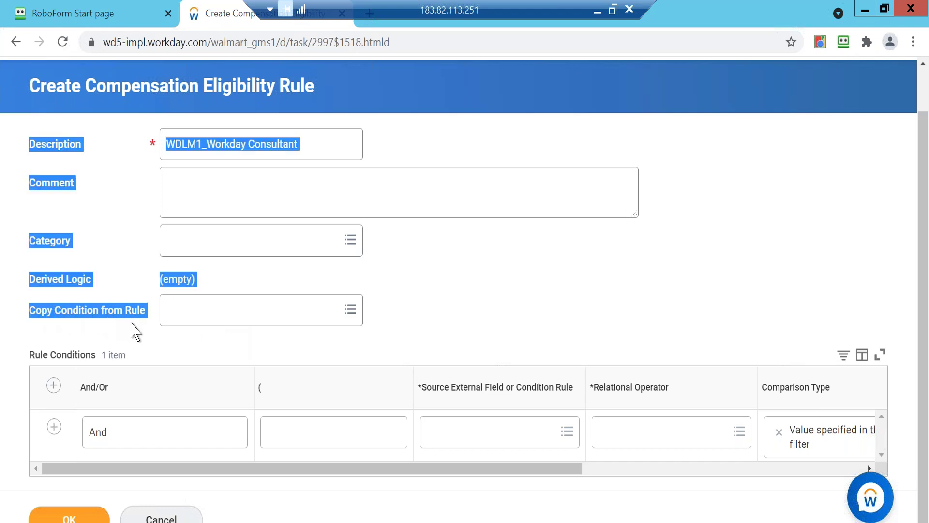
{"action": "left_click", "coordinate": [135, 331]}
{"action": "left_click_drag", "start_coordinate": [147, 320], "coordinate": [31, 315]}
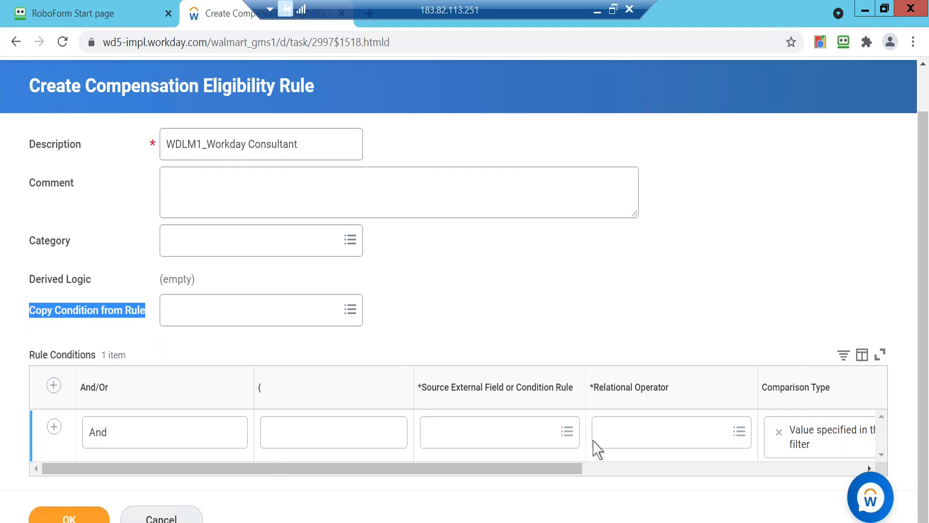
{"action": "left_click", "coordinate": [185, 315]}
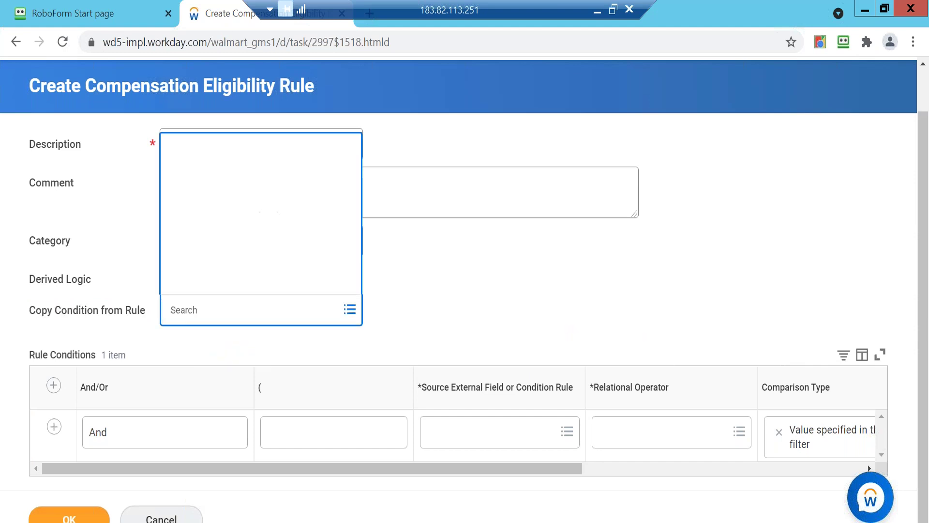
{"action": "type", "text": "workday"}
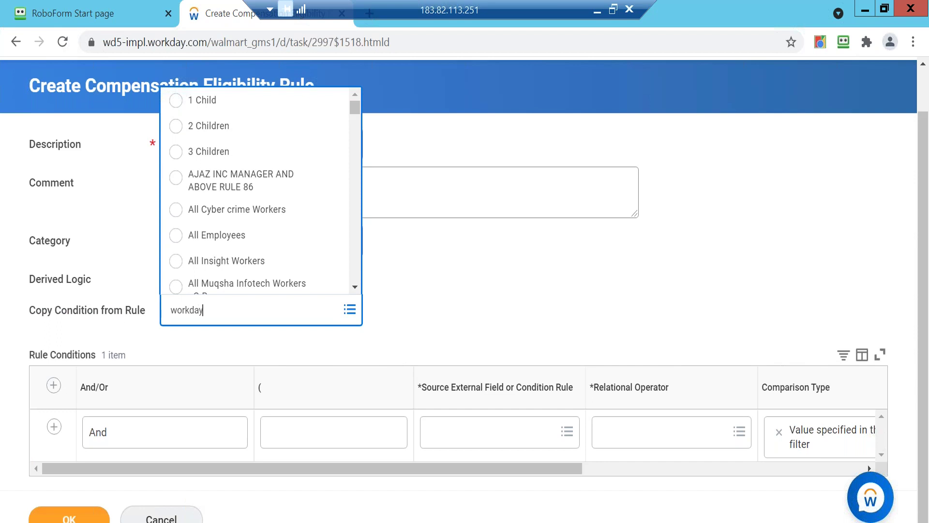
{"action": "key", "text": "Return"}
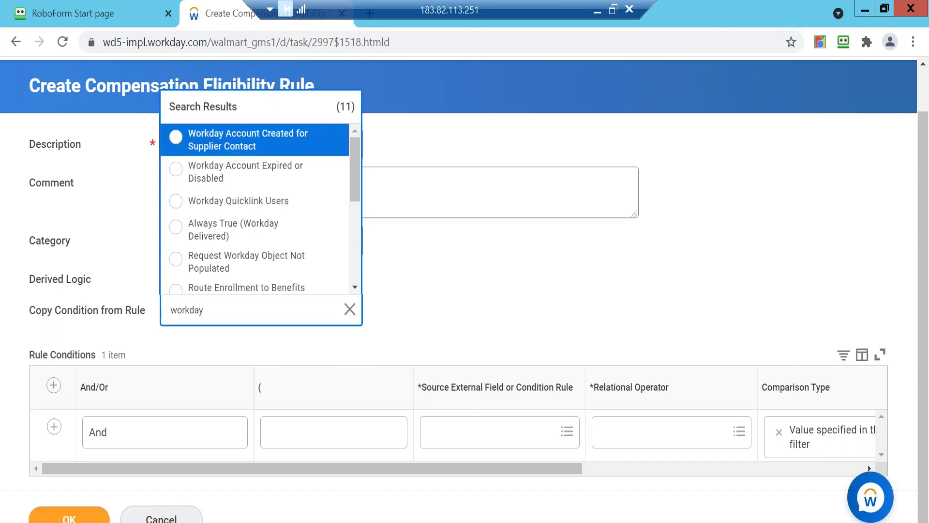
{"action": "left_click_drag", "start_coordinate": [359, 192], "coordinate": [358, 291]}
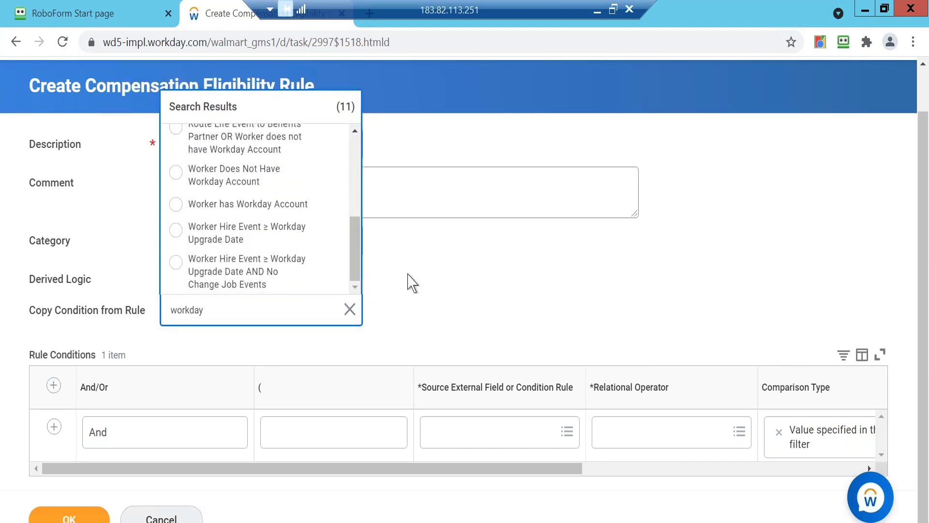
{"action": "left_click", "coordinate": [410, 283]}
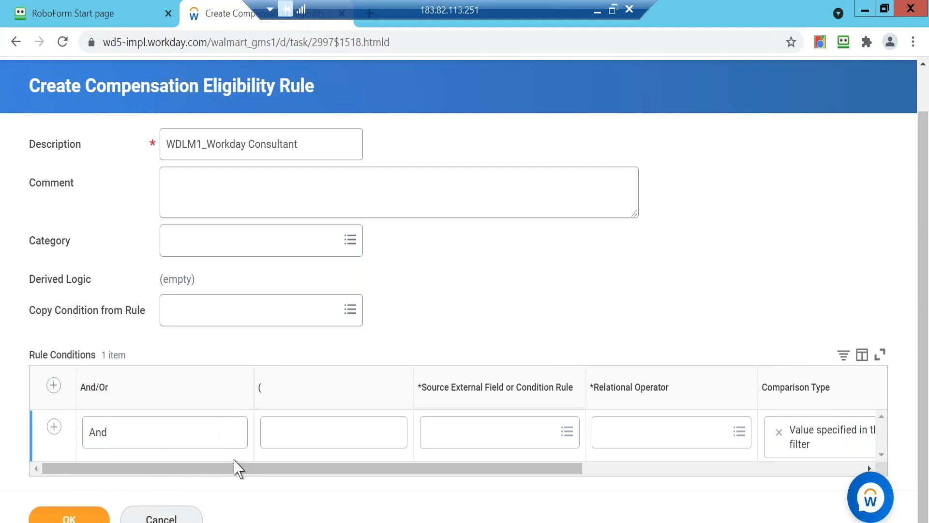
Set the rule condition's Source External Field to job profile
{"action": "left_click_drag", "start_coordinate": [221, 472], "coordinate": [270, 478]}
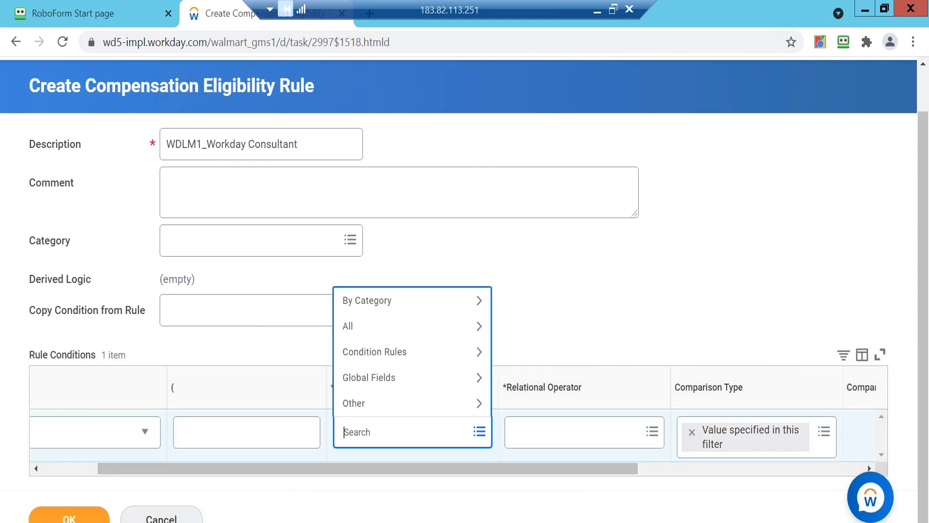
{"action": "type", "text": "JOb Profile"}
{"action": "key", "text": "Return"}
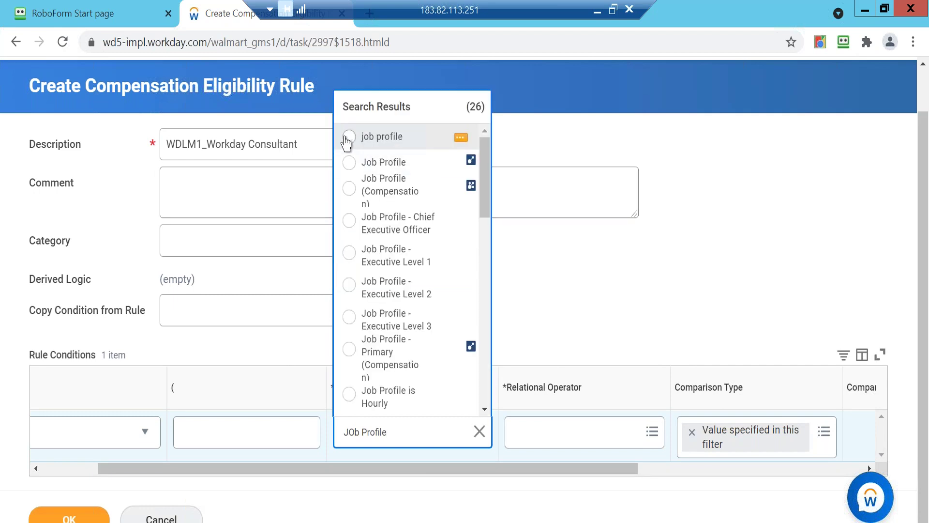
{"action": "left_click", "coordinate": [348, 138]}
Erase the description wording after WDLM1_ and begin retyping it
{"action": "left_click", "coordinate": [542, 287]}
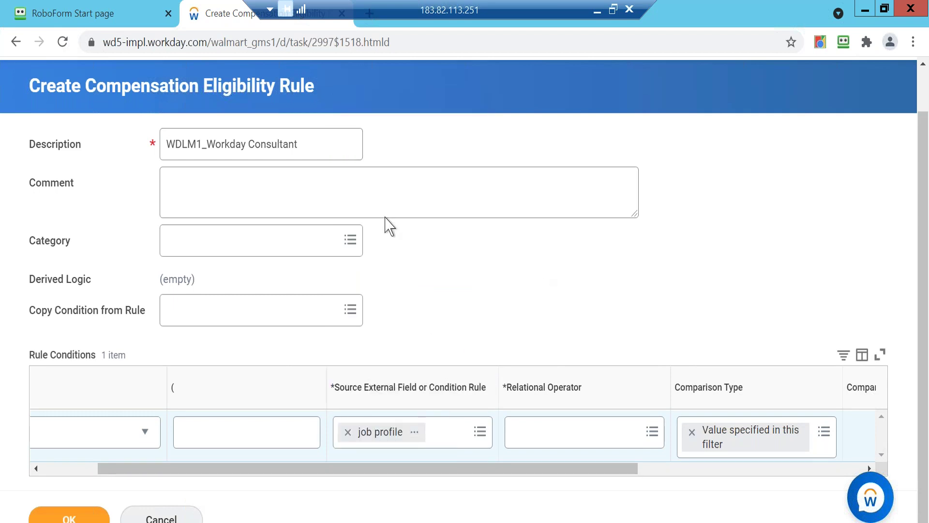
{"action": "key", "text": "BackSpace"}
{"action": "key", "text": "BackSpace"}
{"action": "key", "text": "BackSpace"}
{"action": "key", "text": "BackSpace"}
{"action": "key", "text": "BackSpace"}
{"action": "key", "text": "BackSpace"}
{"action": "key", "text": "BackSpace"}
{"action": "key", "text": "BackSpace"}
{"action": "key", "text": "BackSpace"}
{"action": "key", "text": "BackSpace"}
{"action": "key", "text": "BackSpace"}
{"action": "key", "text": "BackSpace"}
{"action": "key", "text": "BackSpace"}
{"action": "key", "text": "BackSpace"}
{"action": "key", "text": "BackSpace"}
{"action": "key", "text": "BackSpace"}
{"action": "key", "text": "BackSpace"}
{"action": "key", "text": "BackSpace"}
{"action": "type", "text": "A"}
{"action": "type", "text": "d"}
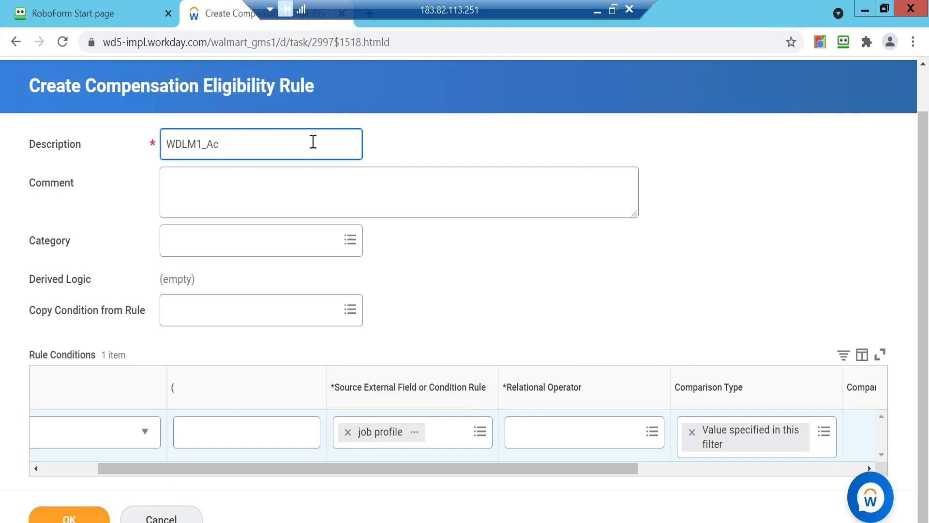
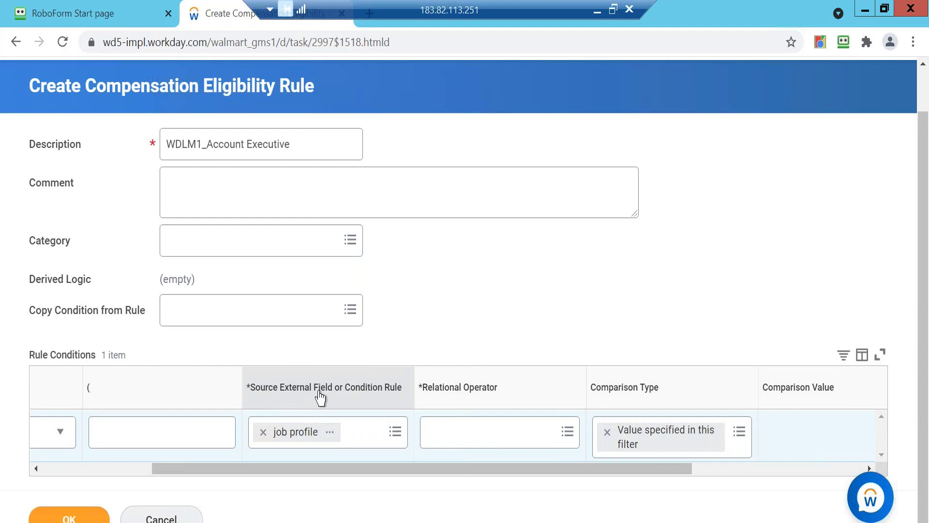
Set the job profile condition's relational operator to equal to
{"action": "left_click", "coordinate": [452, 434]}
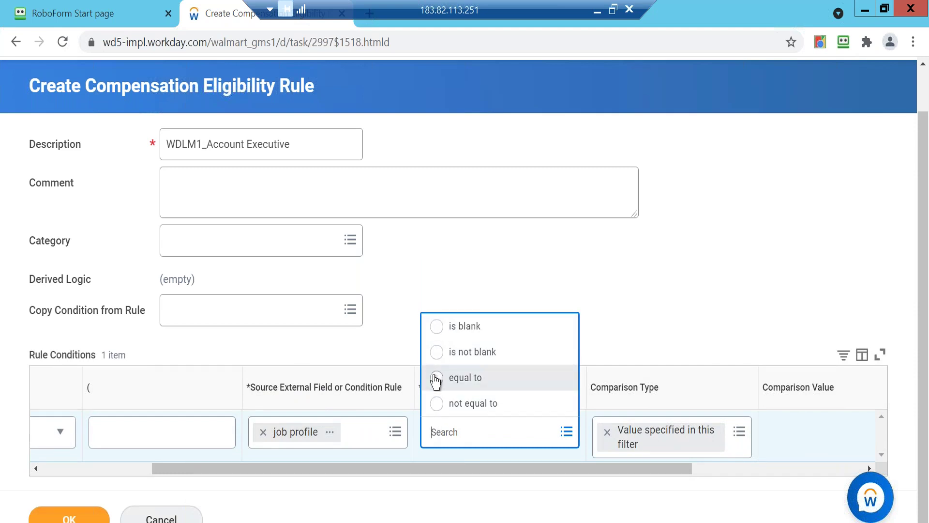
{"action": "left_click", "coordinate": [436, 378]}
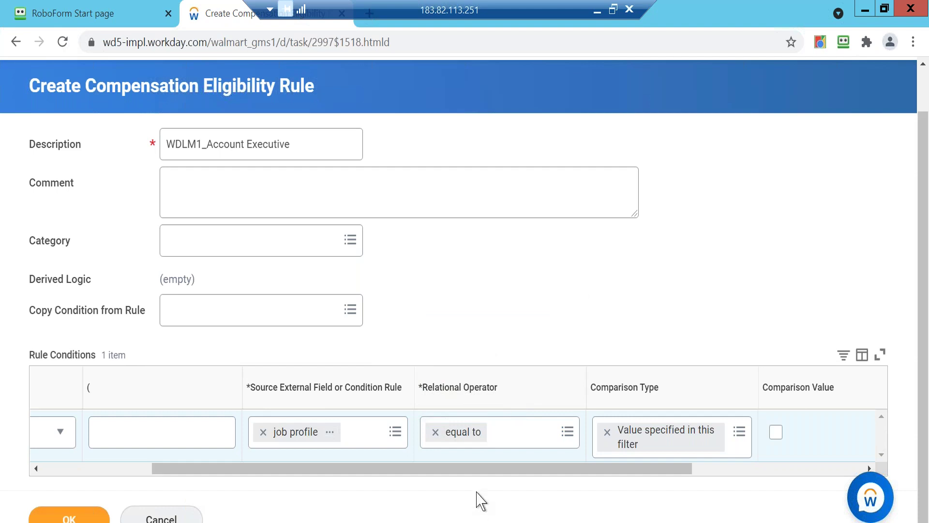
{"action": "left_click", "coordinate": [517, 434]}
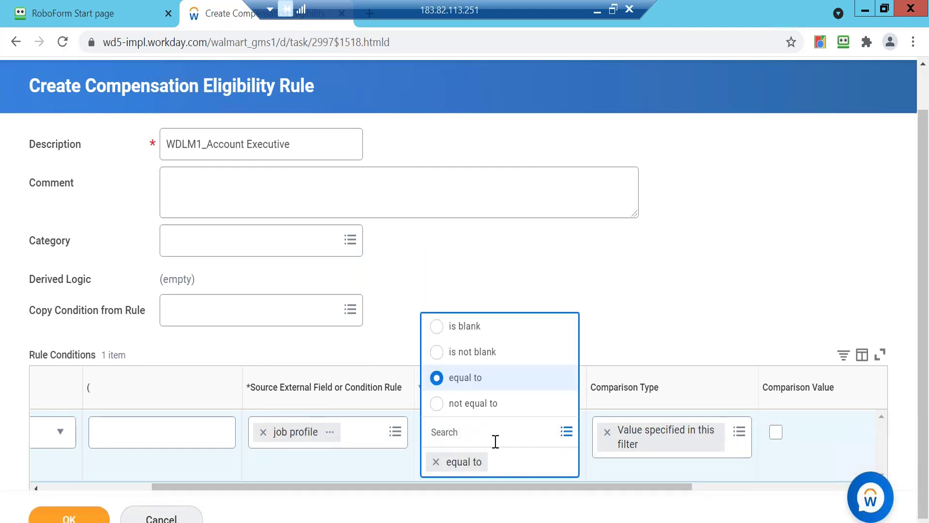
{"action": "left_click", "coordinate": [434, 462]}
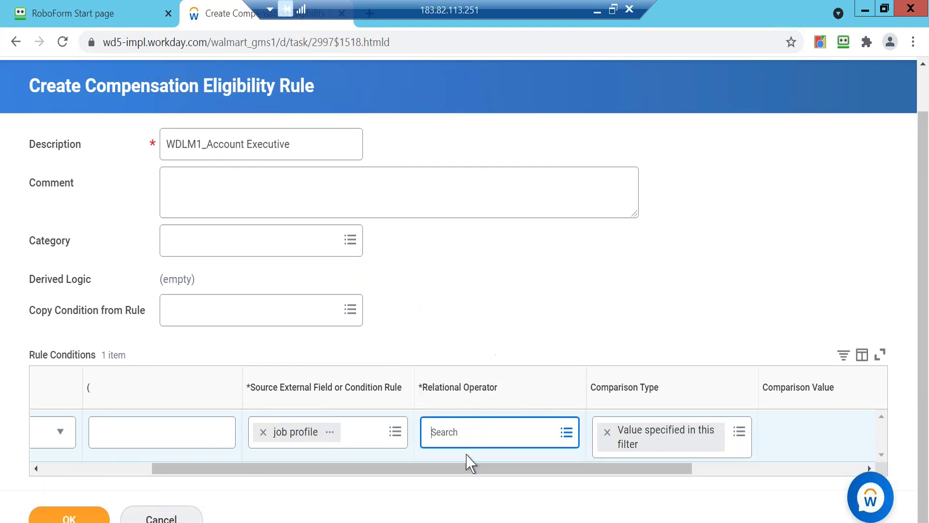
{"action": "left_click", "coordinate": [566, 437]}
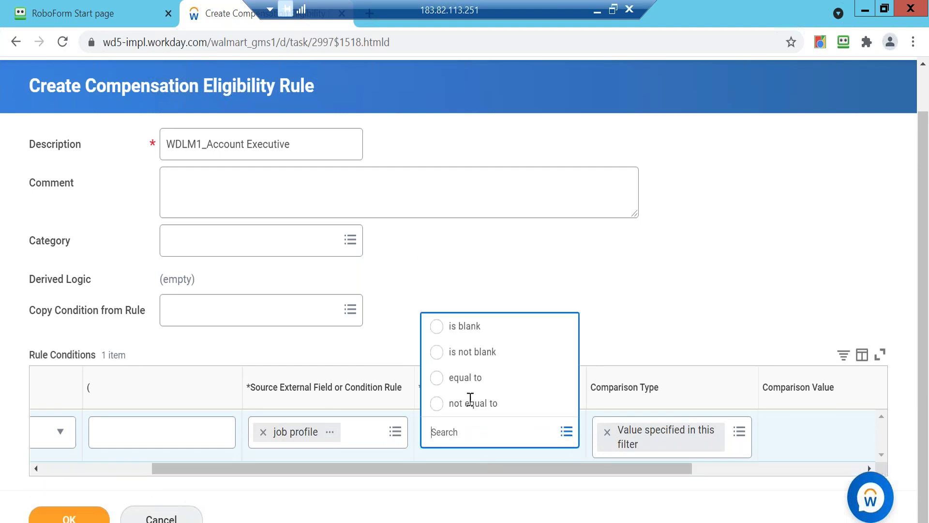
{"action": "left_click", "coordinate": [438, 379]}
{"action": "left_click_drag", "start_coordinate": [486, 472], "coordinate": [512, 475]}
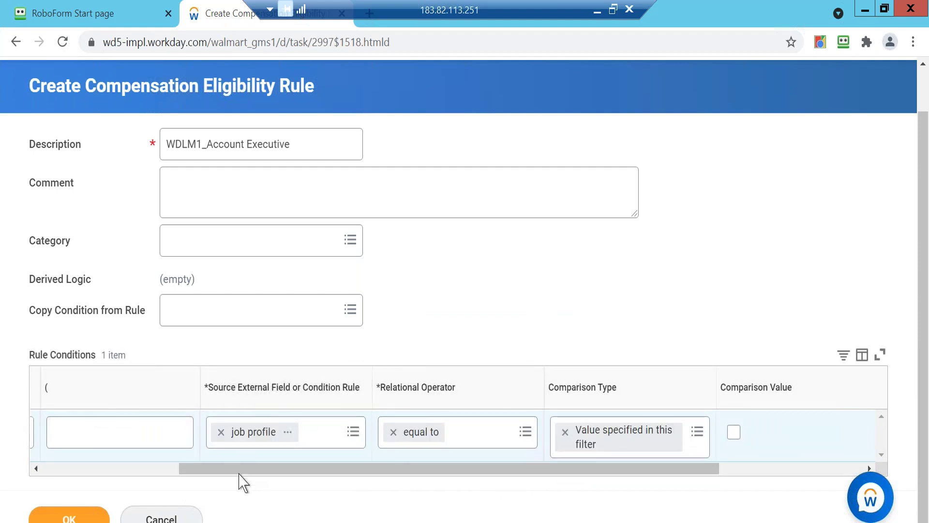
{"action": "left_click_drag", "start_coordinate": [239, 481], "coordinate": [103, 431]}
{"action": "left_click_drag", "start_coordinate": [271, 438], "coordinate": [261, 468]}
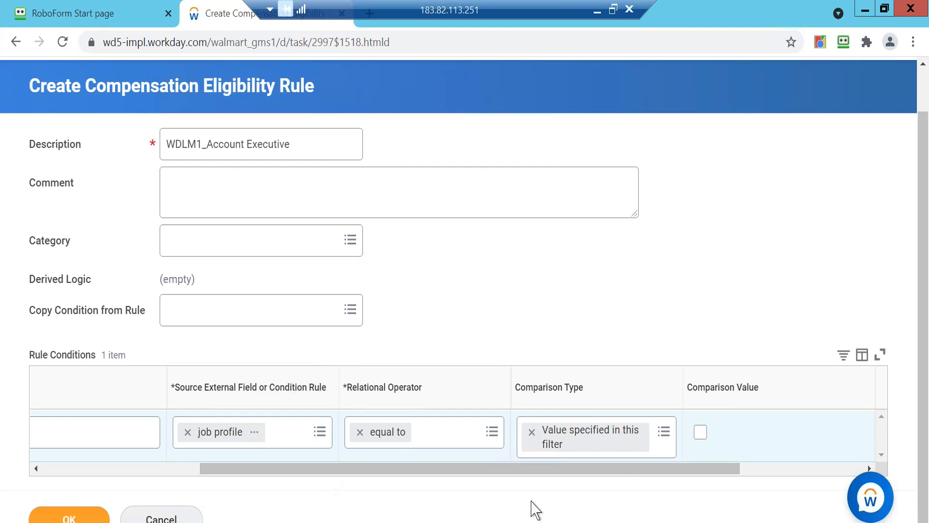
{"action": "left_click_drag", "start_coordinate": [654, 472], "coordinate": [781, 490]}
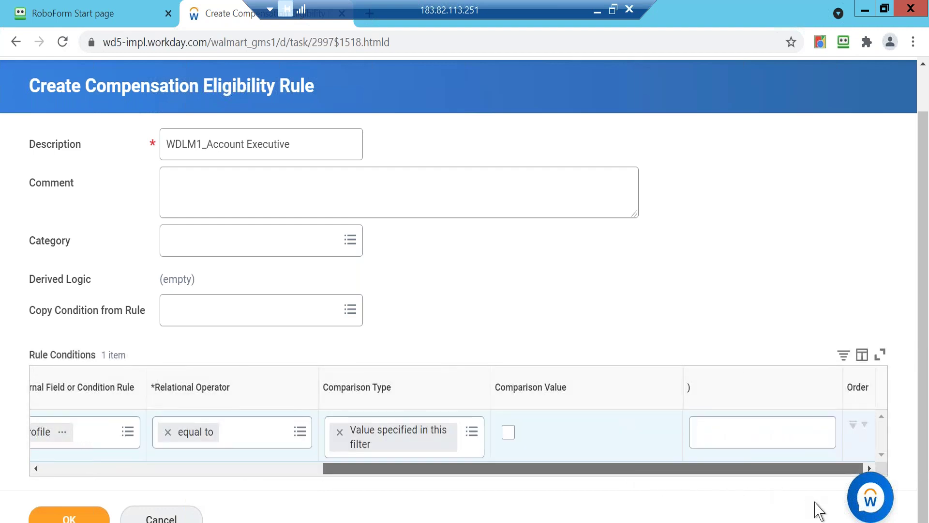
Set comparison type to Value specified in this filter, tick Yes, and save the rule
{"action": "left_click", "coordinate": [507, 432]}
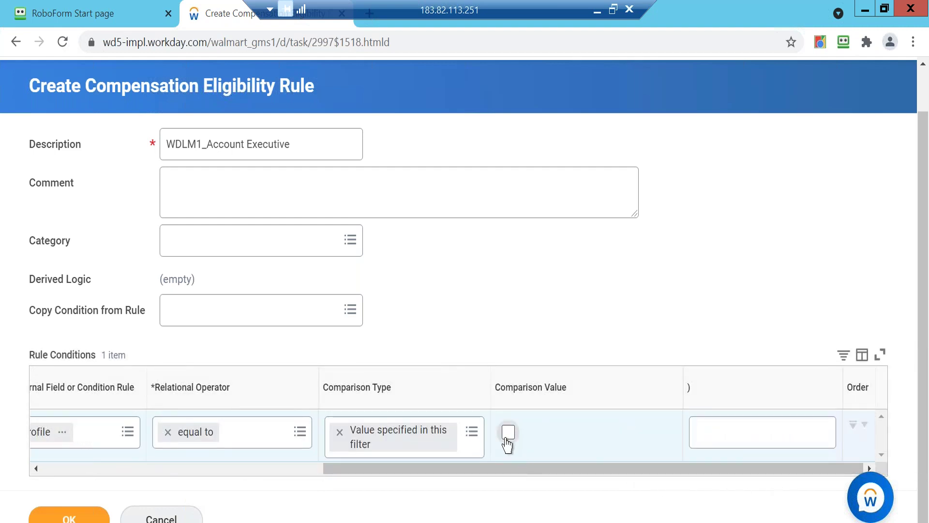
{"action": "left_click", "coordinate": [708, 442]}
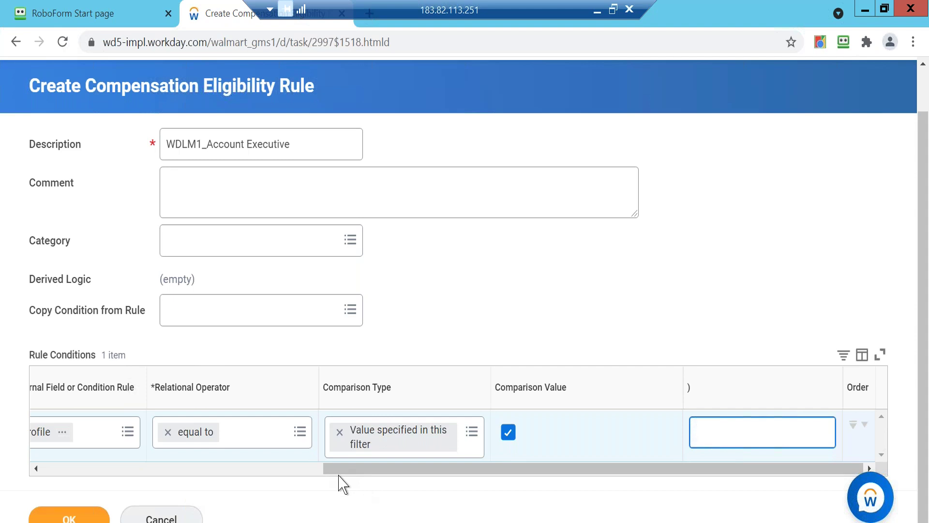
{"action": "left_click", "coordinate": [508, 438]}
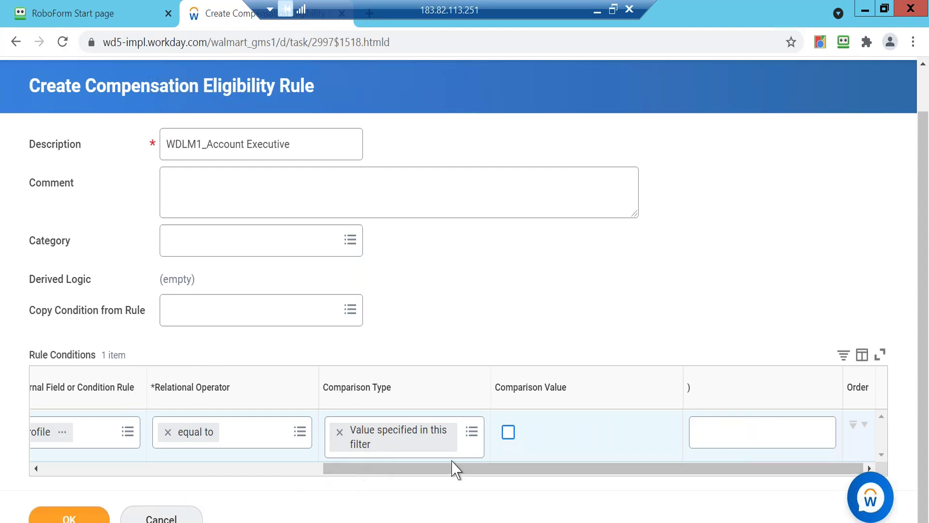
{"action": "left_click", "coordinate": [699, 436]}
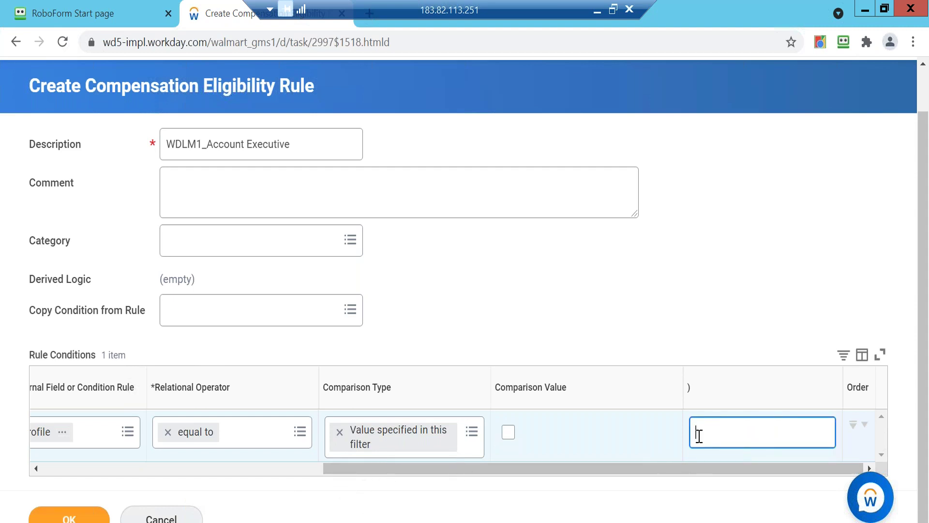
{"action": "left_click", "coordinate": [299, 431]}
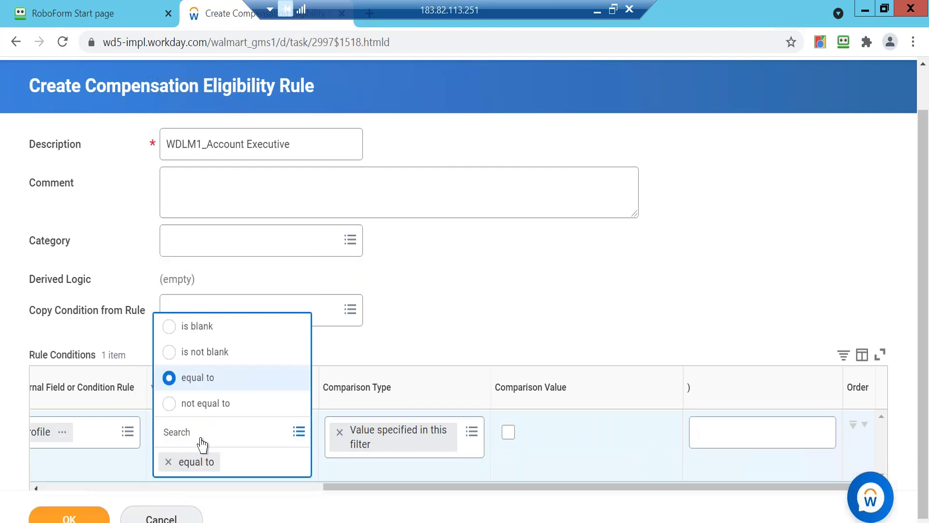
{"action": "left_click", "coordinate": [461, 326]}
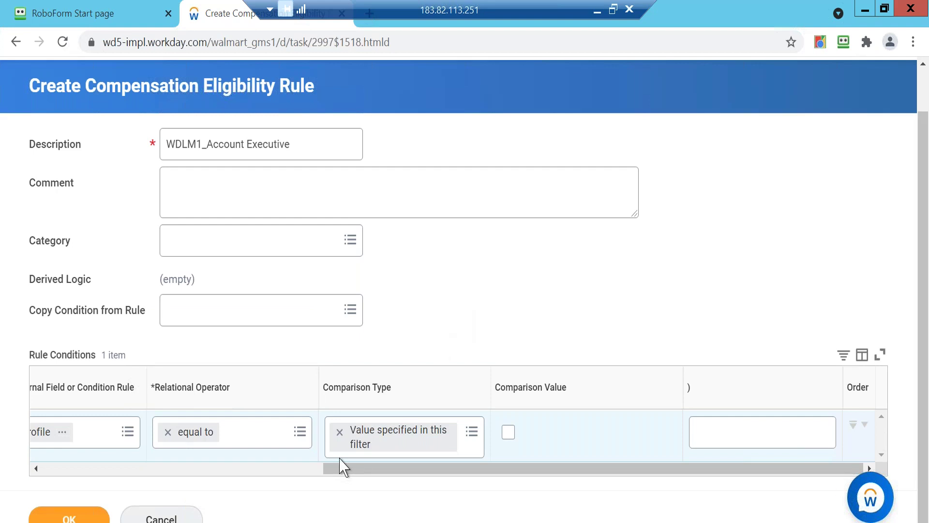
{"action": "left_click", "coordinate": [340, 432]}
{"action": "left_click", "coordinate": [389, 435]}
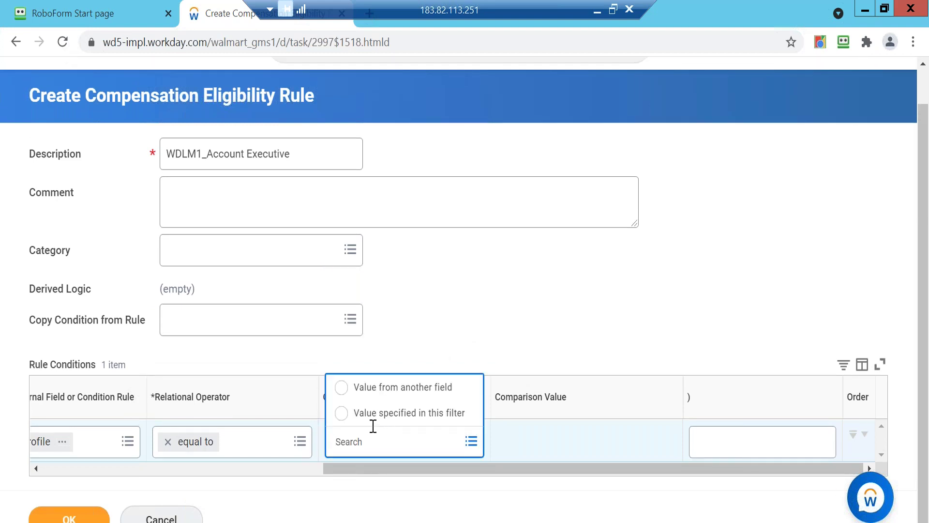
{"action": "left_click", "coordinate": [344, 412]}
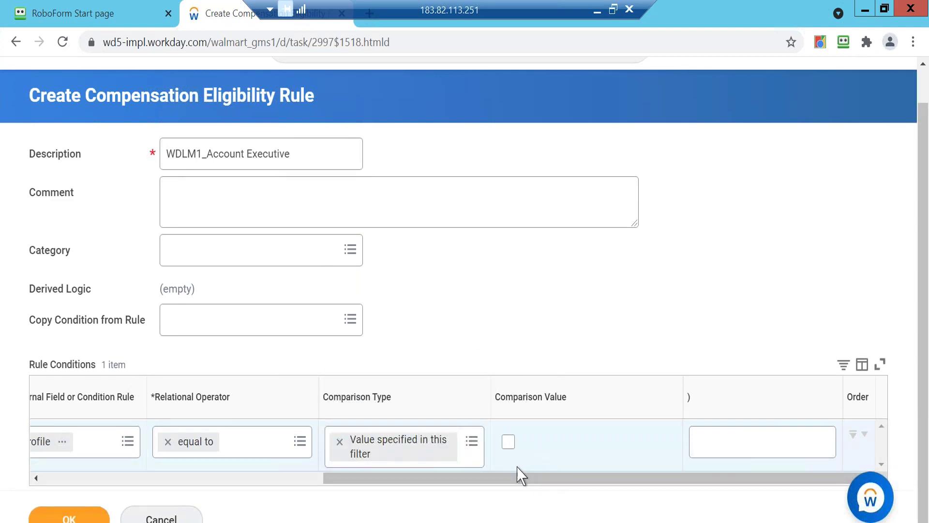
{"action": "left_click", "coordinate": [509, 442]}
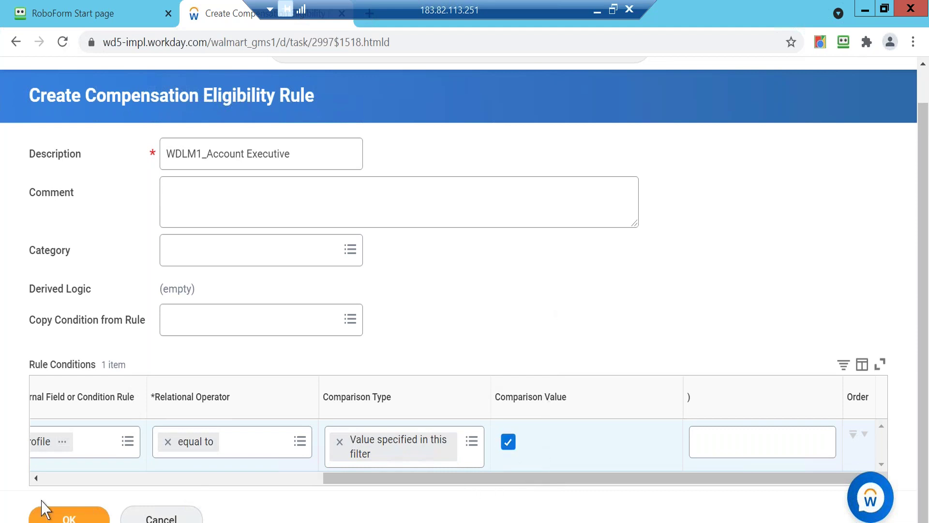
{"action": "left_click", "coordinate": [212, 478]}
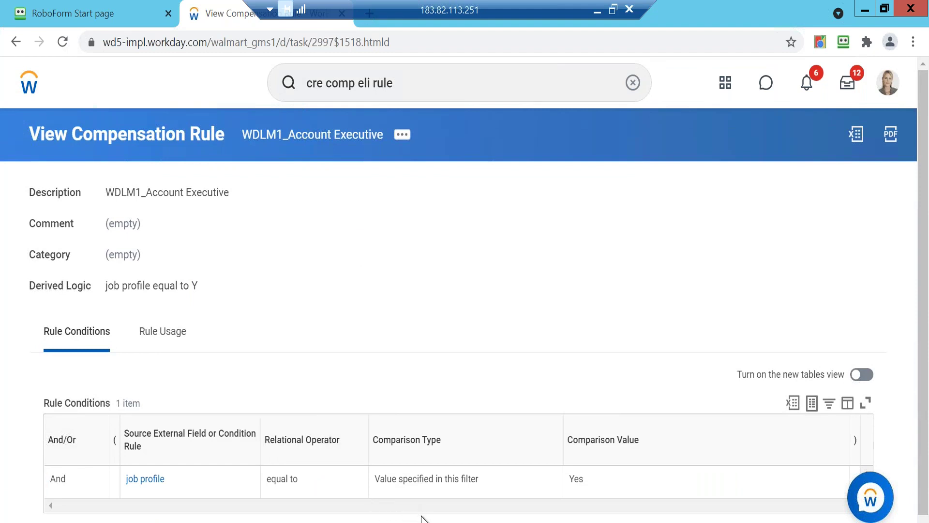
Review the WDLM1_Account Executive description and its derived logic 'job profile equal to Y'
{"action": "scroll", "coordinate": [421, 519], "scroll_direction": "down", "scroll_amount": 1}
{"action": "scroll", "coordinate": [421, 518], "scroll_direction": "up", "scroll_amount": 1}
{"action": "scroll", "coordinate": [421, 518], "scroll_direction": "down", "scroll_amount": 1}
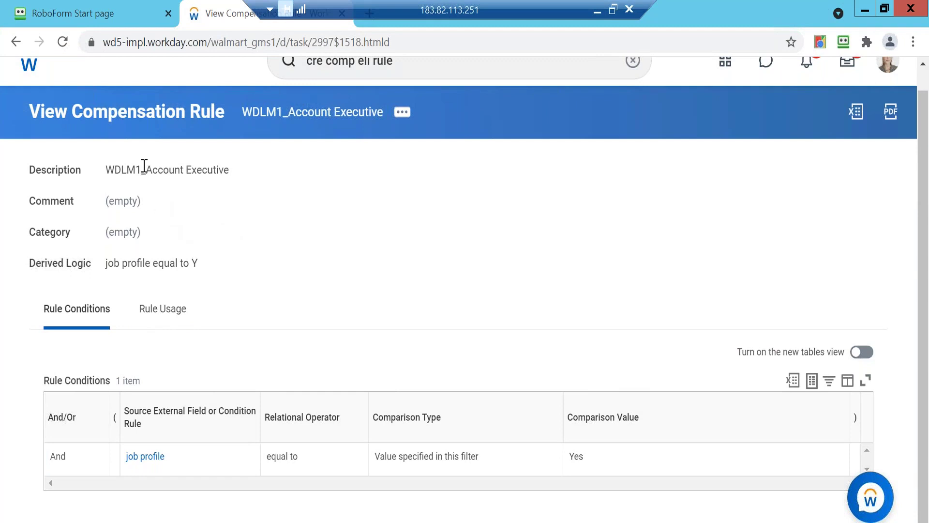
{"action": "left_click_drag", "start_coordinate": [117, 168], "coordinate": [232, 198]}
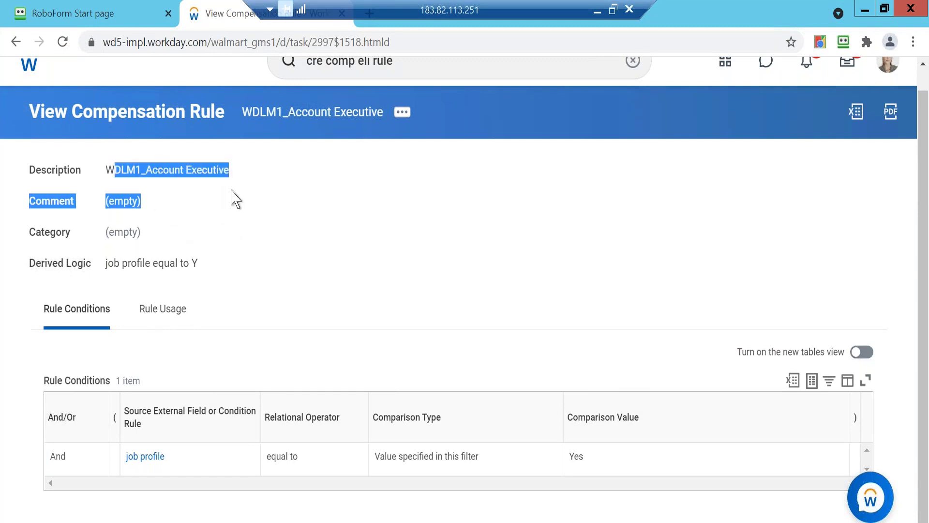
{"action": "left_click", "coordinate": [233, 198]}
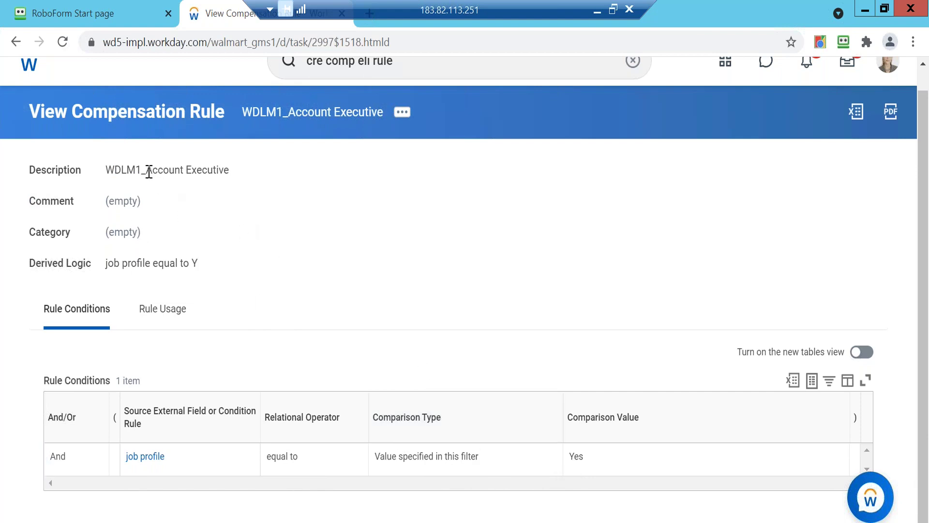
{"action": "left_click_drag", "start_coordinate": [145, 167], "coordinate": [244, 188]}
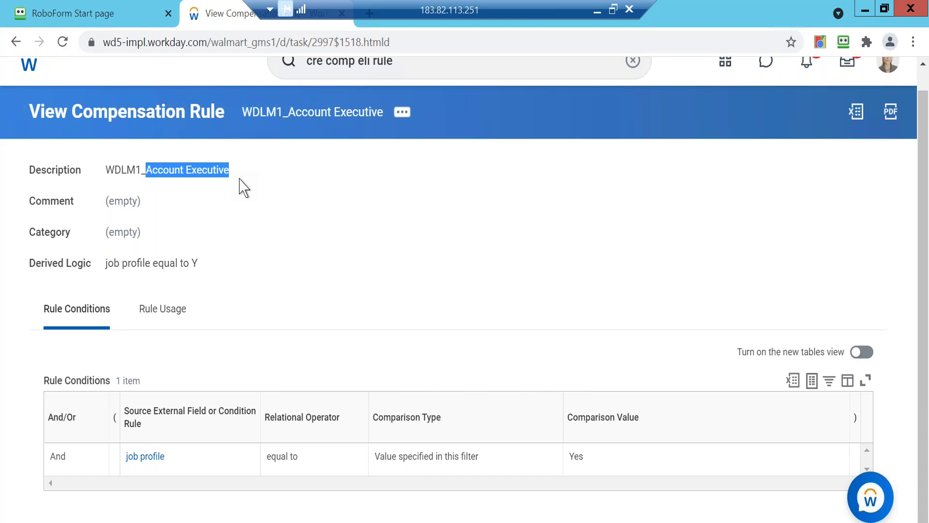
Open the Edit Compensation Eligibility Rule form for WDLM1_Account Executive from its related actions
{"action": "left_click", "coordinate": [402, 114]}
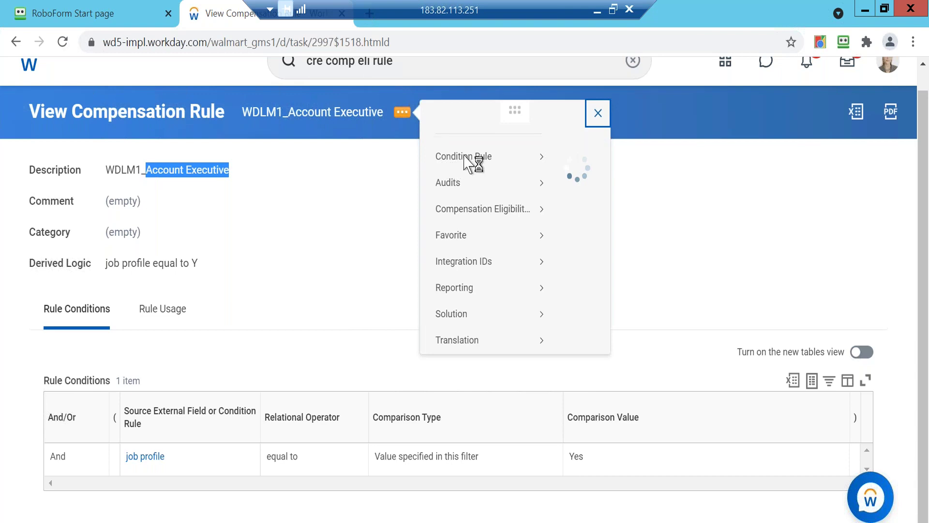
{"action": "mouse_move", "coordinate": [494, 173]}
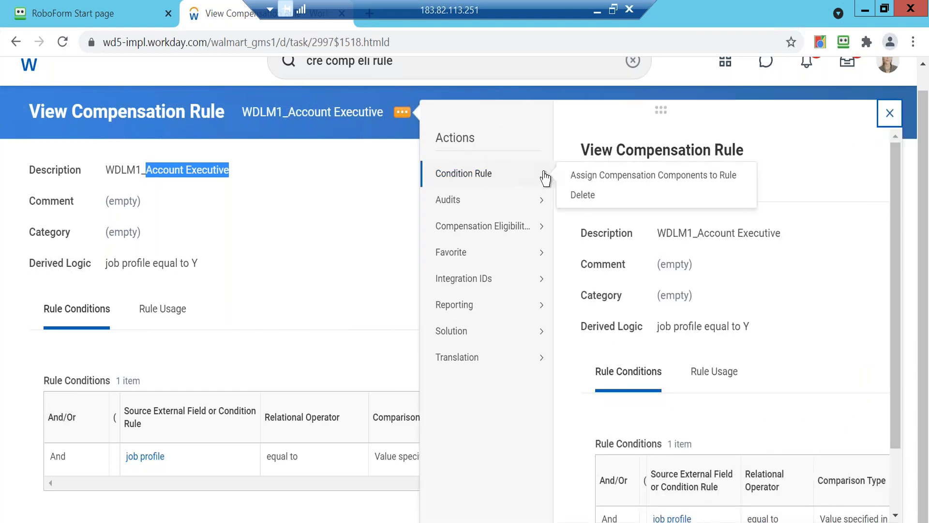
{"action": "left_click", "coordinate": [306, 261]}
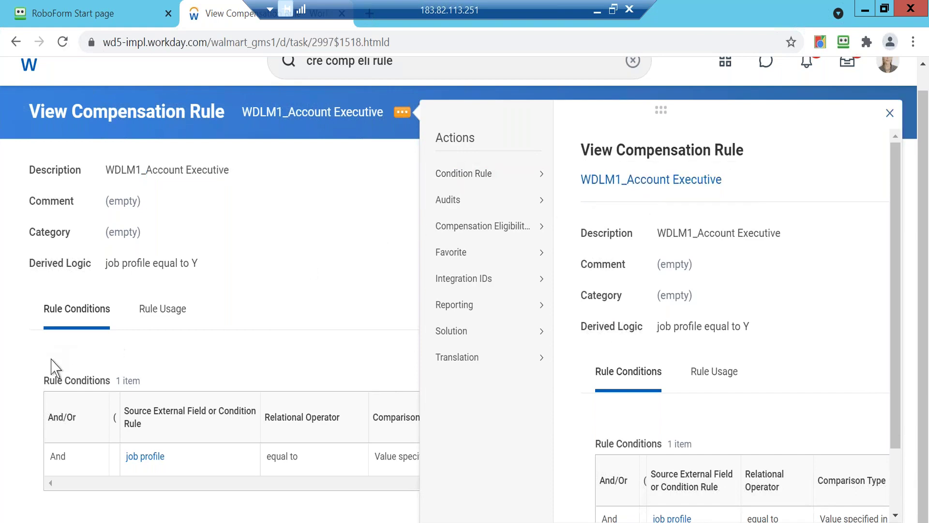
{"action": "left_click", "coordinate": [334, 295]}
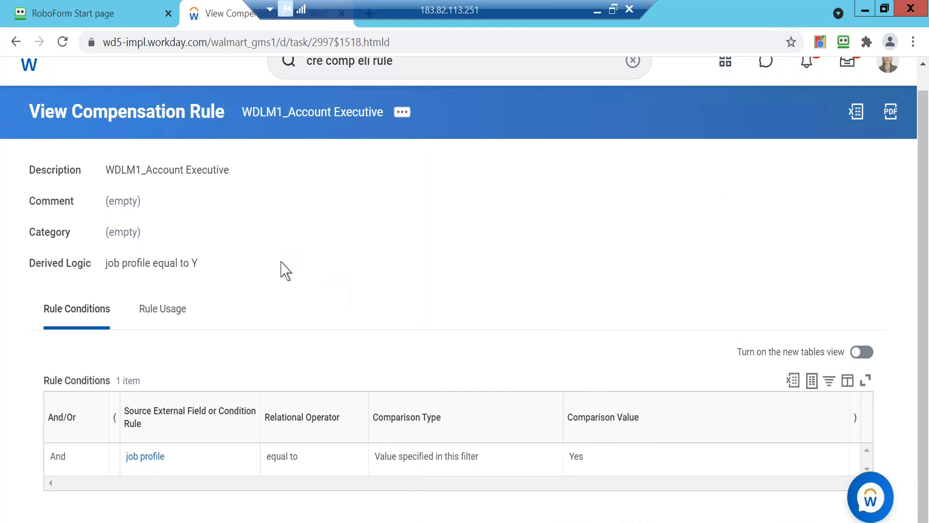
{"action": "left_click", "coordinate": [406, 116]}
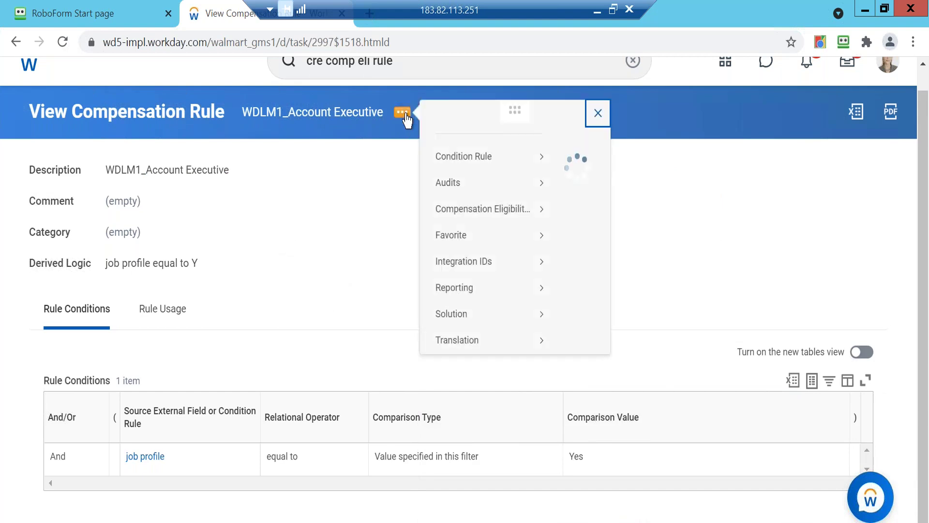
{"action": "mouse_move", "coordinate": [496, 232]}
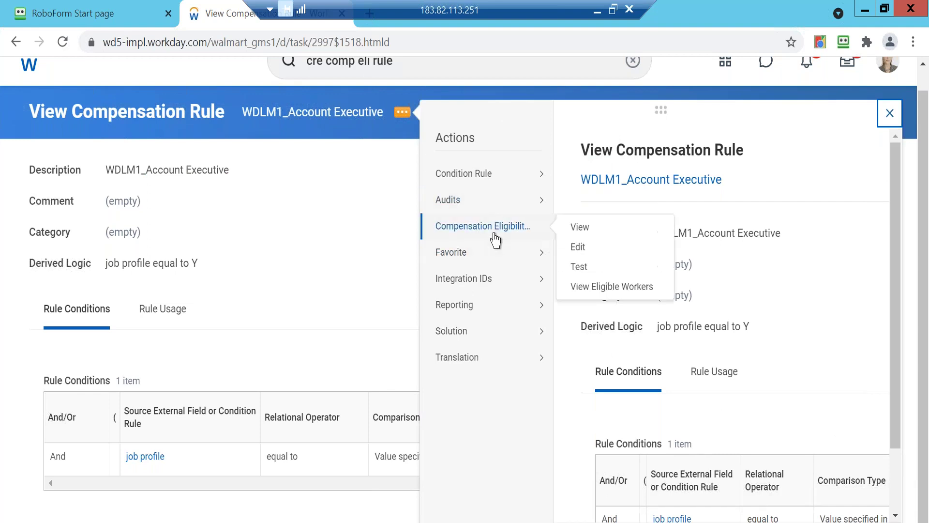
{"action": "left_click", "coordinate": [586, 250]}
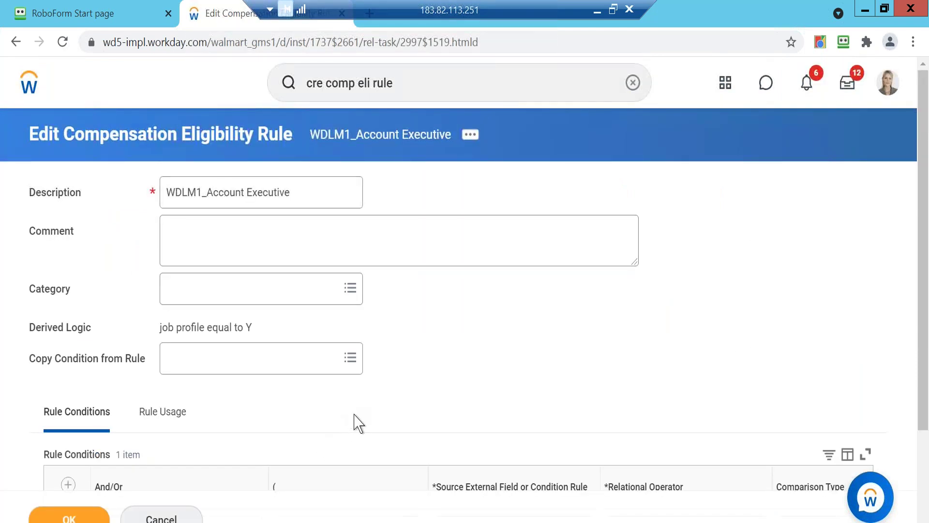
Add a rule condition with source Job Profile and operator 'in the selection list'
{"action": "scroll", "coordinate": [356, 424], "scroll_direction": "down", "scroll_amount": 3}
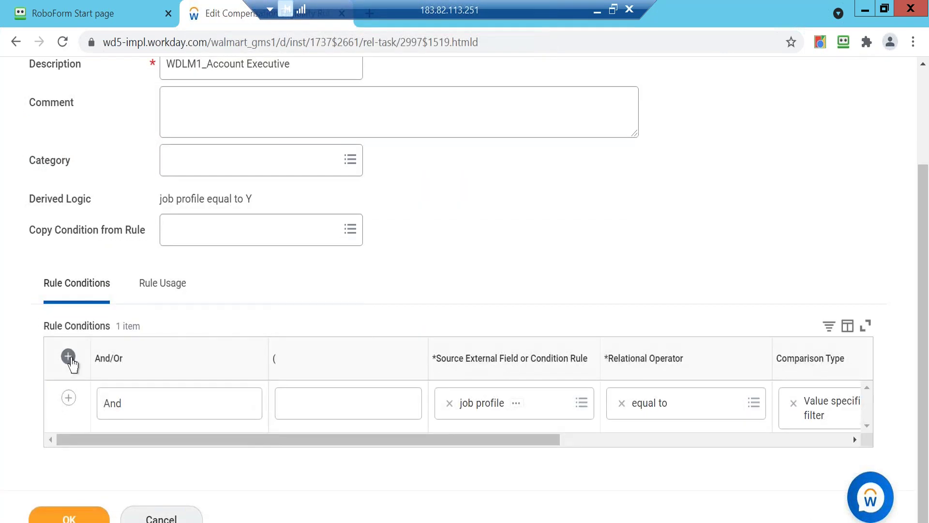
{"action": "left_click", "coordinate": [68, 357]}
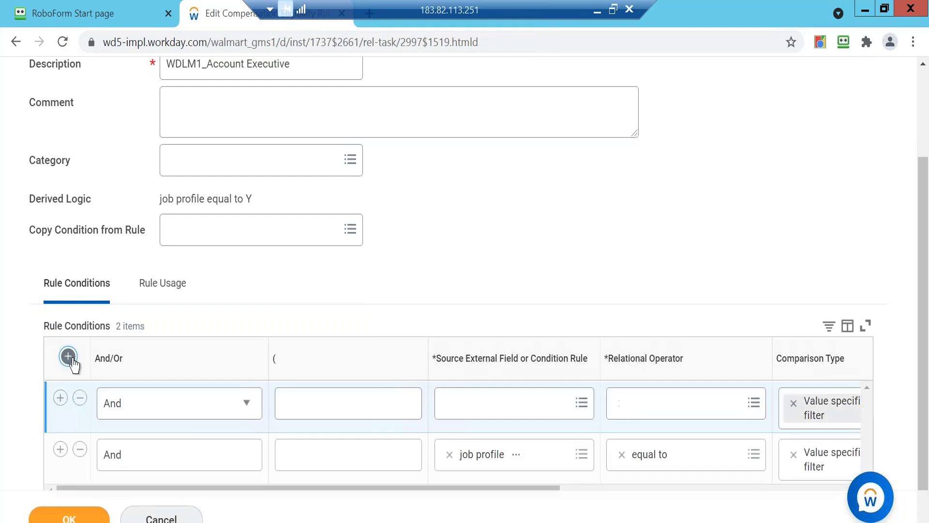
{"action": "left_click", "coordinate": [477, 406]}
{"action": "type", "text": "Job pro"}
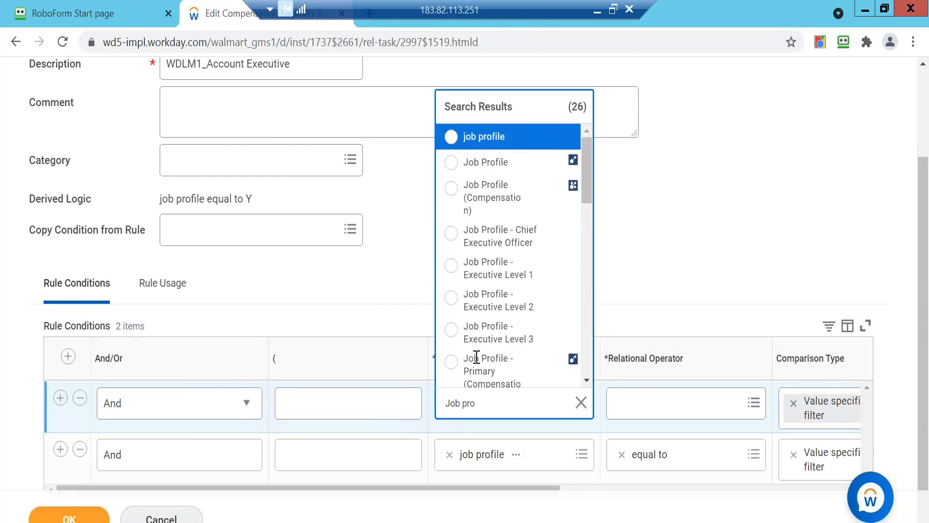
{"action": "left_click", "coordinate": [453, 166]}
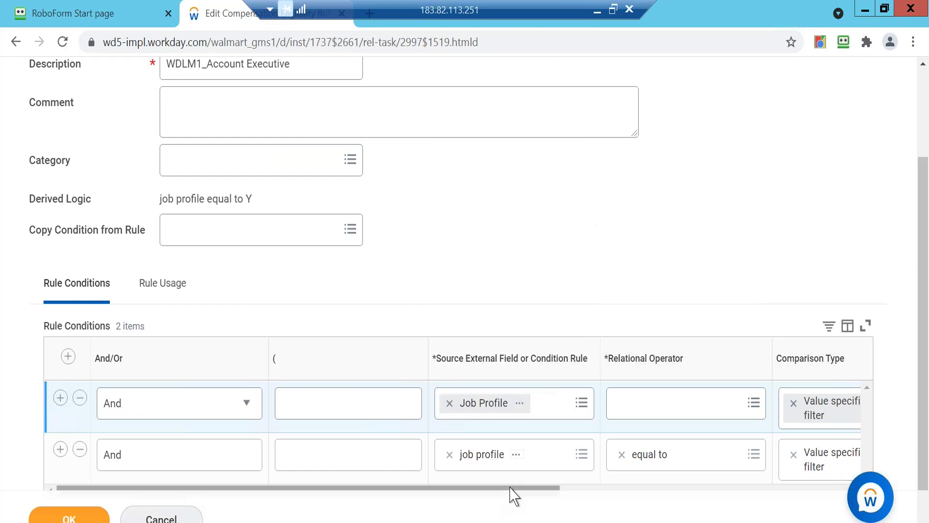
{"action": "left_click_drag", "start_coordinate": [512, 488], "coordinate": [559, 491]}
{"action": "left_click", "coordinate": [570, 412]}
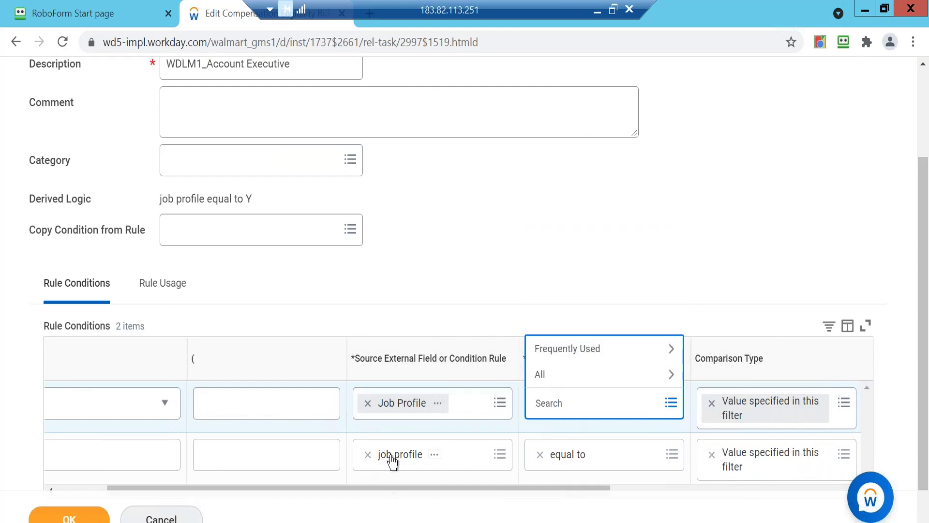
{"action": "left_click", "coordinate": [546, 358]}
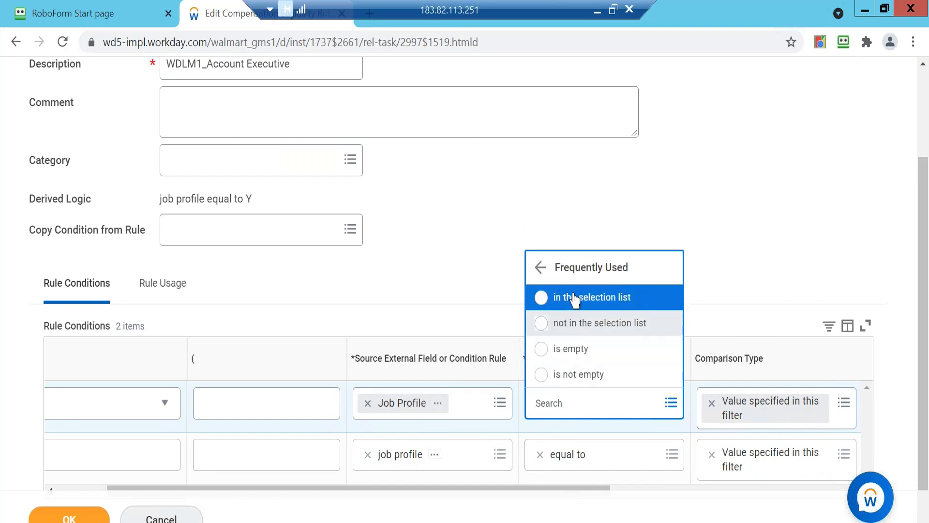
{"action": "left_click", "coordinate": [541, 299]}
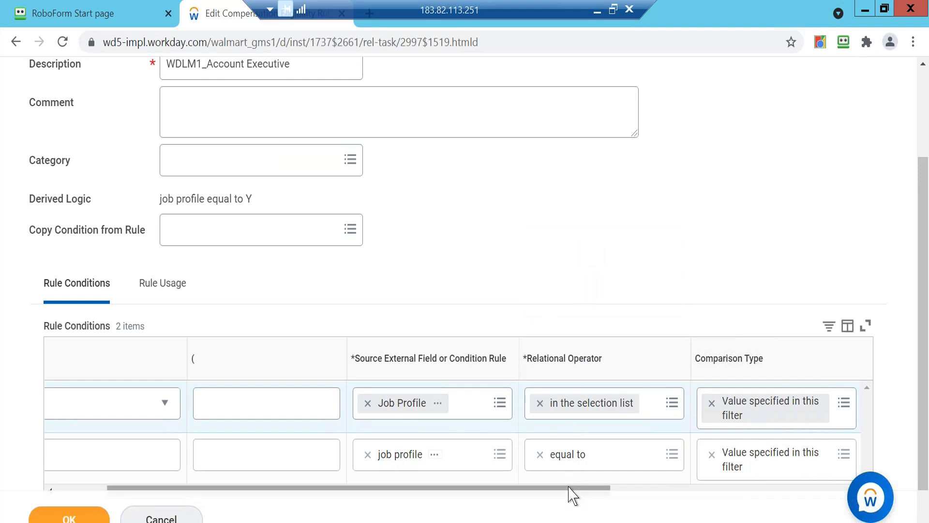
{"action": "left_click_drag", "start_coordinate": [587, 490], "coordinate": [715, 492]}
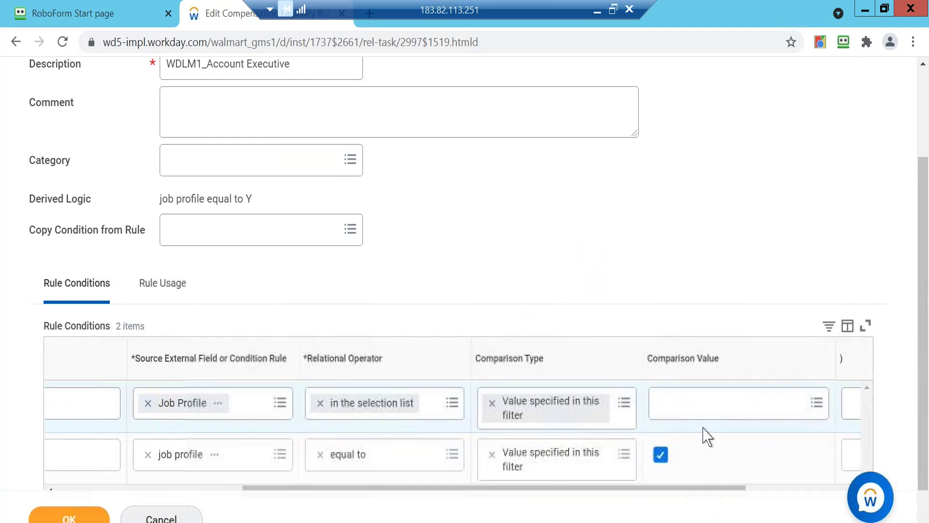
Search comparison-value job profiles for 'account exe', 'WD' and 'WDLE1_'
{"action": "left_click", "coordinate": [680, 415]}
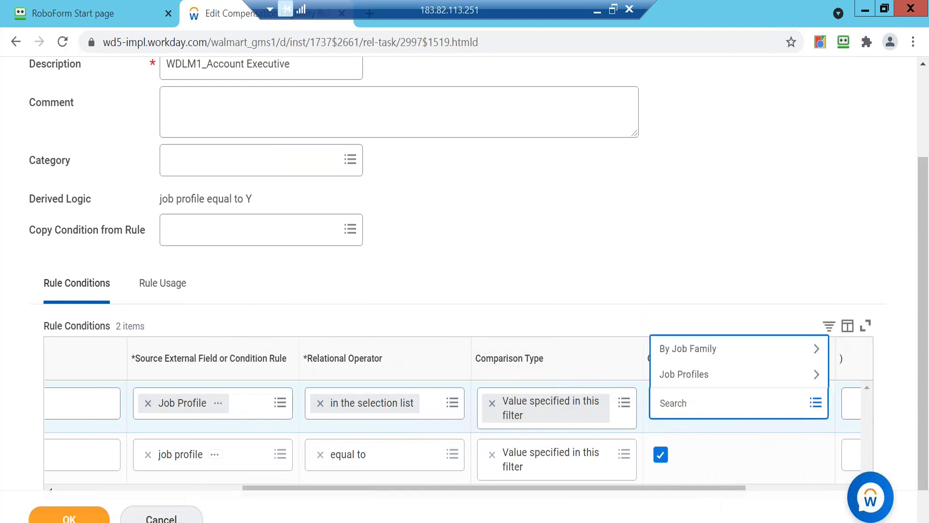
{"action": "type", "text": "account exe"}
{"action": "key", "text": "Return"}
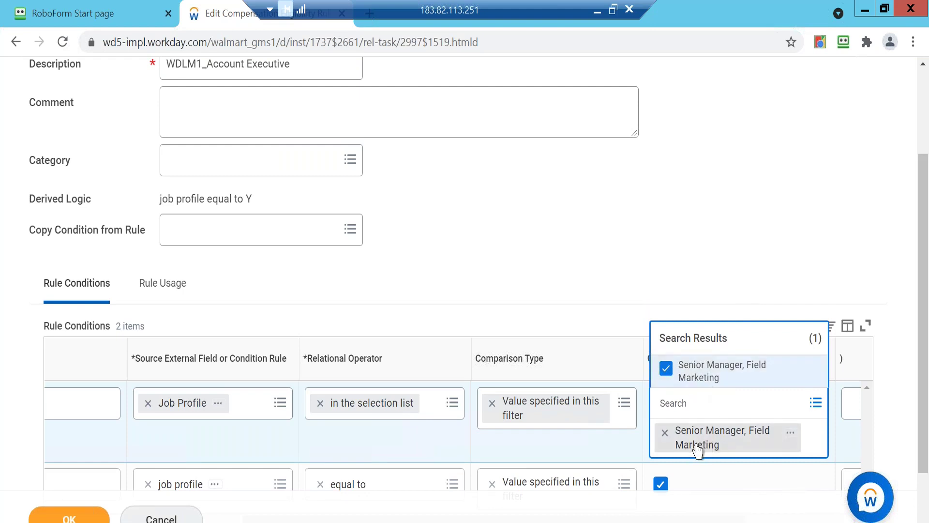
{"action": "left_click", "coordinate": [664, 432]}
{"action": "type", "text": "WDL"}
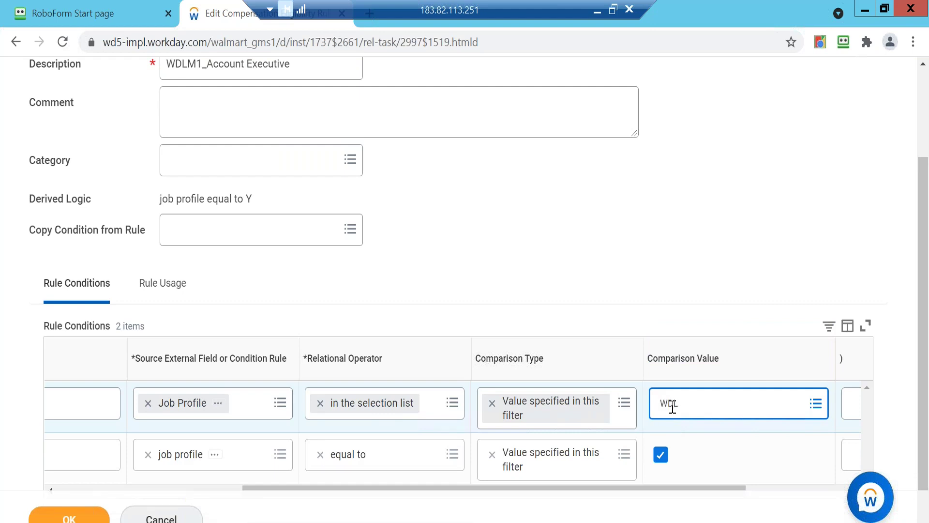
{"action": "key", "text": "Return"}
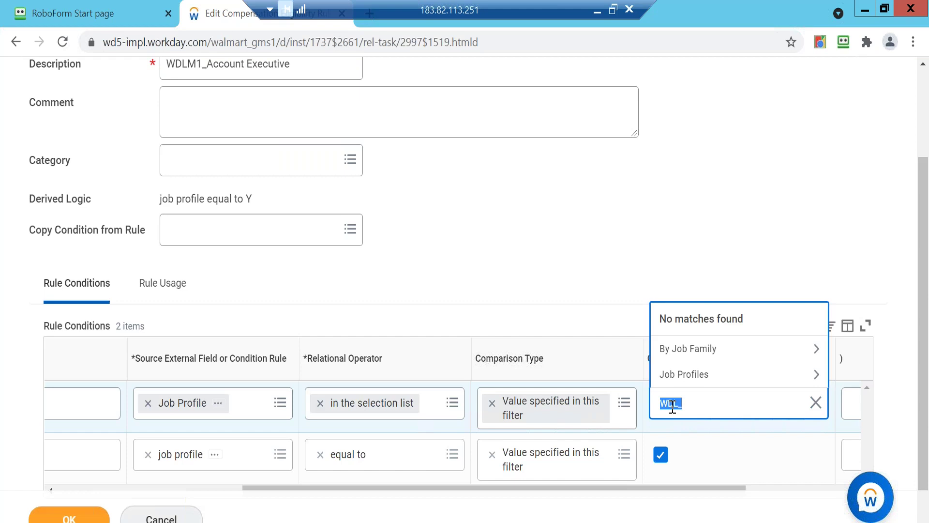
{"action": "left_click", "coordinate": [688, 405]}
{"action": "key", "text": "Return"}
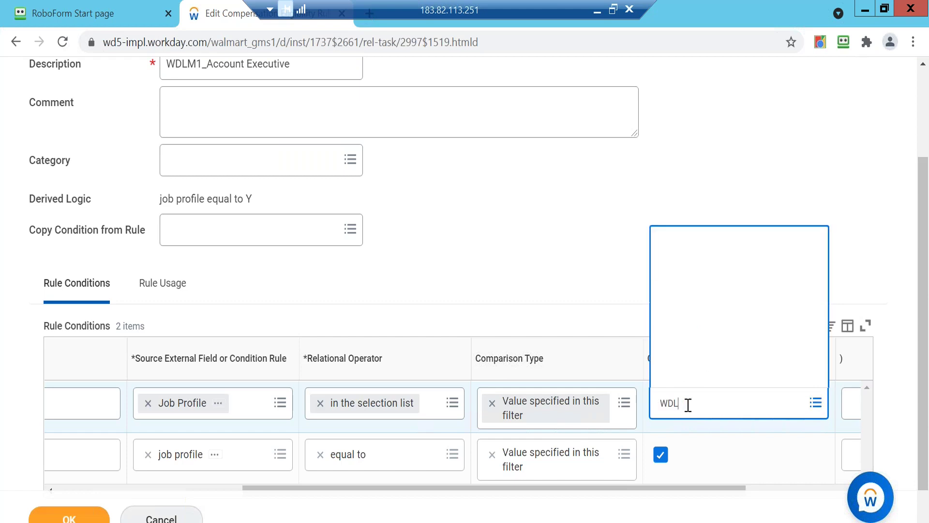
{"action": "left_click", "coordinate": [700, 404]}
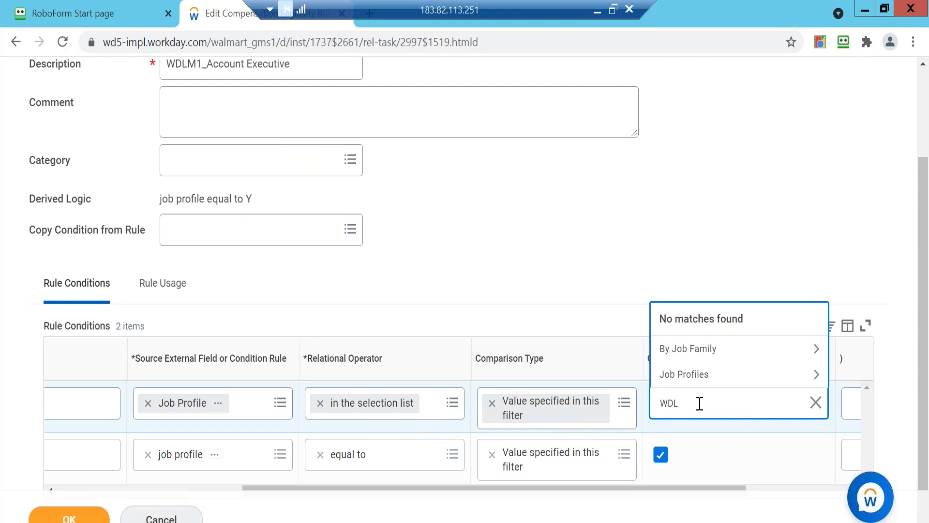
{"action": "type", "text": "1_"}
{"action": "key", "text": "Return"}
Retry the job profile search with 'WDLM1_', 'Account ex' and 'WDL', removing Senior Manager, Field Marketing
{"action": "left_click", "coordinate": [700, 403]}
{"action": "type", "text": "M1_"}
{"action": "key", "text": "Return"}
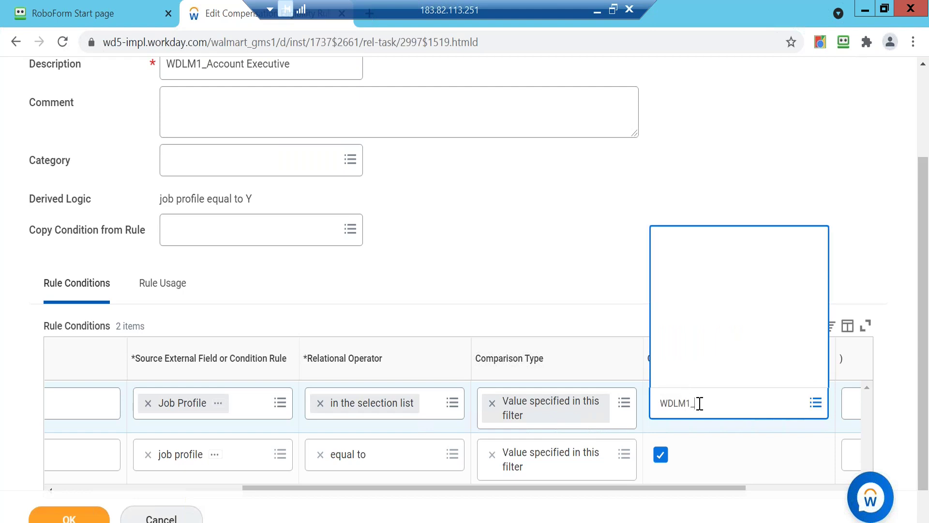
{"action": "key", "text": "BackSpace"}
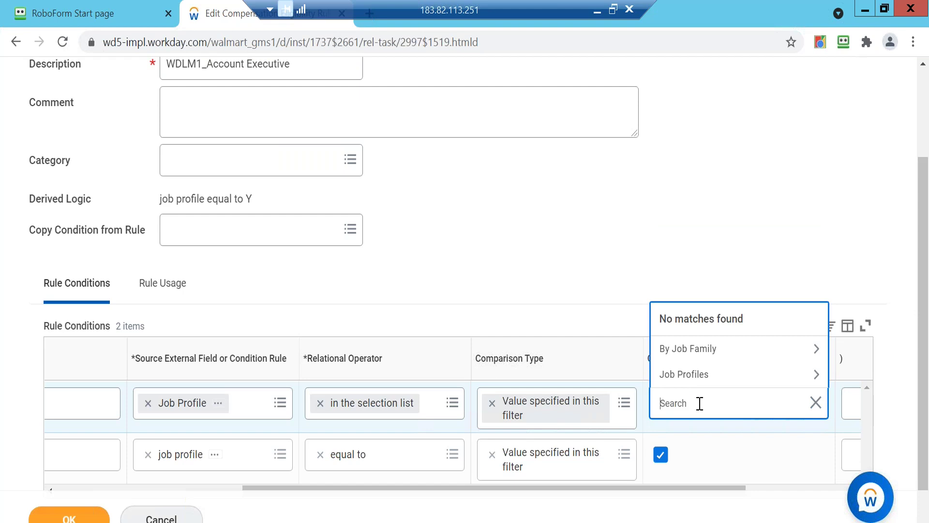
{"action": "type", "text": "Account ex"}
{"action": "key", "text": "Return"}
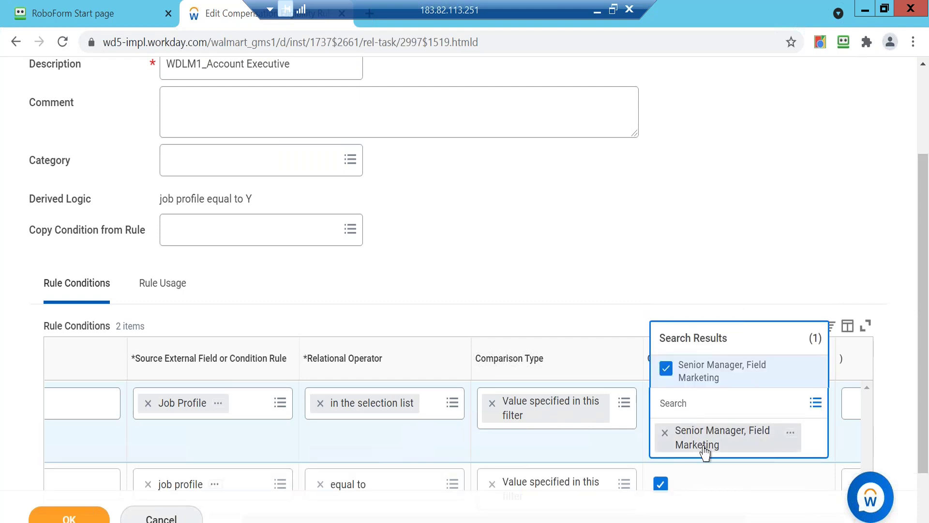
{"action": "left_click", "coordinate": [665, 432]}
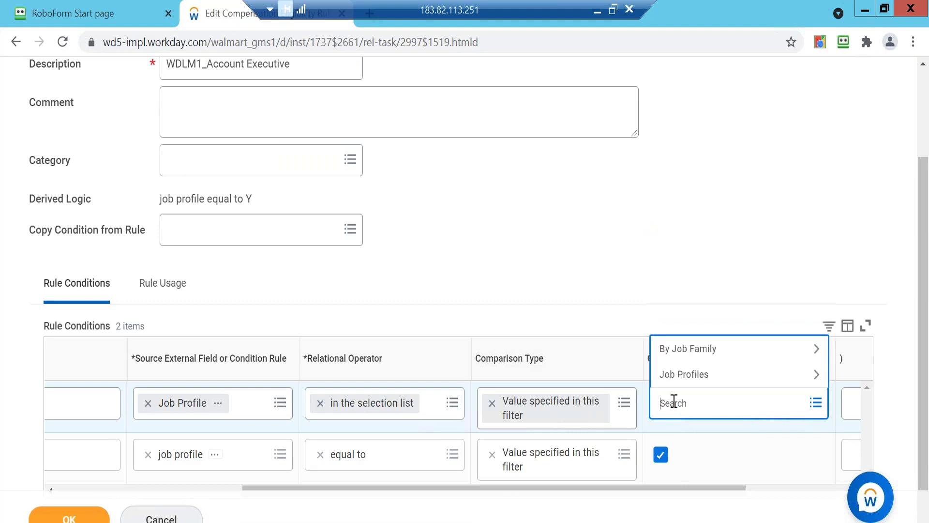
{"action": "type", "text": "WDLE1_"}
{"action": "key", "text": "Return"}
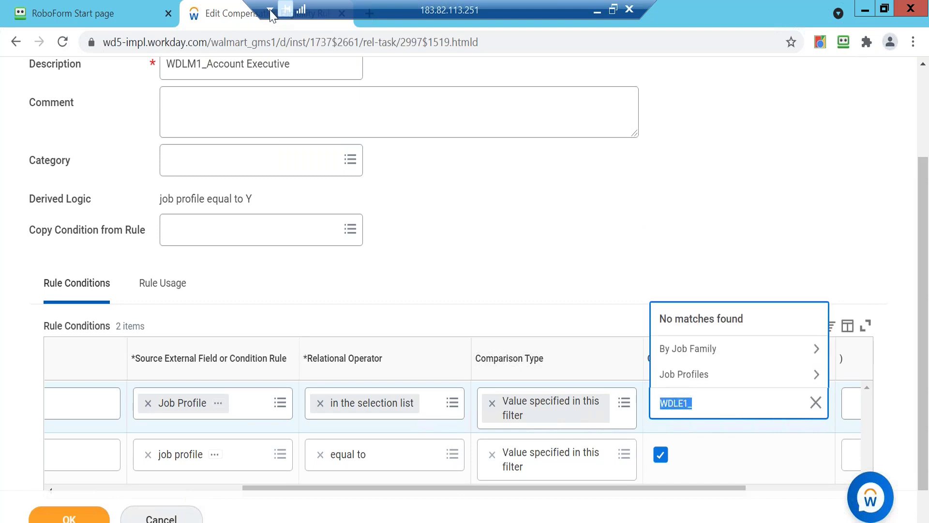
Duplicate the rule tab and globally search for 'WDLM1_', then 'WDLE1_account'
{"action": "right_click", "coordinate": [222, 14]}
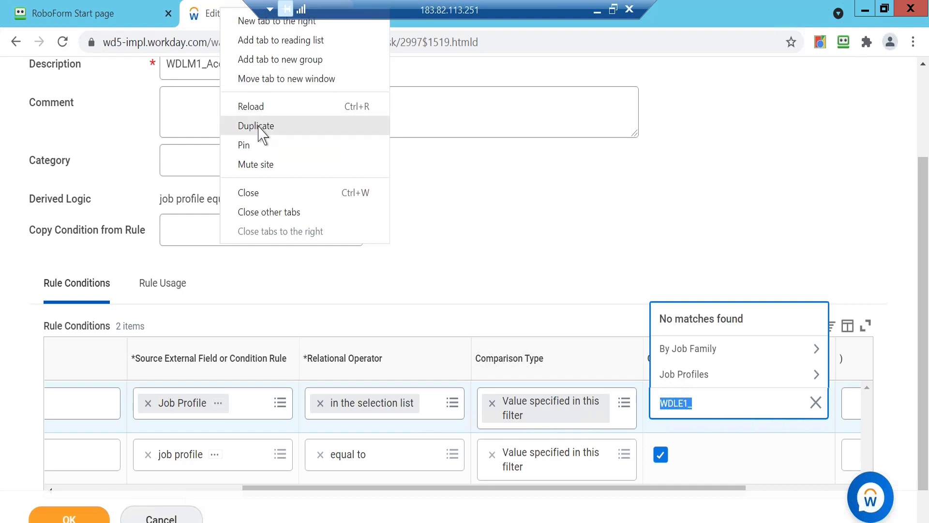
{"action": "left_click", "coordinate": [261, 127]}
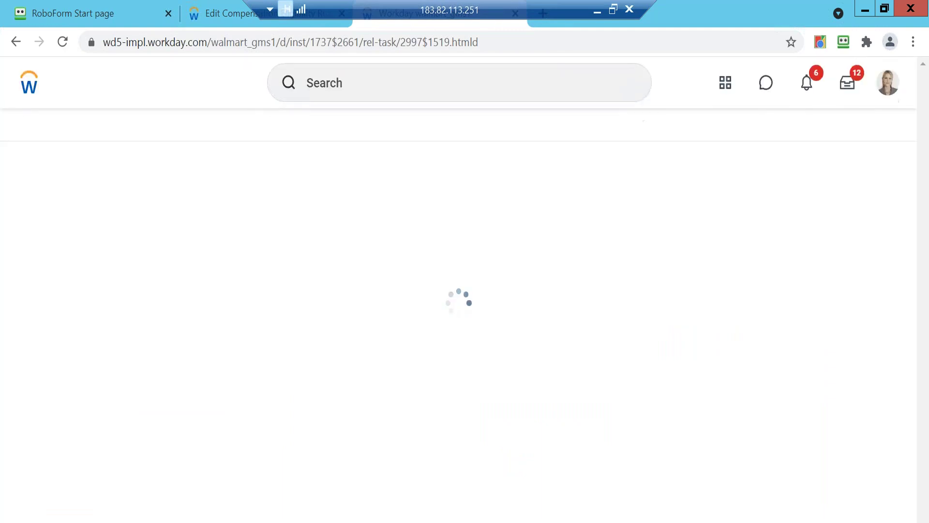
{"action": "left_click", "coordinate": [334, 75]}
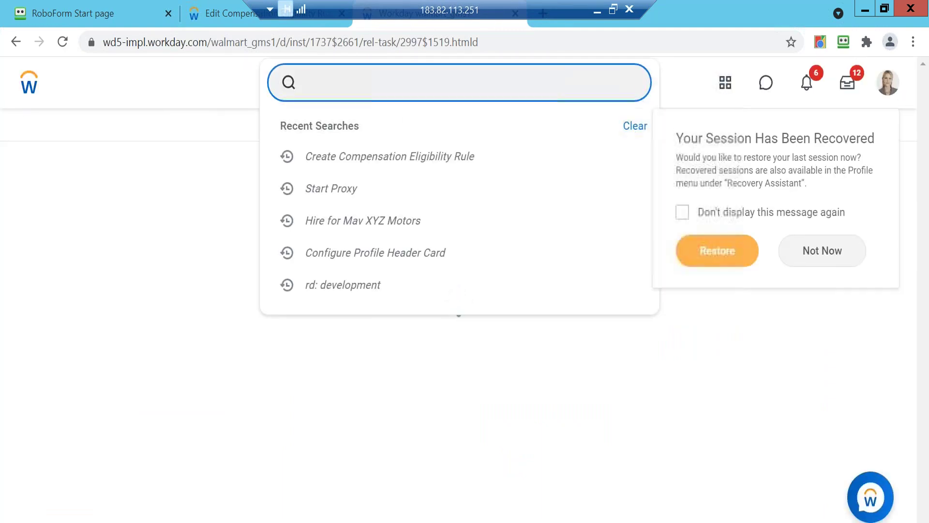
{"action": "type", "text": "WDL"}
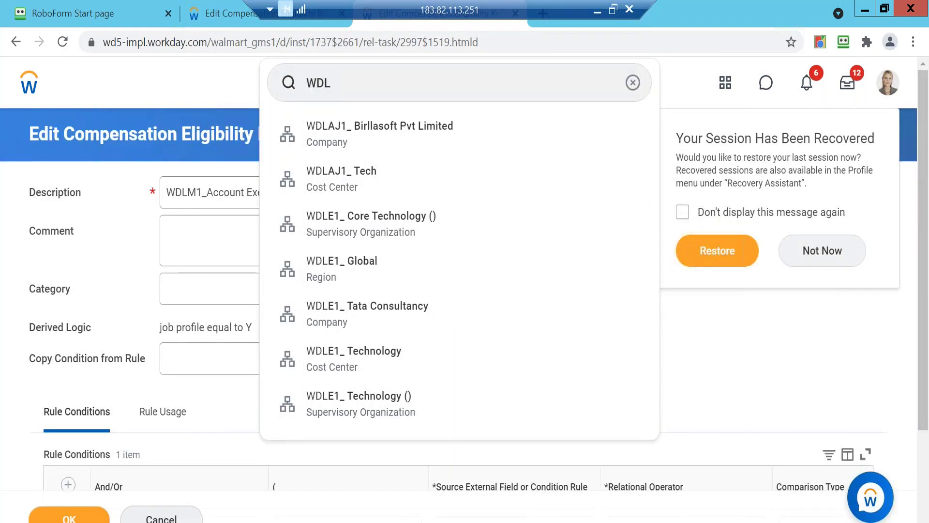
{"action": "left_click", "coordinate": [338, 82]}
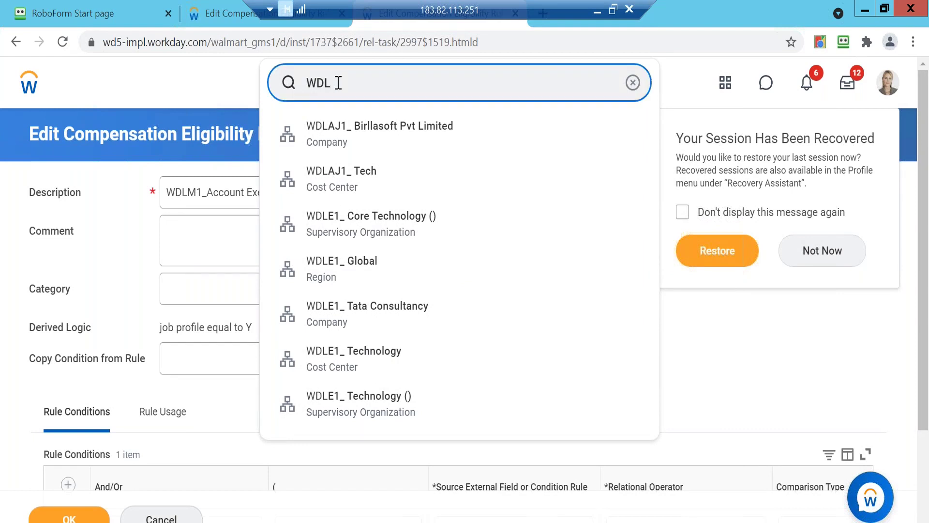
{"action": "type", "text": "M1_"}
{"action": "key", "text": "Return"}
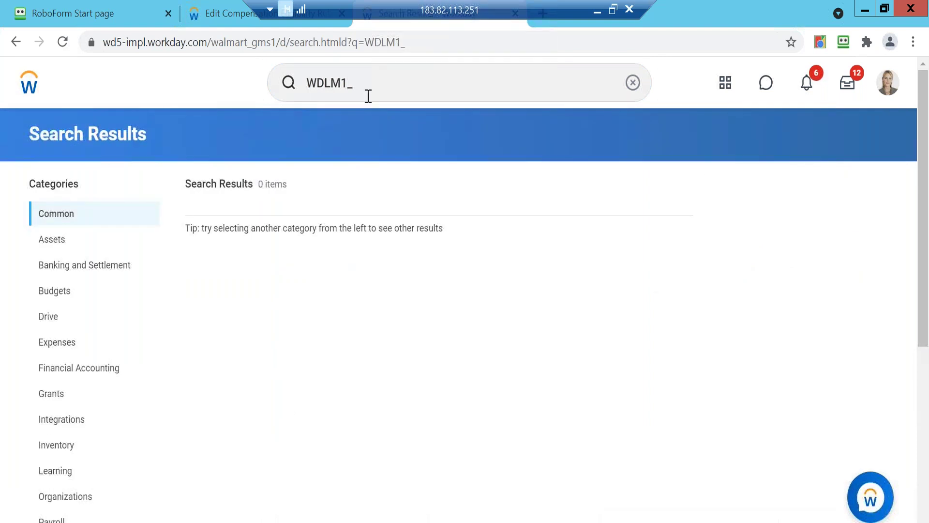
{"action": "left_click", "coordinate": [344, 79]}
{"action": "key", "text": "BackSpace"}
{"action": "key", "text": "BackSpace"}
{"action": "key", "text": "BackSpace"}
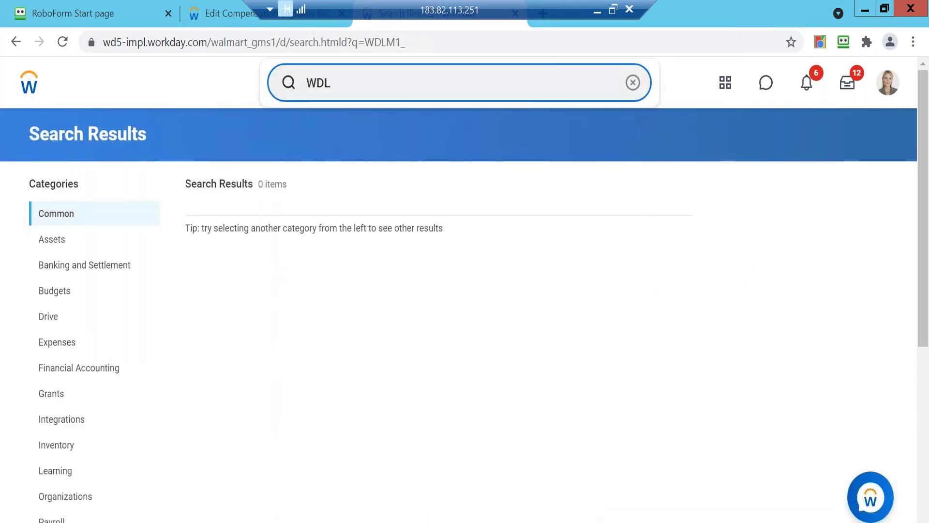
{"action": "type", "text": "e"}
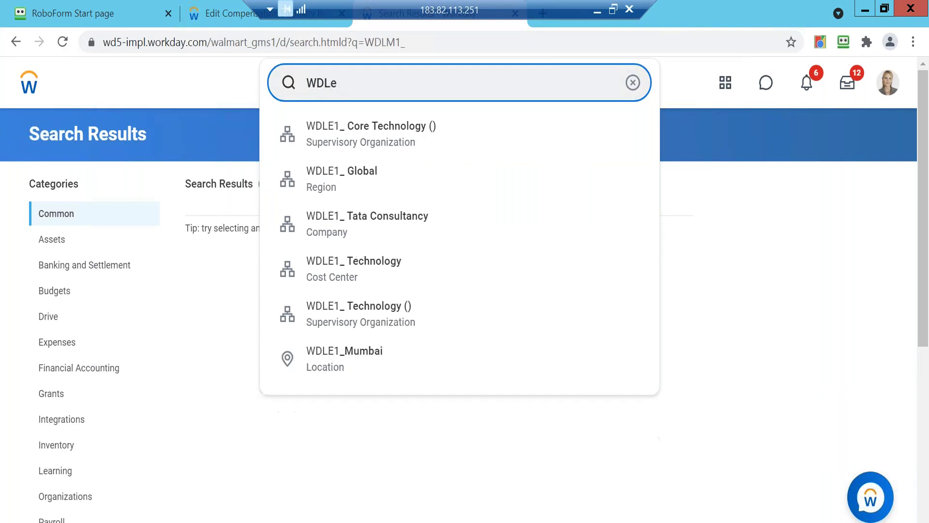
{"action": "key", "text": "BackSpace"}
{"action": "type", "text": "E"}
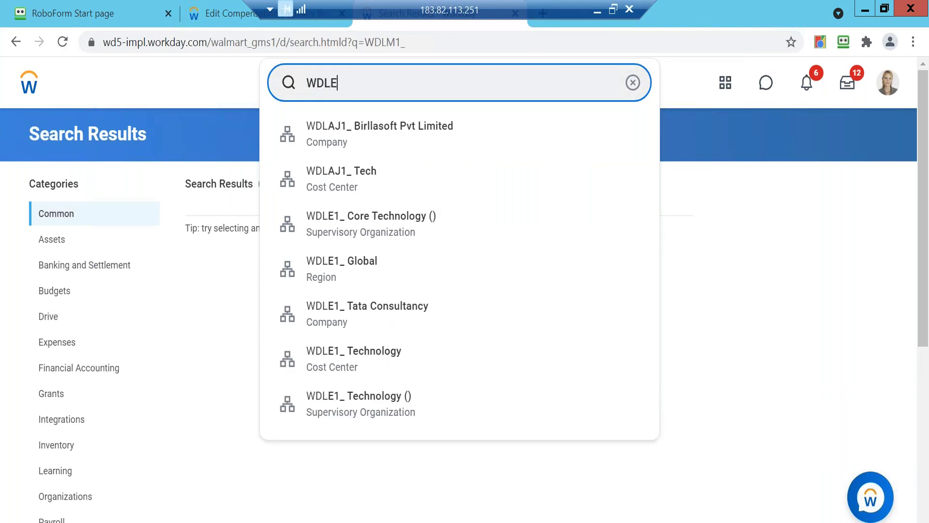
{"action": "type", "text": "1_acco"}
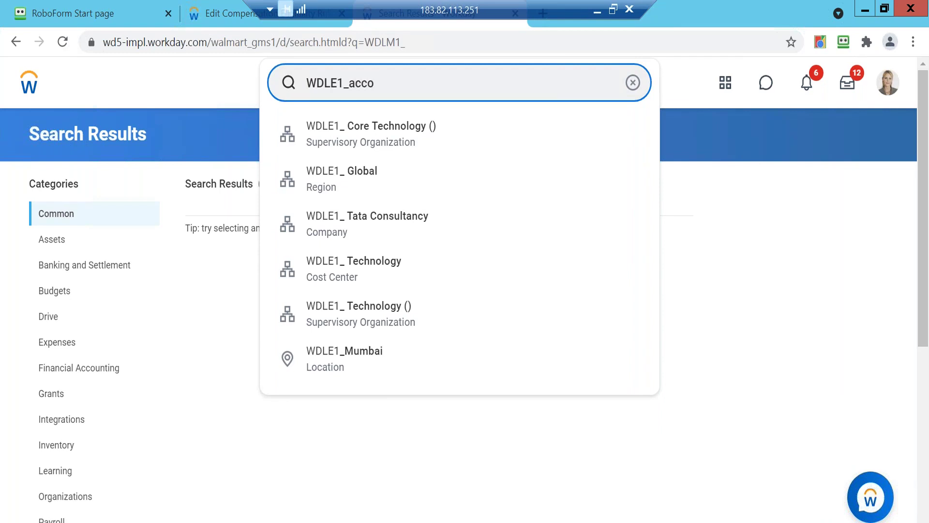
{"action": "type", "text": "unt"}
{"action": "key", "text": "Return"}
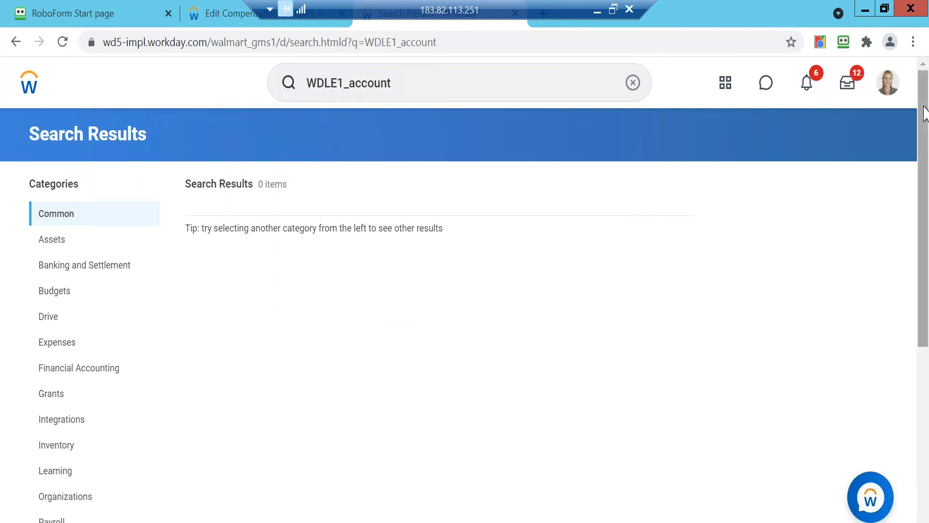
Check the empty results, then replace the query with 'cre job pro'
{"action": "scroll", "coordinate": [898, 326], "scroll_direction": "down", "scroll_amount": 6}
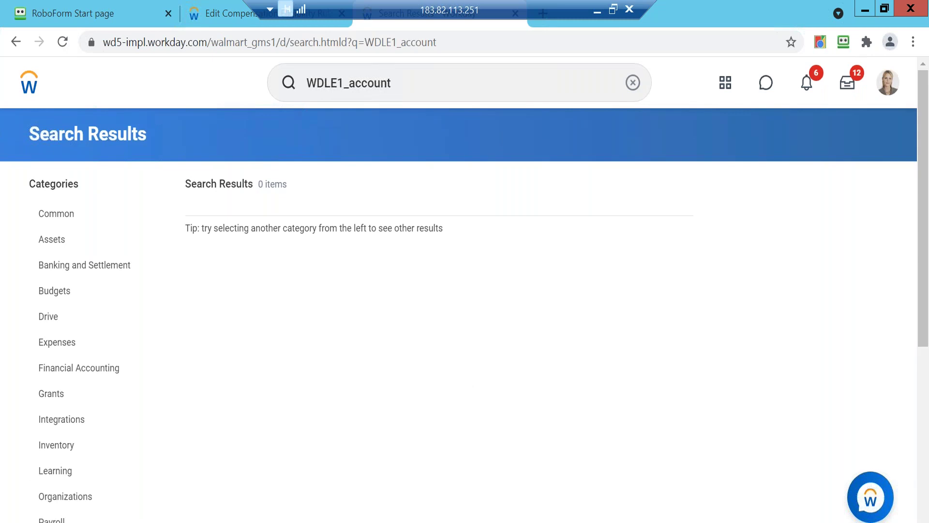
{"action": "scroll", "coordinate": [465, 291], "scroll_direction": "down", "scroll_amount": 7}
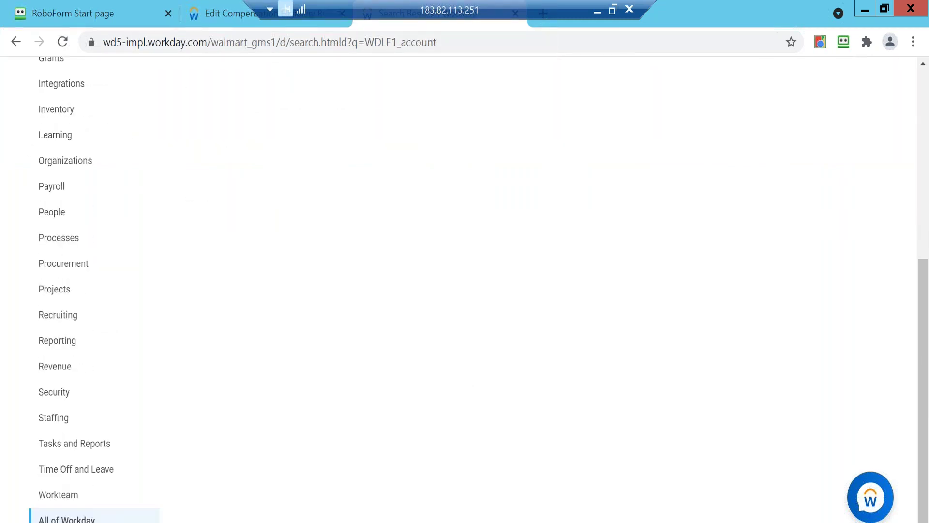
{"action": "scroll", "coordinate": [423, 338], "scroll_direction": "up", "scroll_amount": 7}
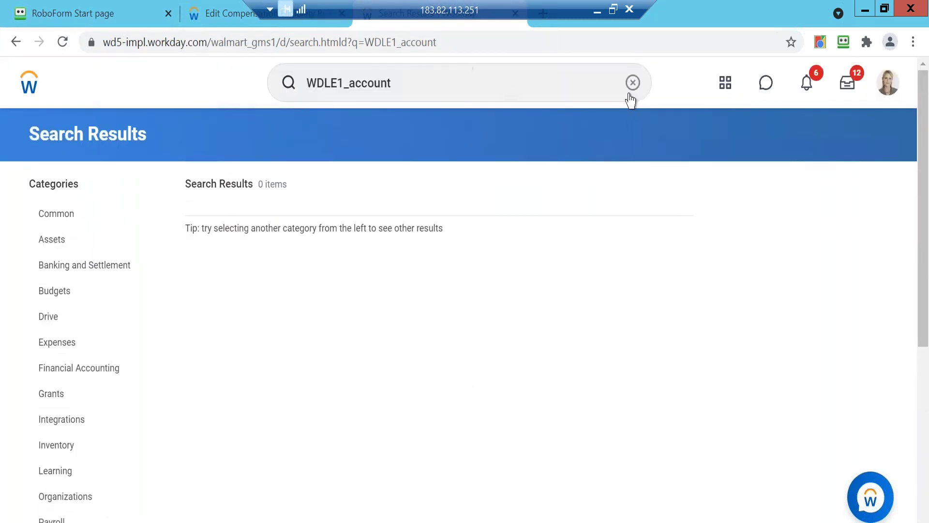
{"action": "left_click", "coordinate": [633, 85]}
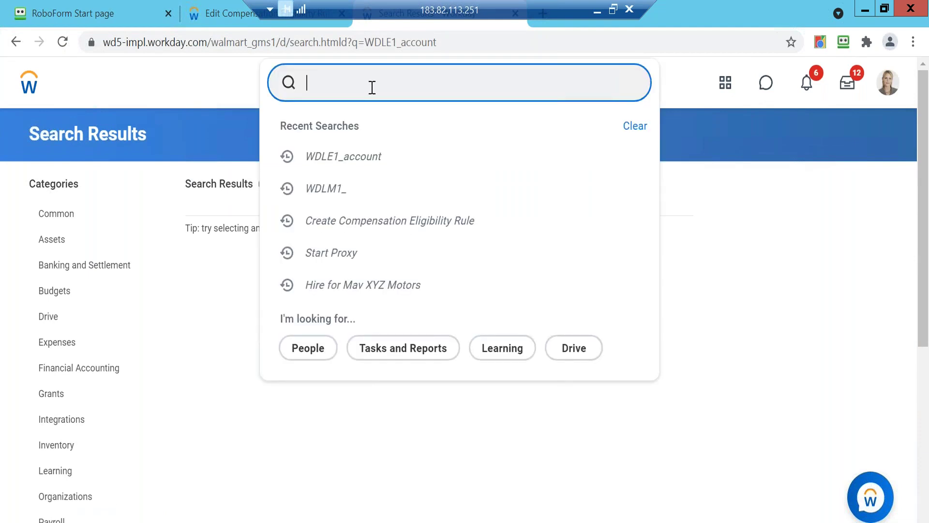
{"action": "type", "text": "cre job p"}
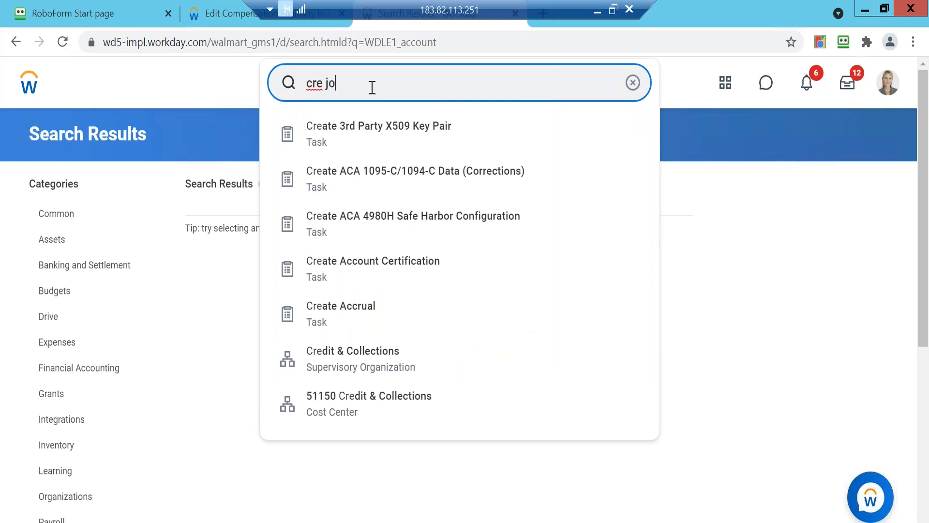
{"action": "type", "text": "ro"}
Start Create Job Profile with effective date 11/10/2021
{"action": "left_click", "coordinate": [344, 141]}
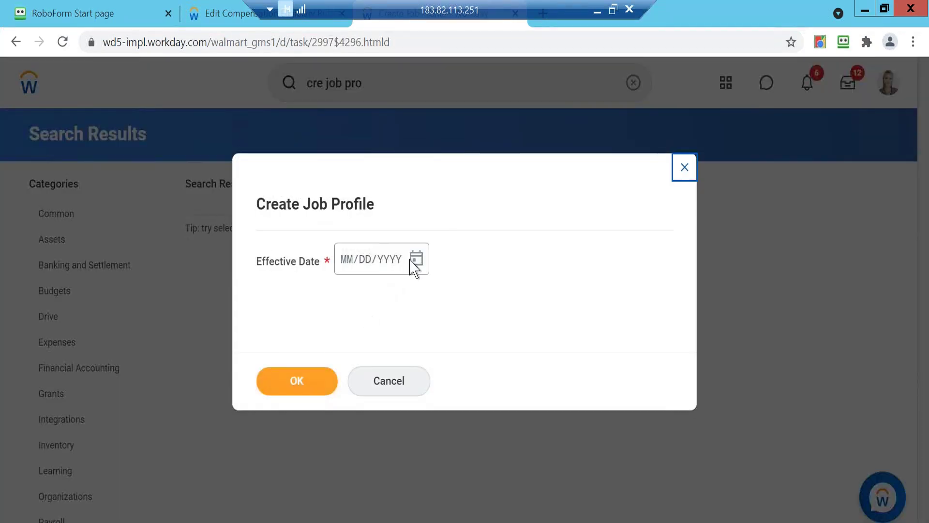
{"action": "left_click", "coordinate": [418, 261]}
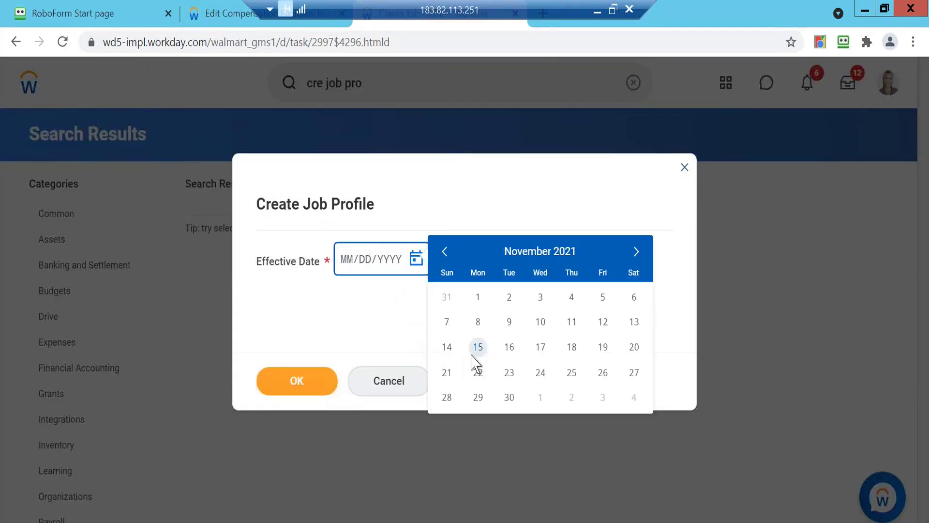
{"action": "left_click", "coordinate": [541, 321]}
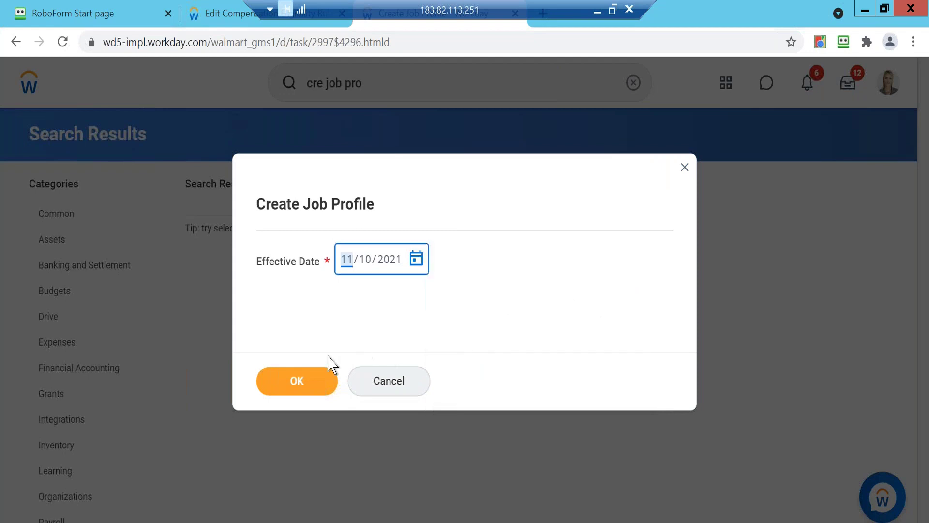
{"action": "left_click", "coordinate": [297, 385]}
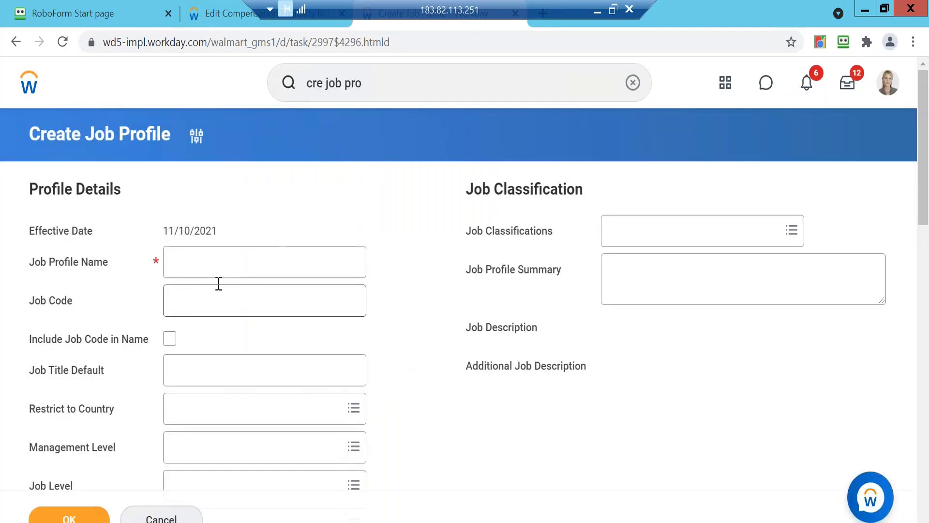
Enter job profile name 'Account executive' and job code 'WDLM1_', then save
{"action": "left_click", "coordinate": [265, 262]}
{"action": "type", "text": "Account executo"}
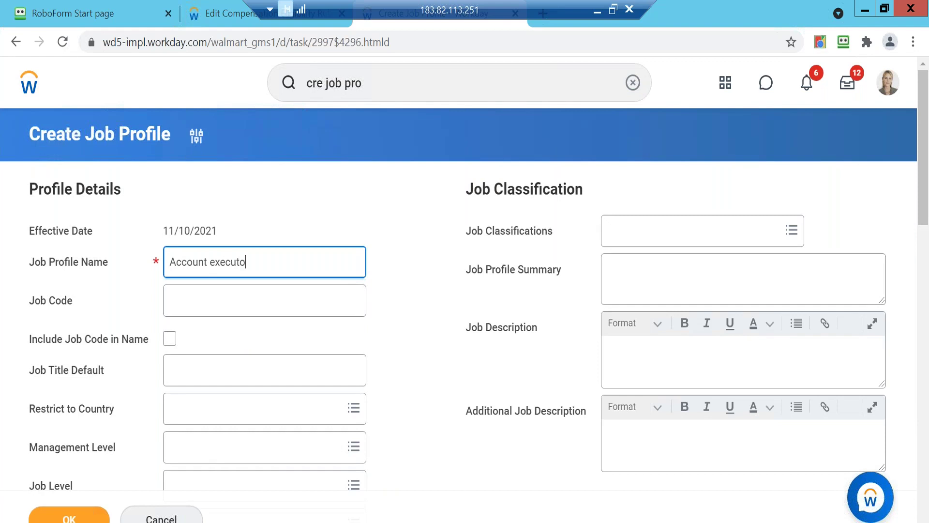
{"action": "key", "text": "BackSpace"}
{"action": "type", "text": "ive"}
{"action": "left_click", "coordinate": [184, 308]}
{"action": "type", "text": "L"}
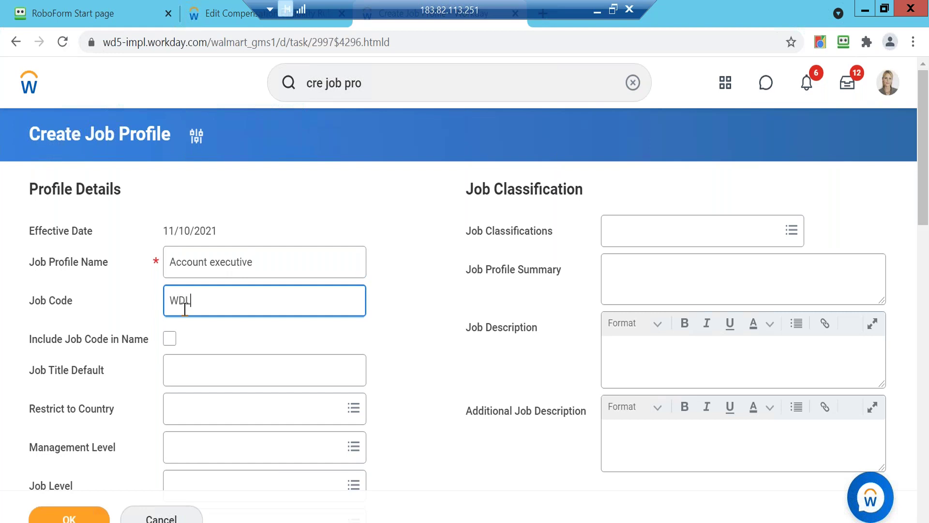
{"action": "type", "text": "m"}
{"action": "key", "text": "BackSpace"}
{"action": "type", "text": "M1_"}
{"action": "scroll", "coordinate": [388, 344], "scroll_direction": "down", "scroll_amount": 10}
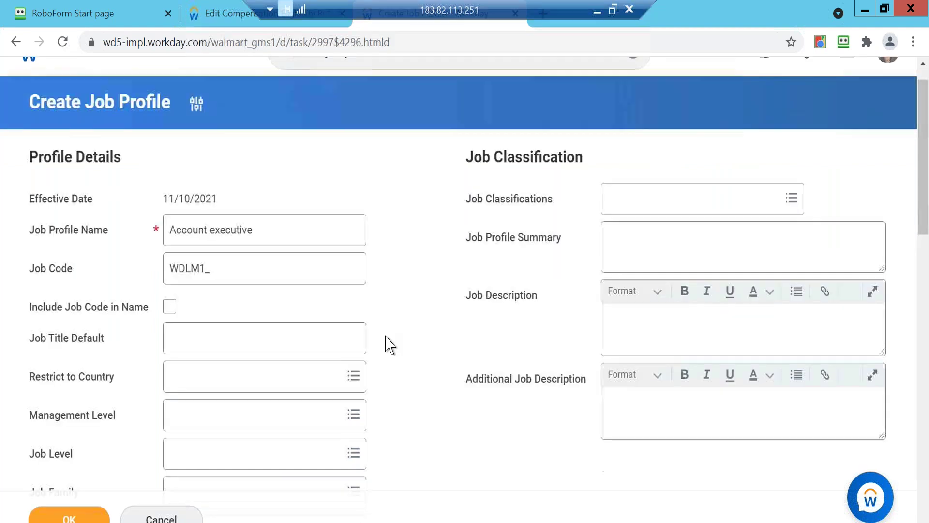
{"action": "scroll", "coordinate": [465, 273], "scroll_direction": "down", "scroll_amount": 3}
{"action": "scroll", "coordinate": [465, 274], "scroll_direction": "up", "scroll_amount": 15}
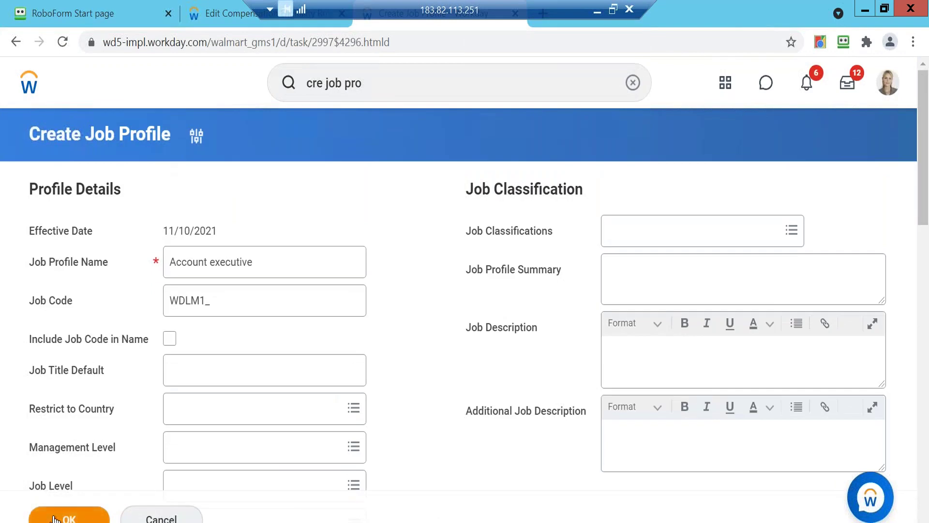
{"action": "left_click", "coordinate": [69, 515]}
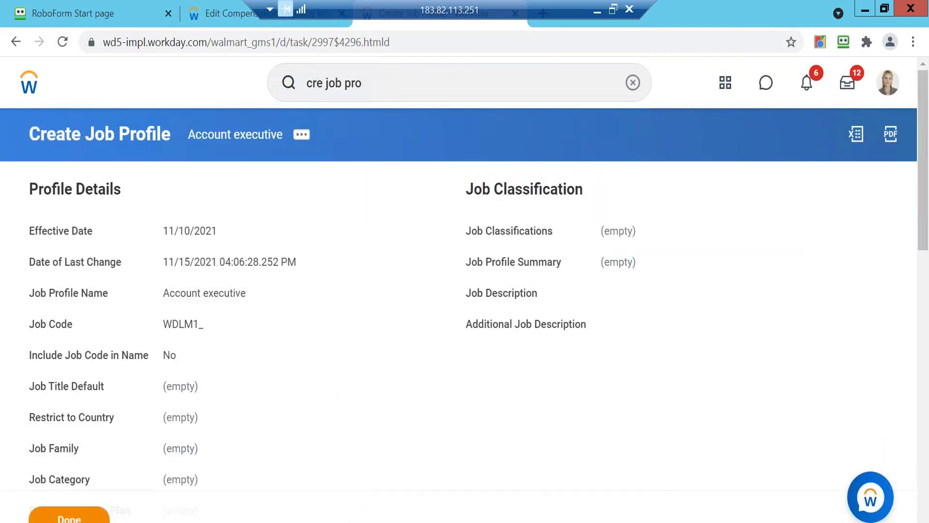
Return to the new Account executive job profile page and open its related actions
{"action": "left_click", "coordinate": [226, 15]}
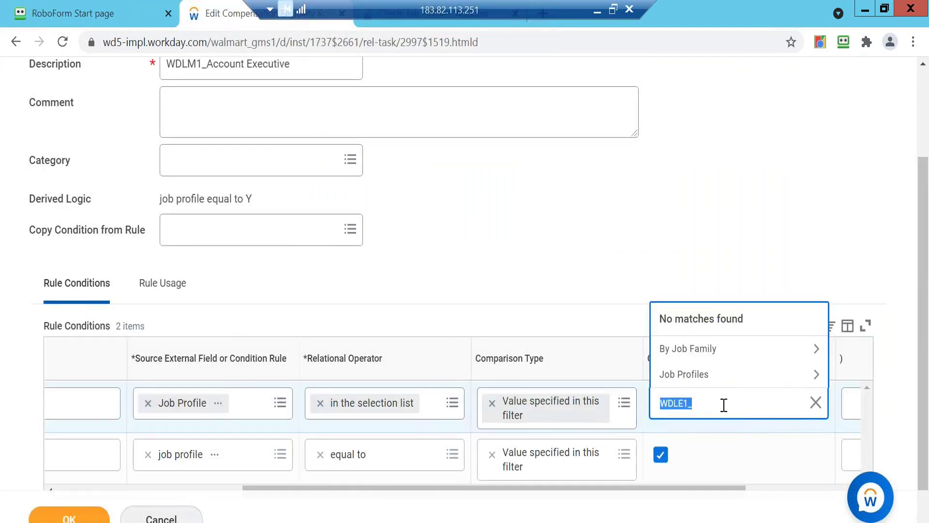
{"action": "left_click", "coordinate": [395, 19]}
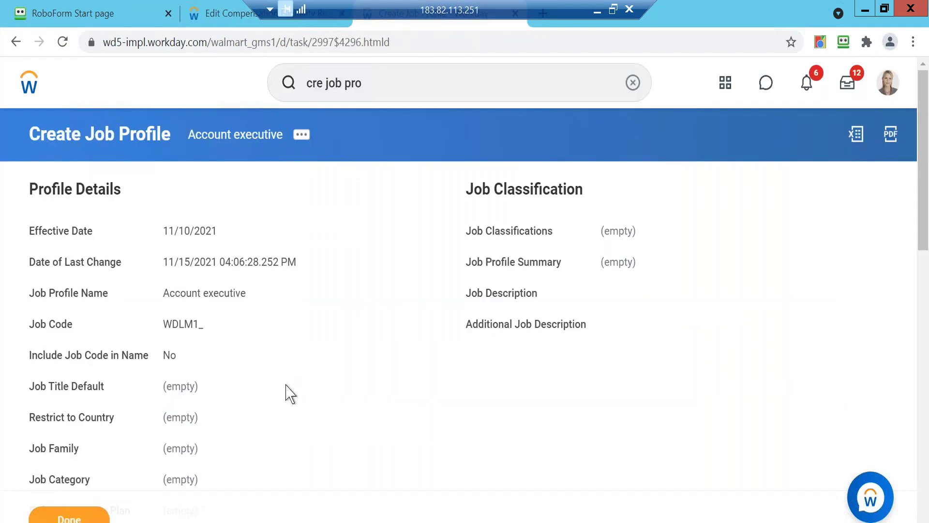
{"action": "scroll", "coordinate": [289, 393], "scroll_direction": "down", "scroll_amount": 3}
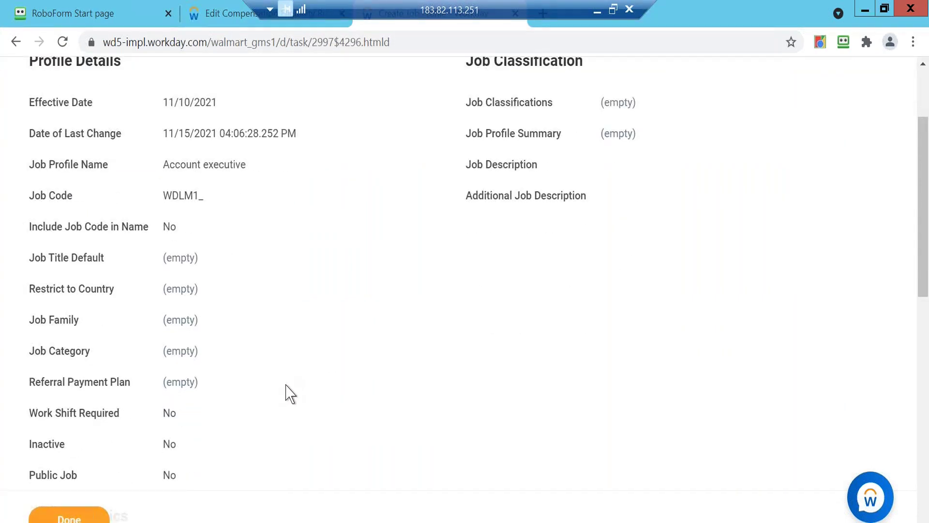
{"action": "scroll", "coordinate": [287, 395], "scroll_direction": "up", "scroll_amount": 2}
{"action": "left_click", "coordinate": [301, 102]}
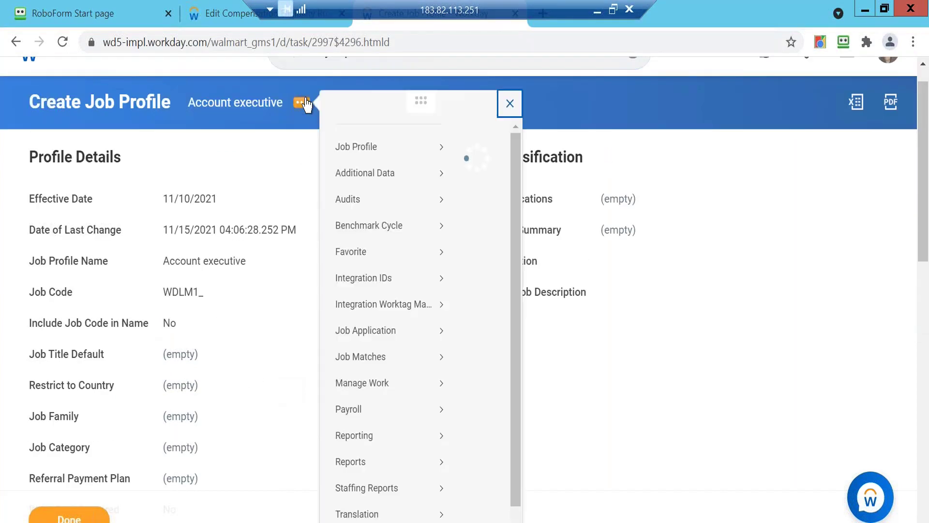
Edit the Account executive job profile and enable Include Job Code in Name
{"action": "mouse_move", "coordinate": [394, 167]}
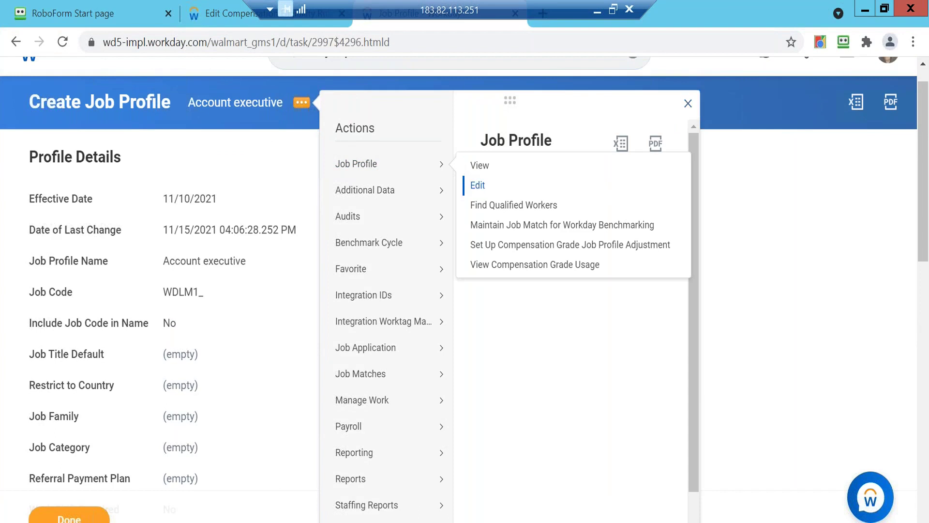
{"action": "left_click", "coordinate": [477, 185]}
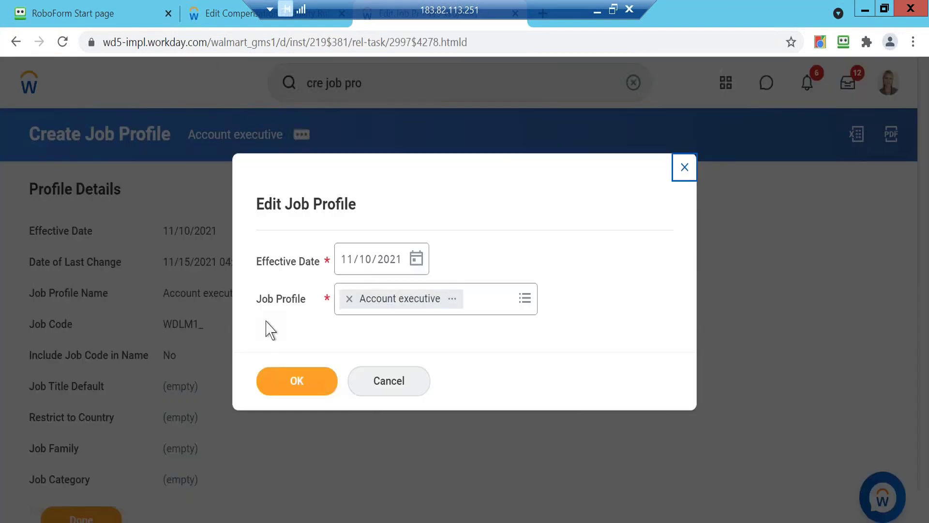
{"action": "left_click", "coordinate": [296, 387]}
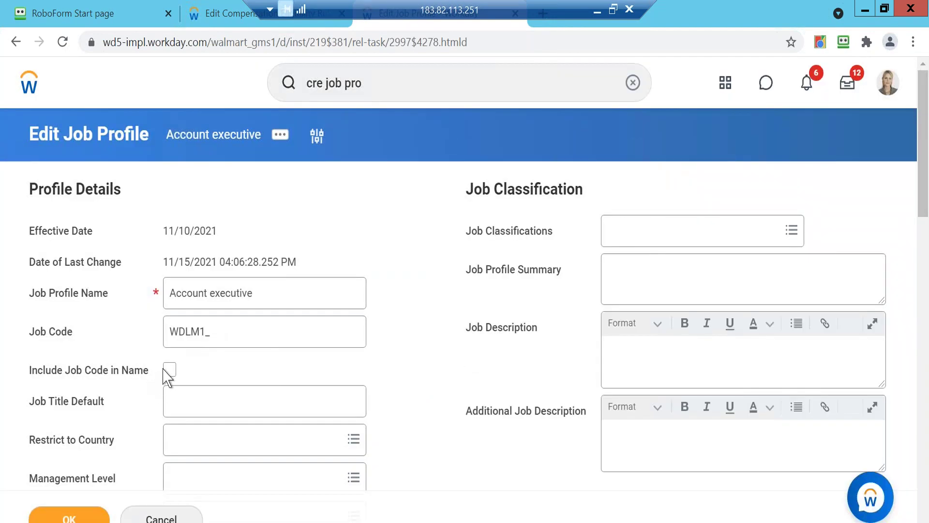
{"action": "left_click", "coordinate": [170, 369]}
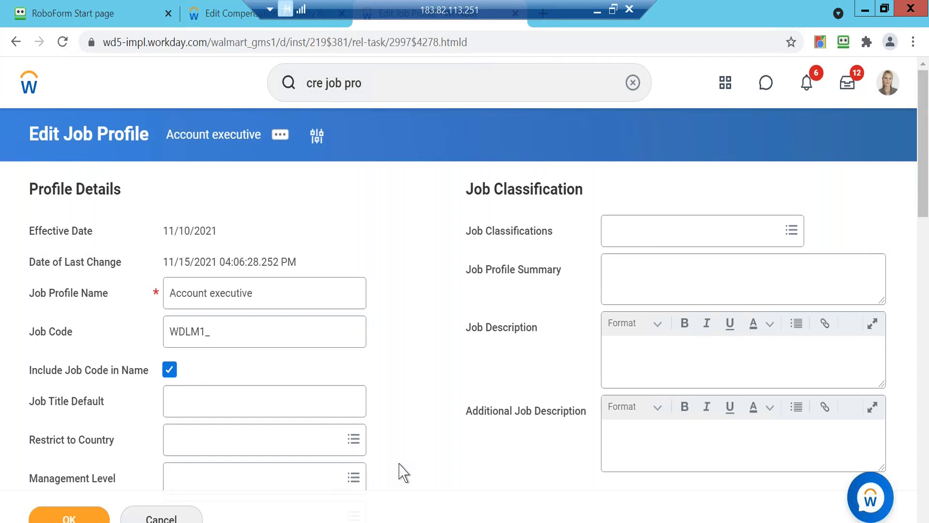
Search job families for 'WDL', then clear it, leaving Job Family empty
{"action": "scroll", "coordinate": [402, 472], "scroll_direction": "down", "scroll_amount": 4}
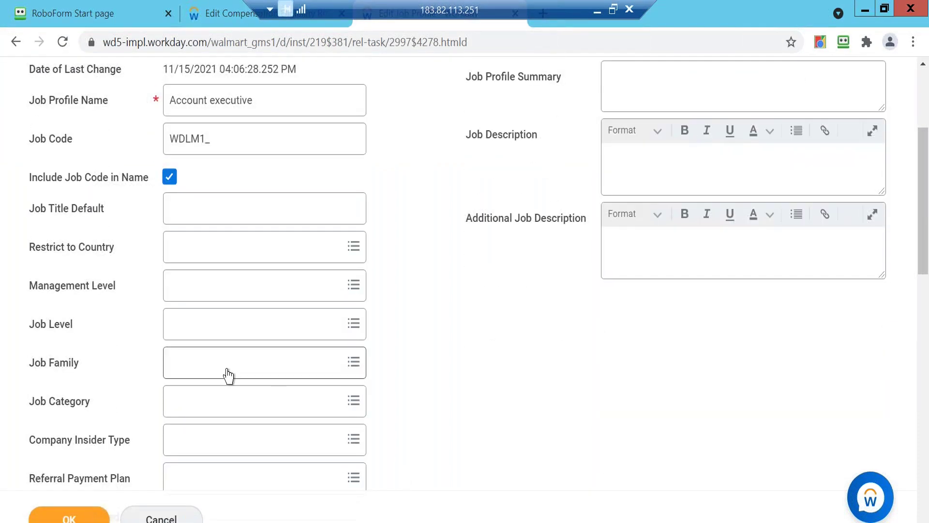
{"action": "left_click", "coordinate": [228, 375]}
{"action": "type", "text": "WD"}
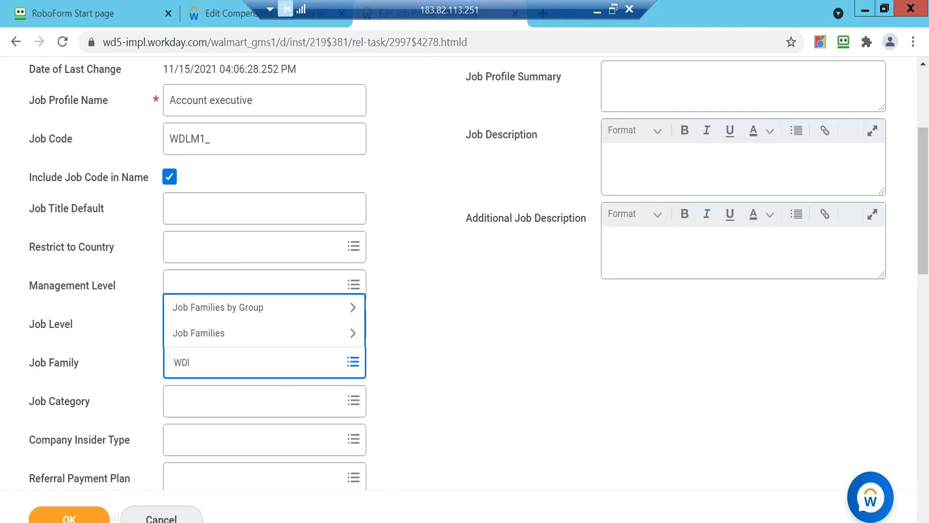
{"action": "type", "text": "L"}
{"action": "key", "text": "Return"}
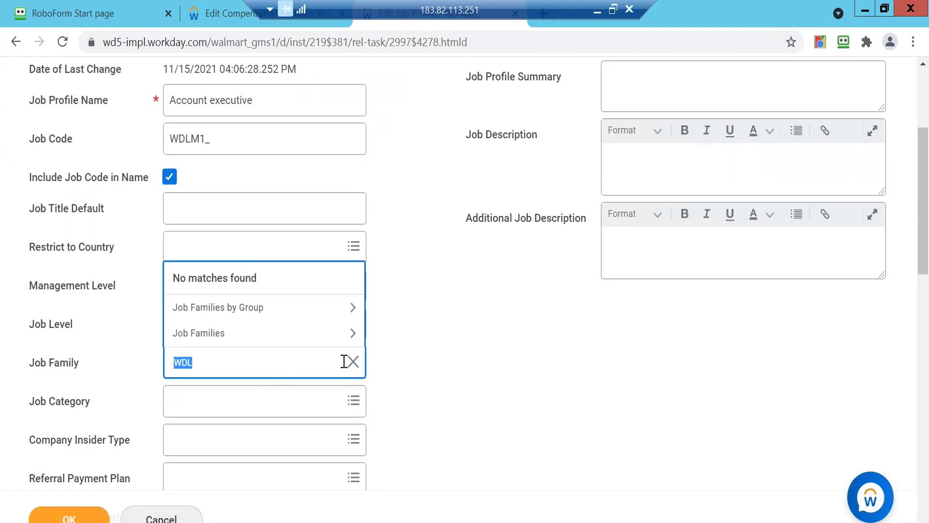
{"action": "left_click", "coordinate": [349, 361]}
{"action": "left_click", "coordinate": [531, 395]}
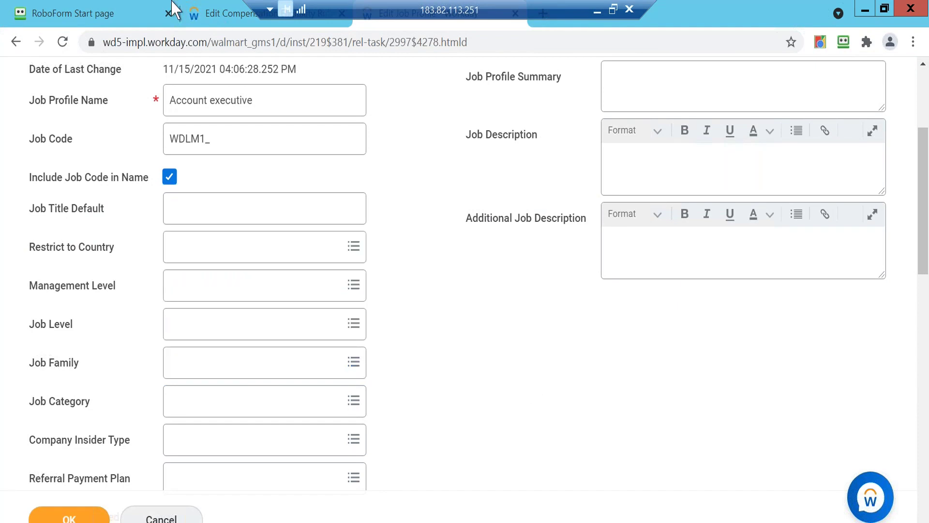
Set the new condition's comparison value to Account executive via a 'WDL' search
{"action": "left_click", "coordinate": [215, 15]}
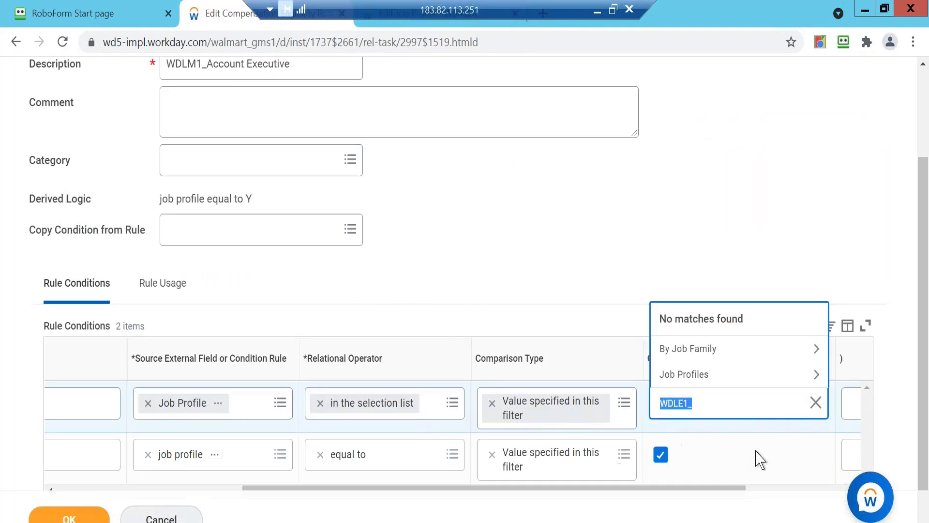
{"action": "left_click", "coordinate": [816, 402]}
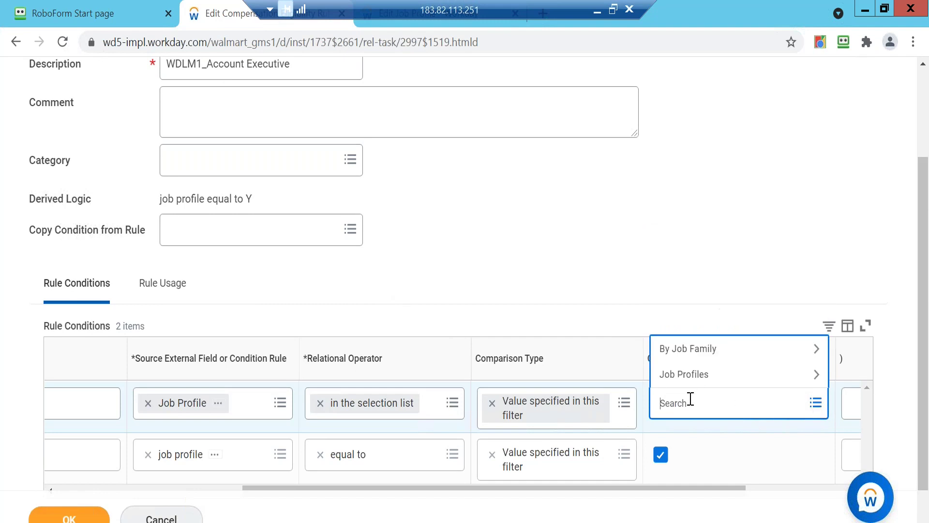
{"action": "type", "text": "WDL"}
{"action": "key", "text": "Return"}
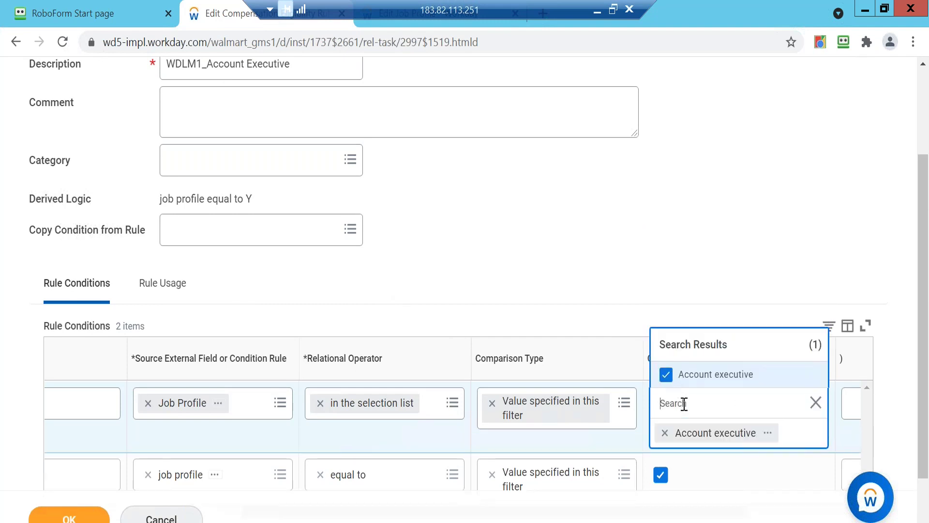
{"action": "left_click", "coordinate": [661, 208]}
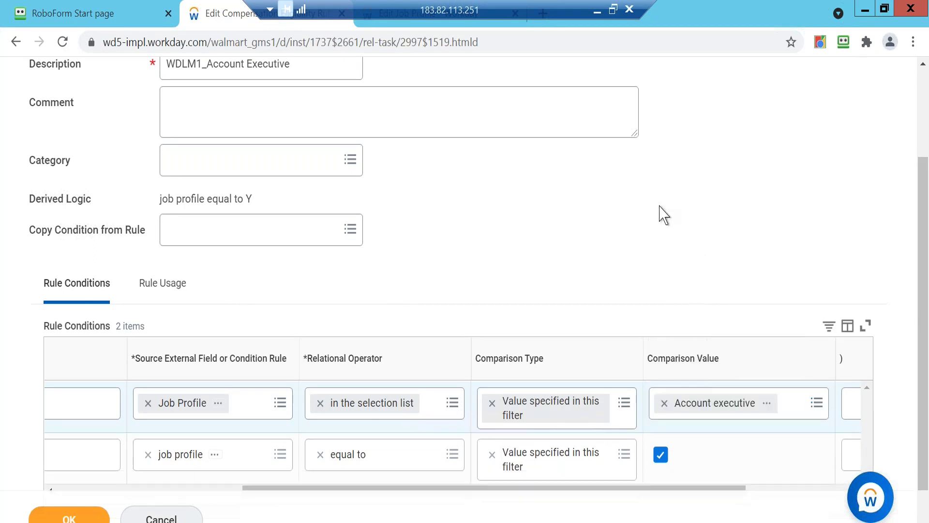
Remove the job profile equal to condition row and save the rule
{"action": "left_click", "coordinate": [221, 487]}
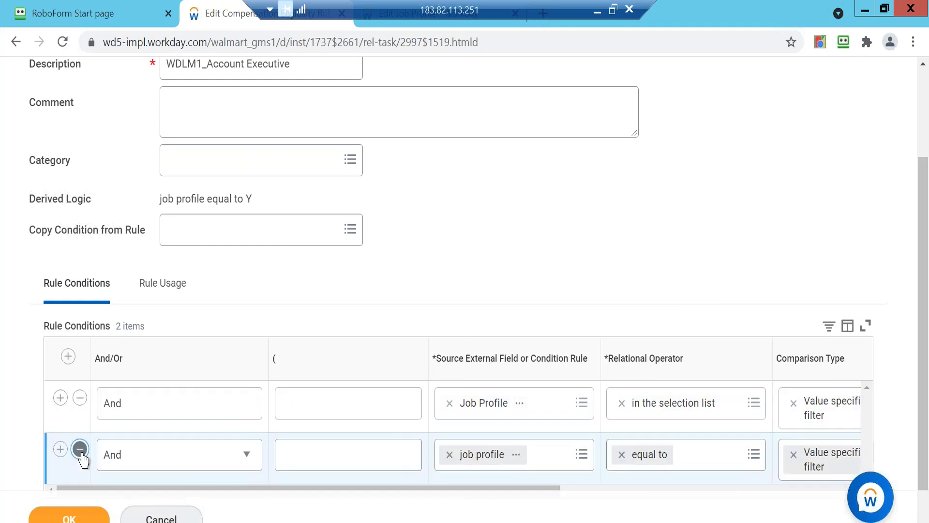
{"action": "left_click", "coordinate": [80, 449]}
{"action": "left_click_drag", "start_coordinate": [272, 438], "coordinate": [347, 441]}
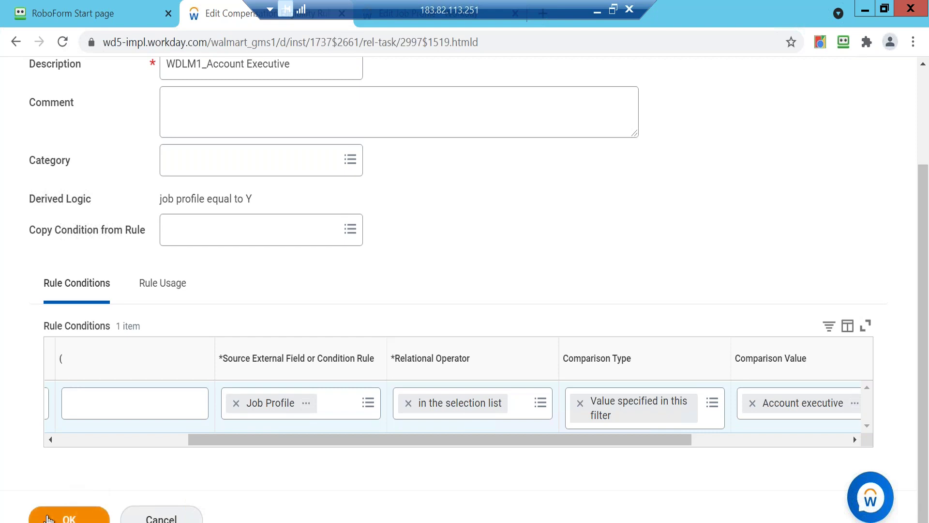
{"action": "left_click", "coordinate": [68, 516]}
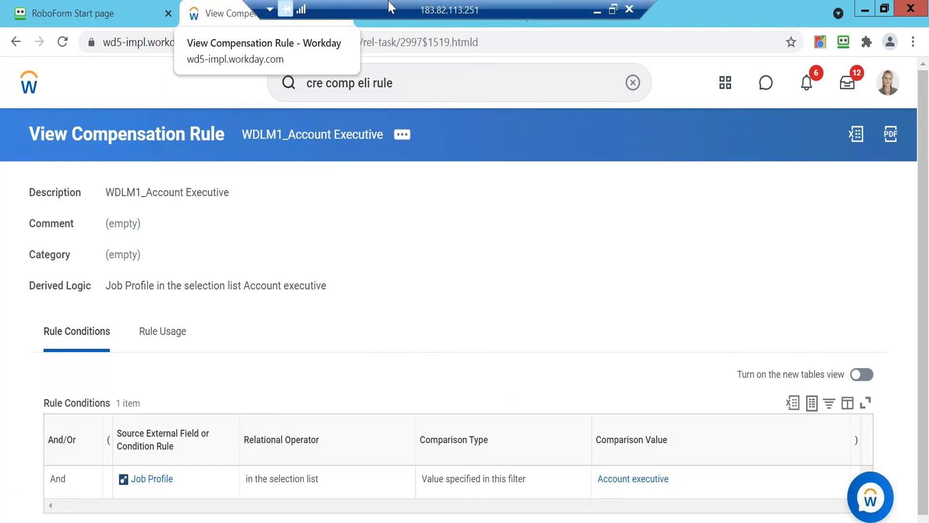
From the job profile tab, launch Create Compensation Grade via 'cre comp gra', discarding unsaved edits
{"action": "left_click_drag", "start_coordinate": [365, 2], "coordinate": [628, 1]}
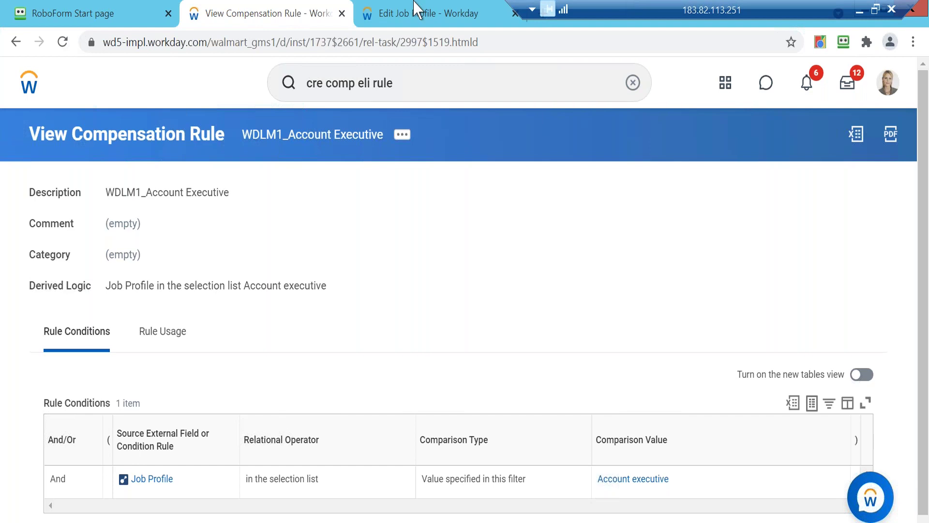
{"action": "left_click", "coordinate": [422, 13]}
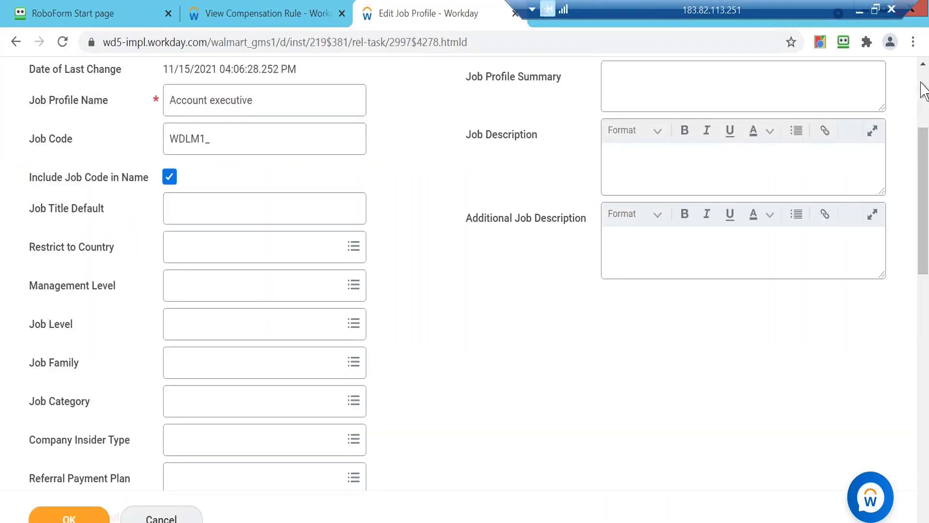
{"action": "left_click", "coordinate": [922, 90]}
{"action": "left_click", "coordinate": [430, 86]}
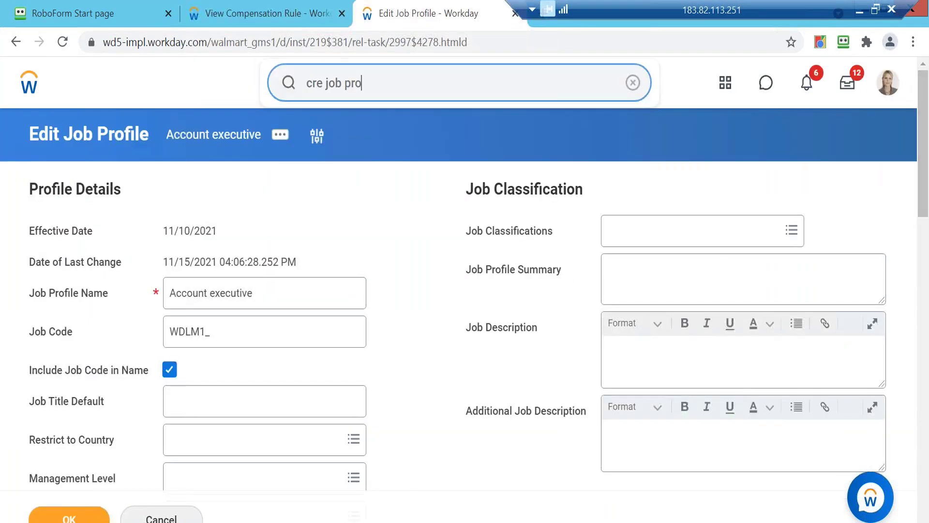
{"action": "key", "text": "BackSpace"}
{"action": "key", "text": "BackSpace"}
{"action": "key", "text": "BackSpace"}
{"action": "key", "text": "BackSpace"}
{"action": "key", "text": "BackSpace"}
{"action": "key", "text": "BackSpace"}
{"action": "key", "text": "BackSpace"}
{"action": "key", "text": "BackSpace"}
{"action": "key", "text": "BackSpace"}
{"action": "key", "text": "BackSpace"}
{"action": "key", "text": "BackSpace"}
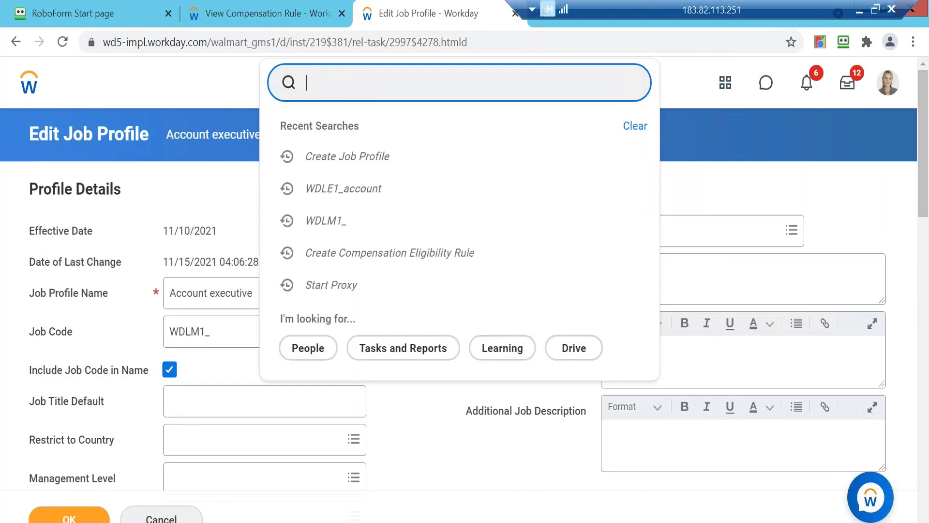
{"action": "type", "text": "cre co"}
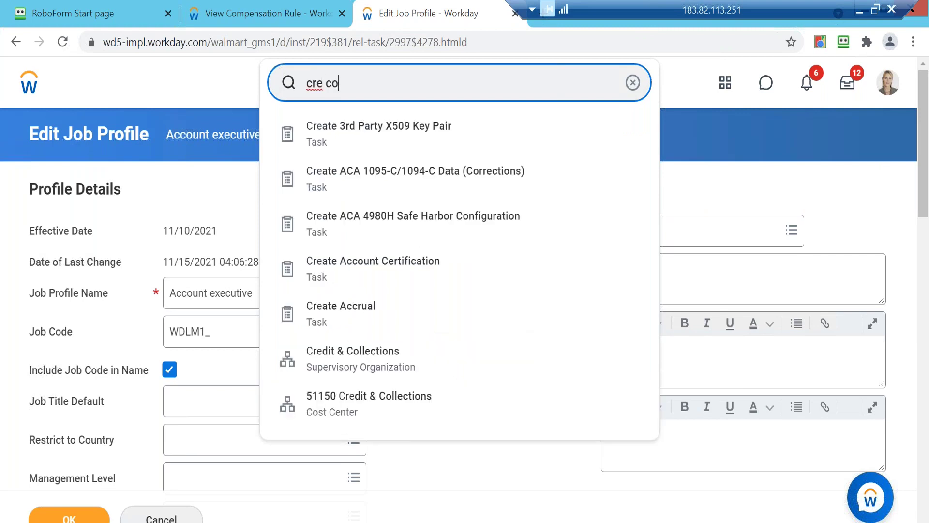
{"action": "type", "text": "mp gra"}
{"action": "left_click", "coordinate": [321, 143]}
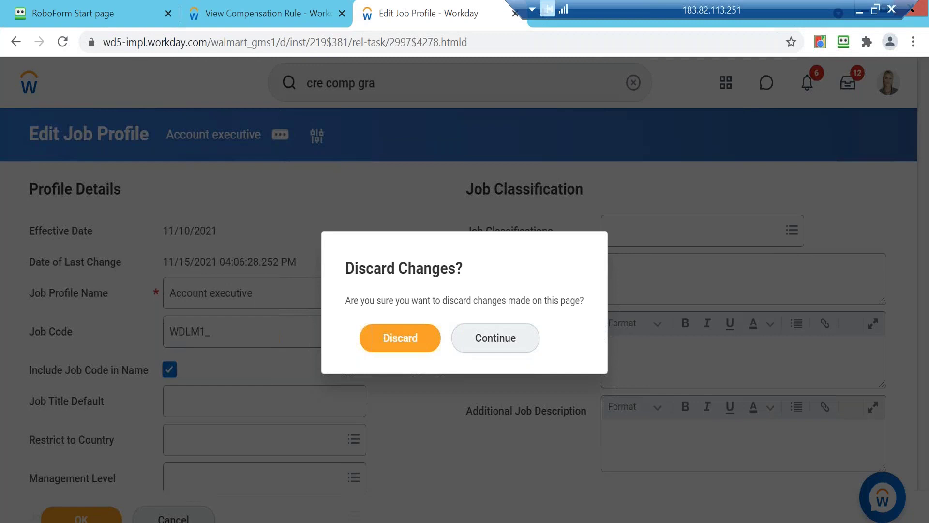
{"action": "left_click", "coordinate": [380, 347]}
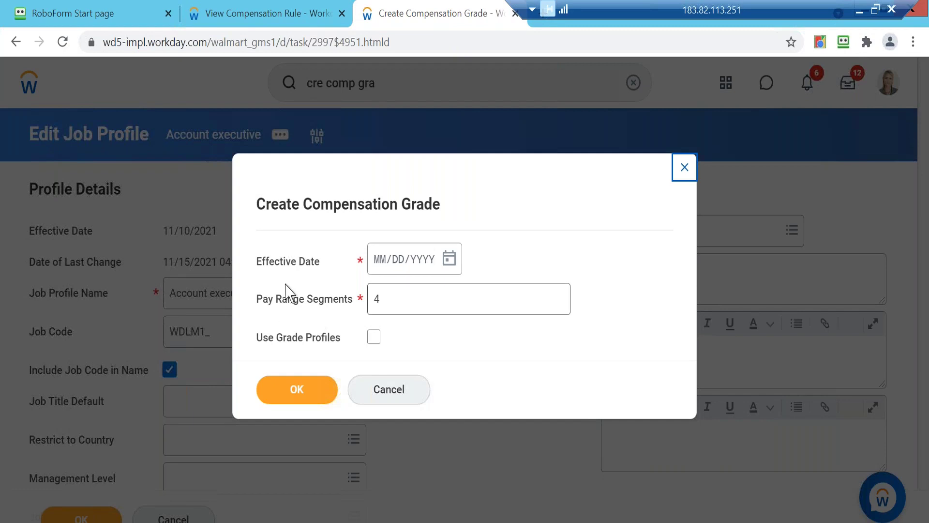
Pick 11/14/2021 as the compensation grade's effective date, keeping Pay Range Segments at 4
{"action": "left_click", "coordinate": [450, 263]}
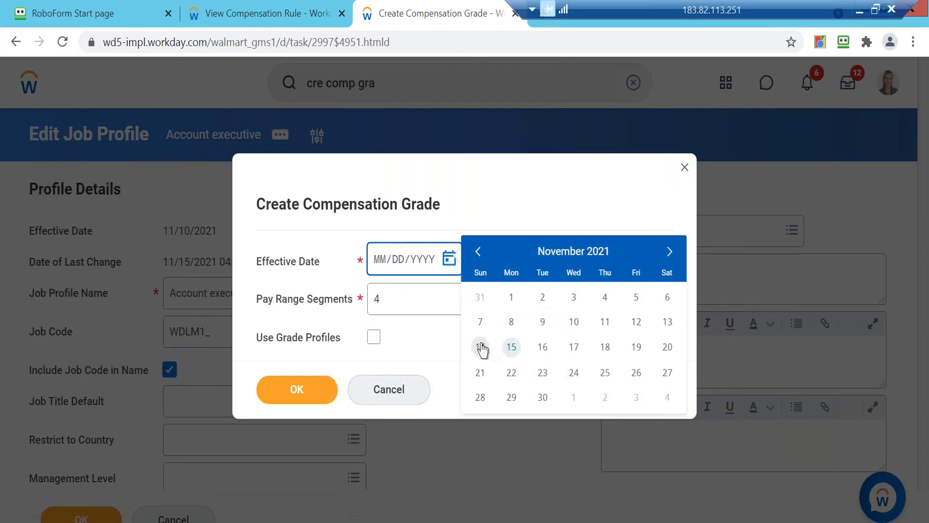
{"action": "left_click", "coordinate": [480, 347]}
{"action": "left_click_drag", "start_coordinate": [258, 300], "coordinate": [348, 308]}
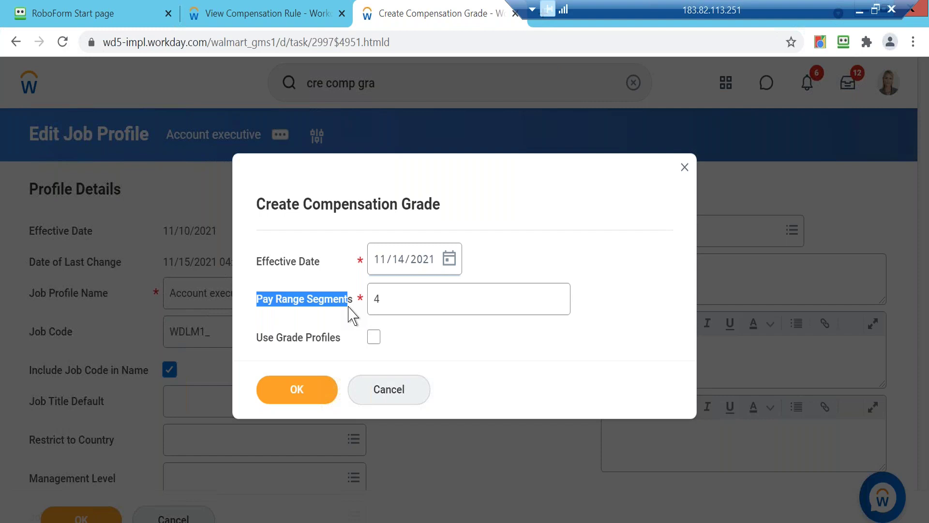
{"action": "left_click", "coordinate": [397, 301]}
{"action": "key", "text": "BackSpace"}
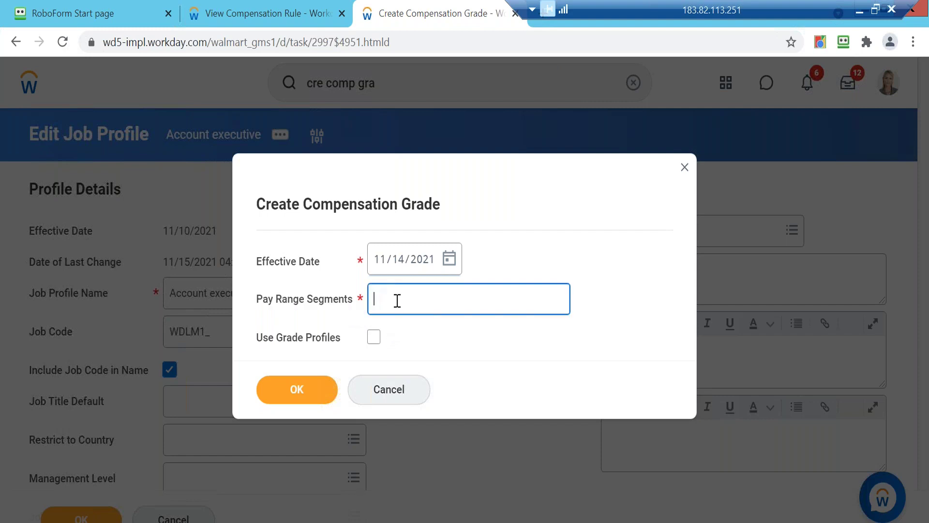
{"action": "type", "text": "8"}
{"action": "right_click", "coordinate": [568, 358]}
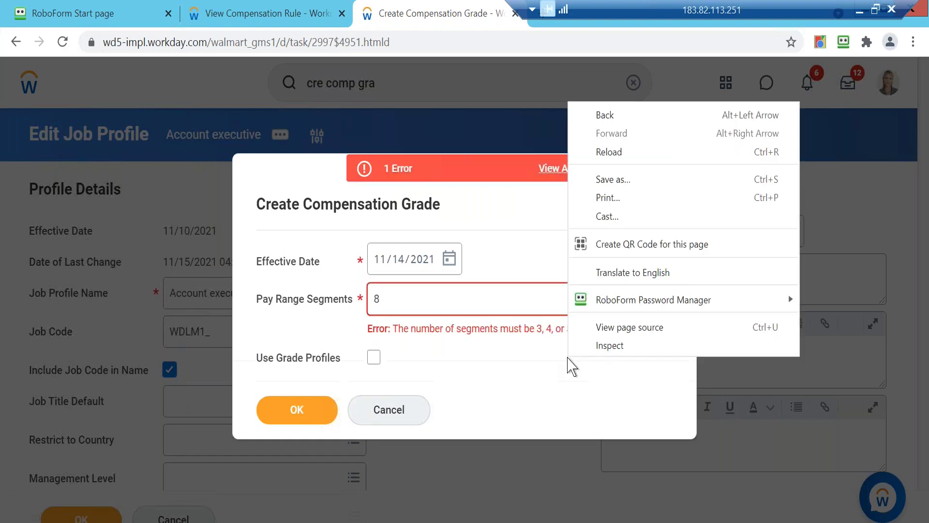
{"action": "left_click", "coordinate": [477, 361]}
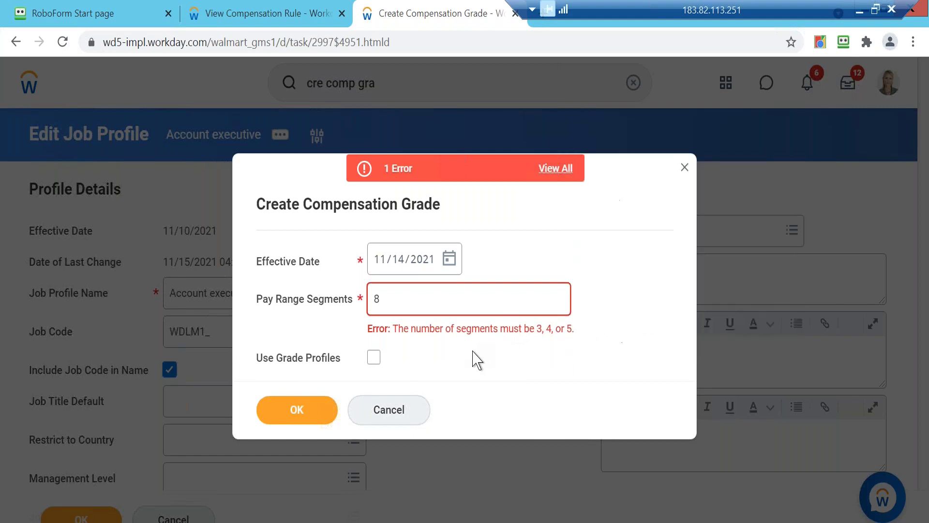
{"action": "left_click_drag", "start_coordinate": [422, 332], "coordinate": [491, 346]}
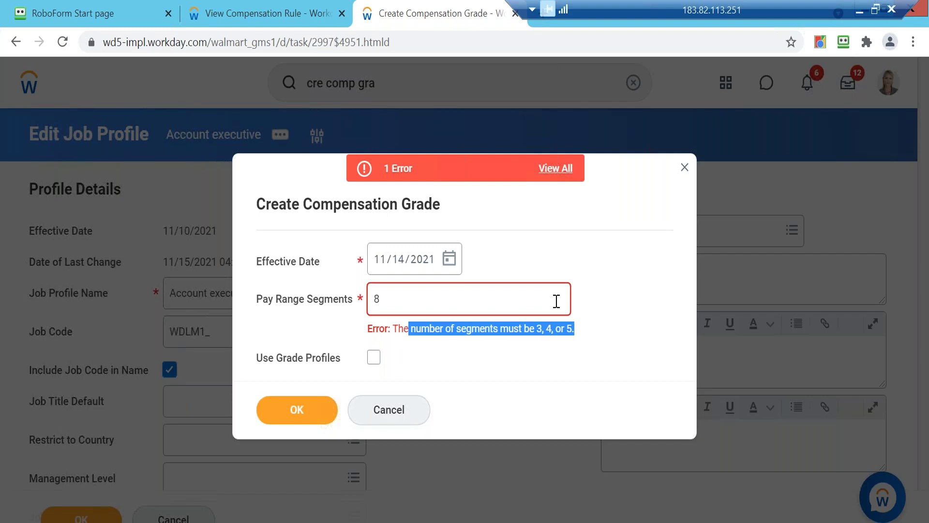
{"action": "double_click", "coordinate": [396, 293]}
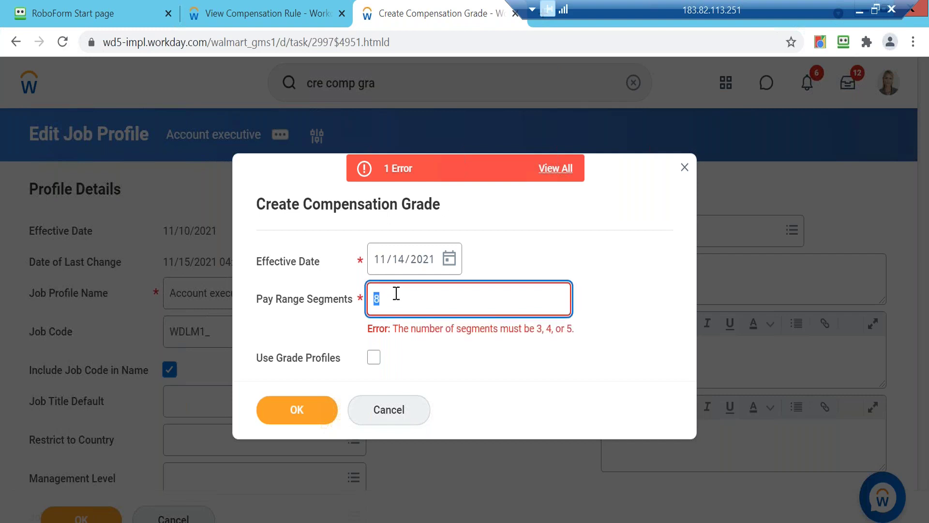
{"action": "key", "text": "BackSpace"}
{"action": "type", "text": "4"}
{"action": "left_click", "coordinate": [476, 376]}
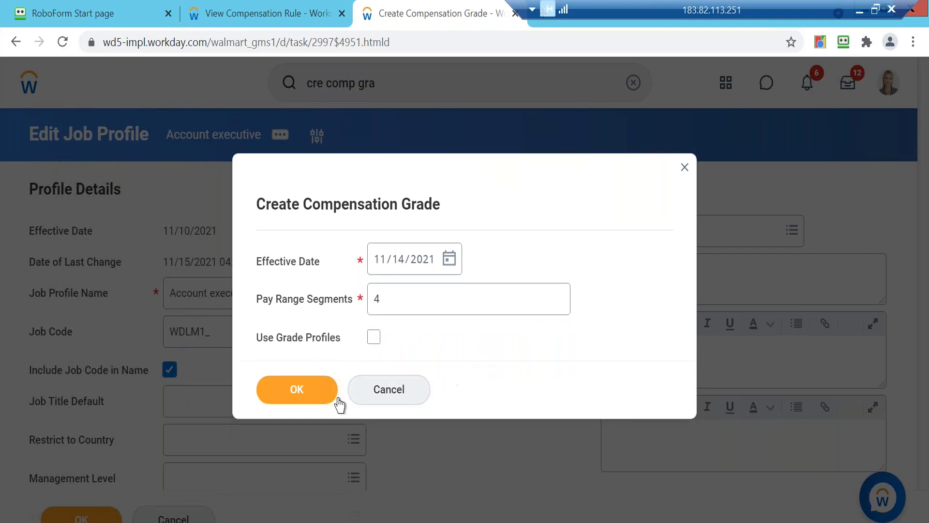
Confirm the grade setup and enter 'WDLM1_Account Executive' as the Grade Name
{"action": "left_click", "coordinate": [293, 398]}
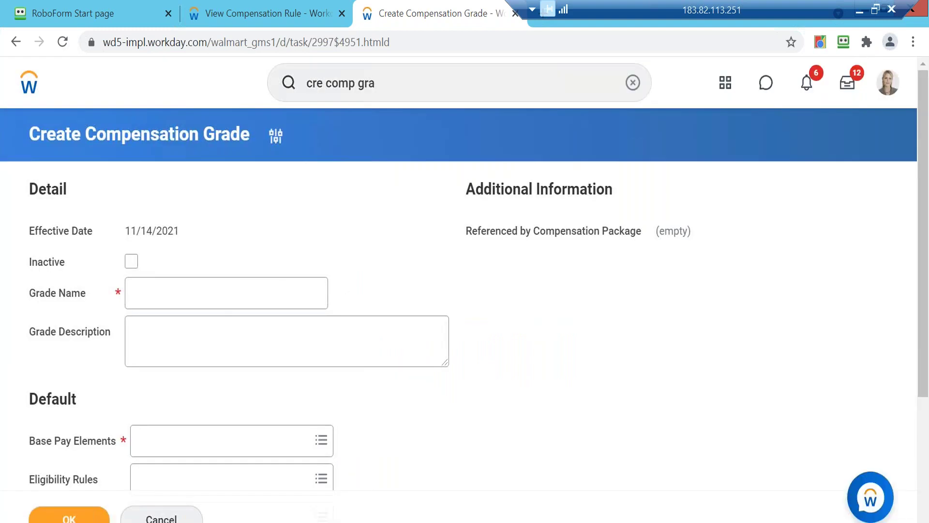
{"action": "left_click", "coordinate": [154, 295]}
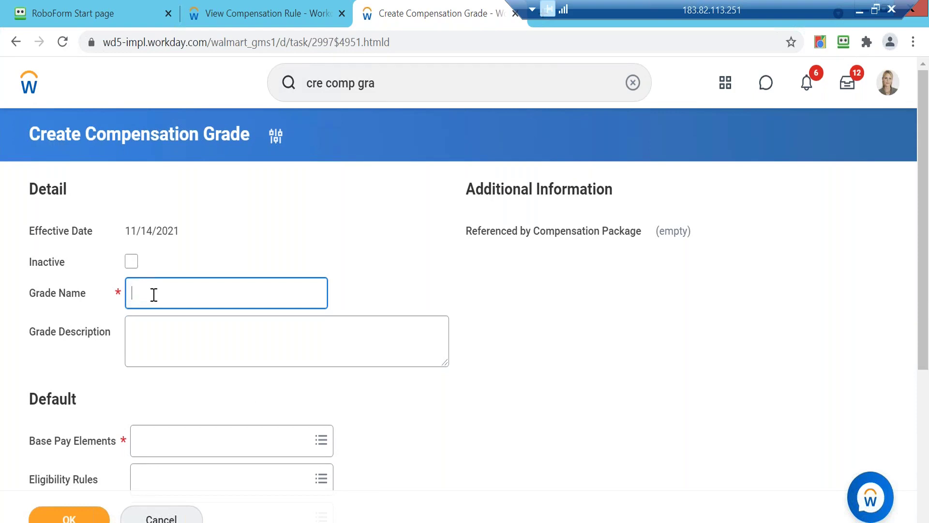
{"action": "type", "text": "WDLM1_Account Ex"}
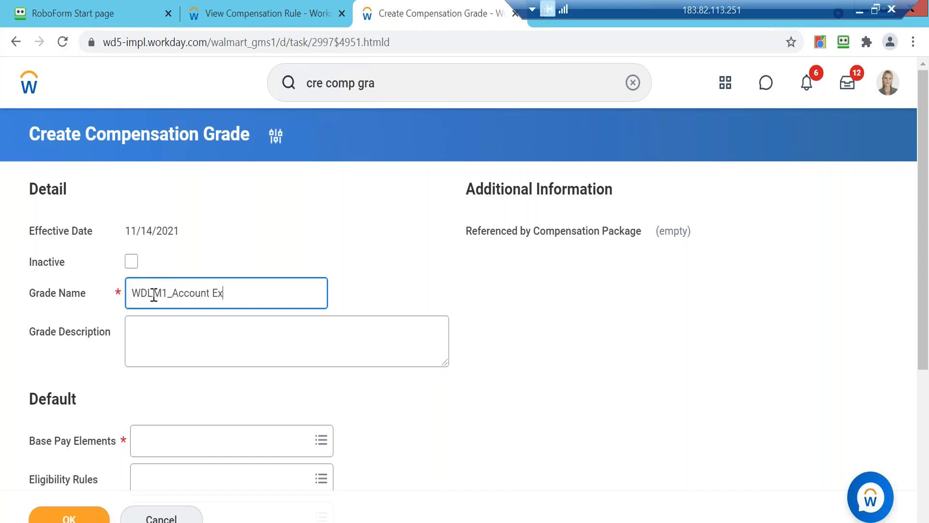
{"action": "type", "text": "ecutive"}
{"action": "right_click", "coordinate": [529, 332]}
{"action": "key", "text": "Down"}
{"action": "key", "text": "Down"}
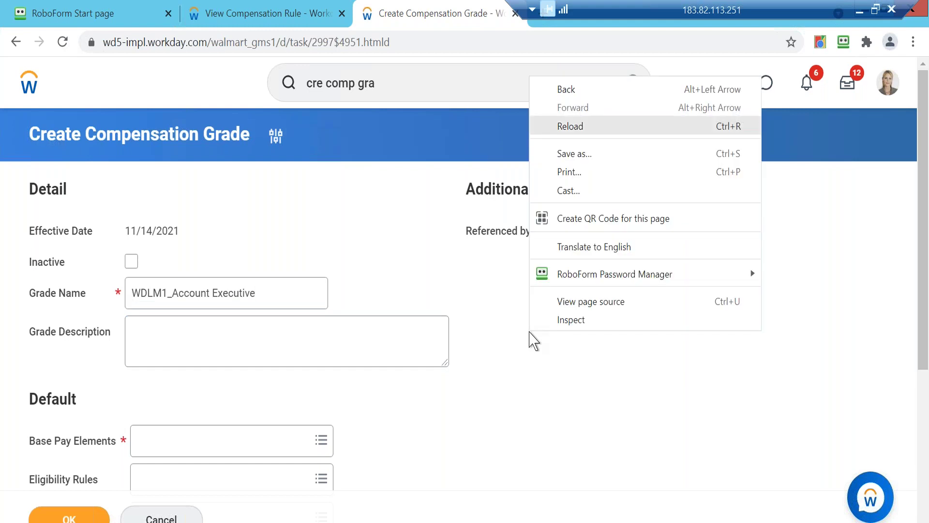
{"action": "key", "text": "Escape"}
{"action": "scroll", "coordinate": [531, 339], "scroll_direction": "down", "scroll_amount": 3}
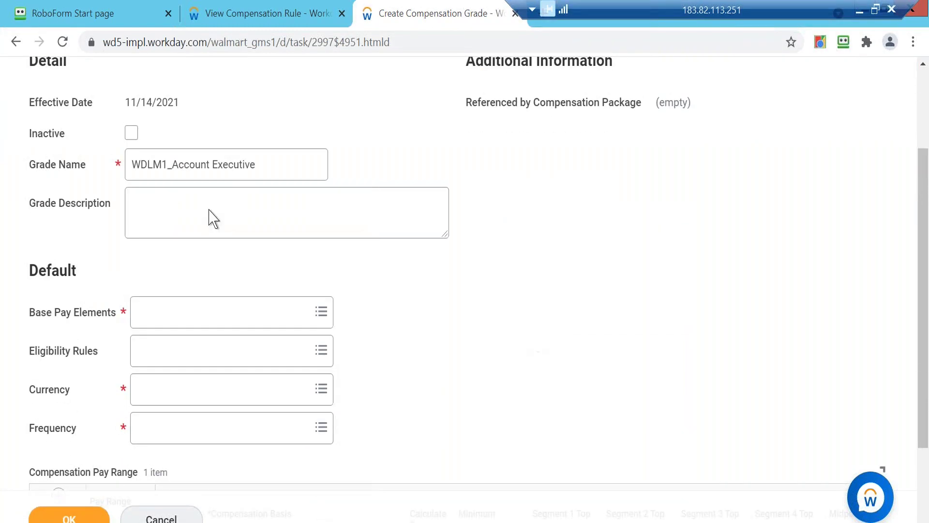
Leave the description empty and search 'base pay' to add Base Pay as the base pay element
{"action": "left_click", "coordinate": [177, 226]}
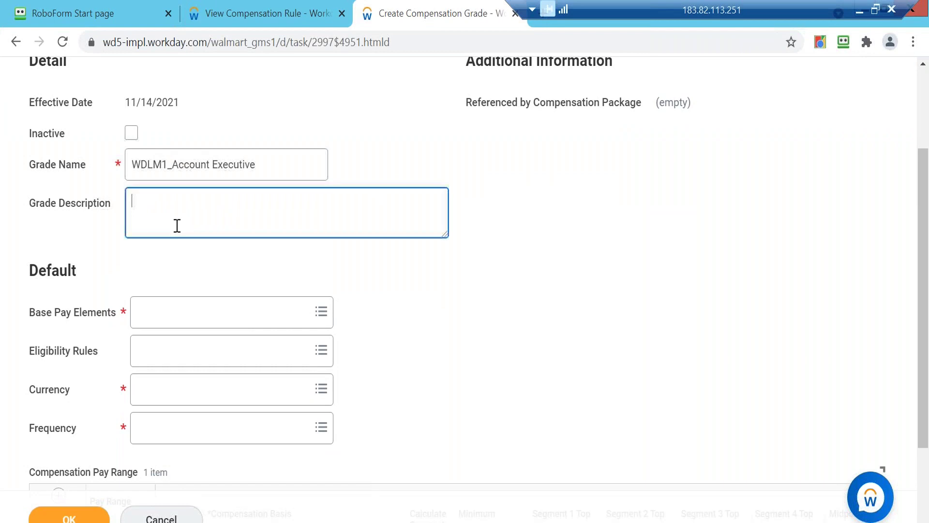
{"action": "left_click", "coordinate": [518, 301]}
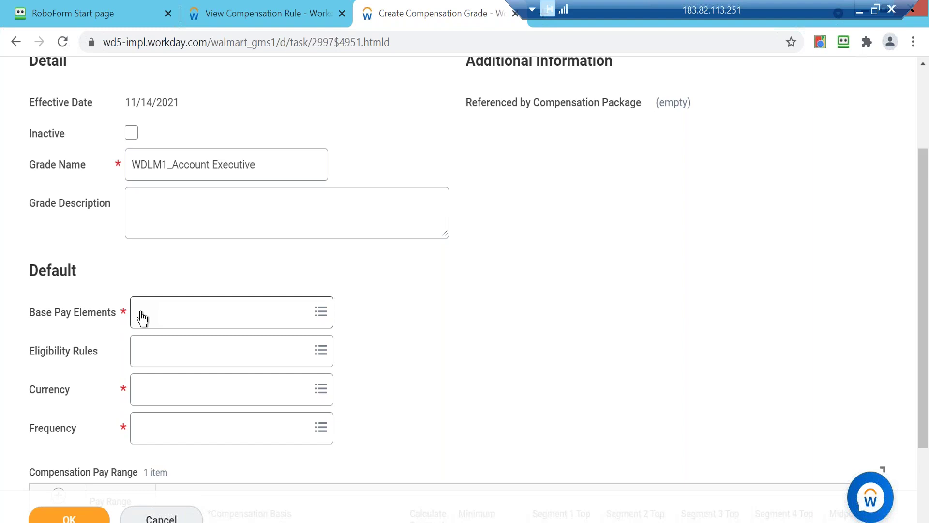
{"action": "left_click", "coordinate": [142, 318]}
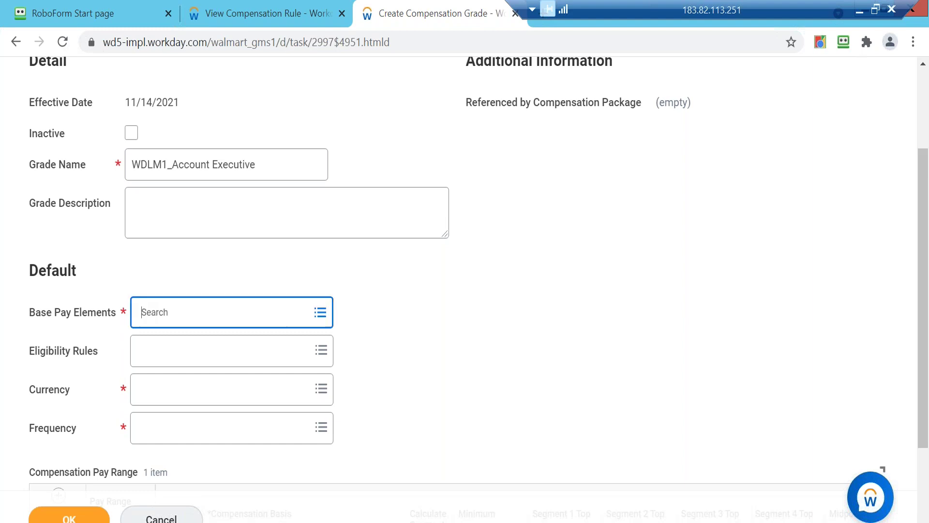
{"action": "type", "text": "base pay"}
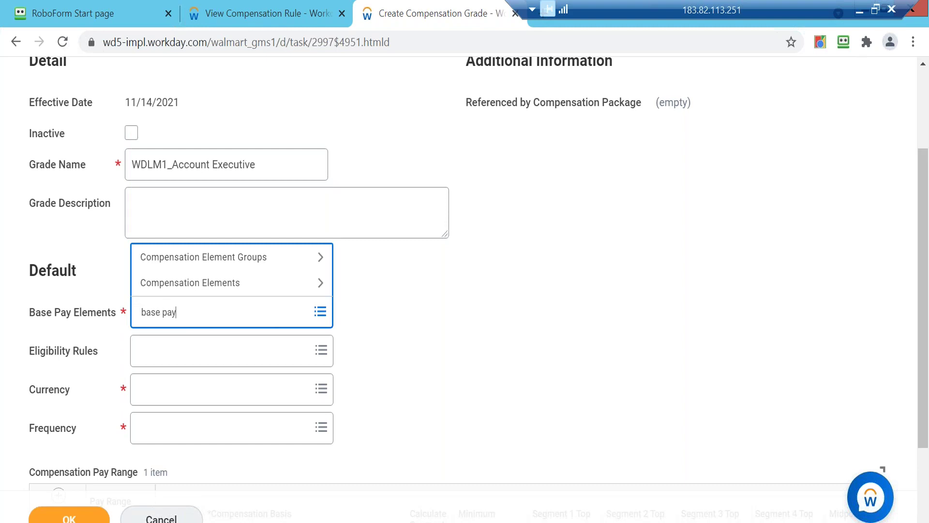
{"action": "key", "text": "Return"}
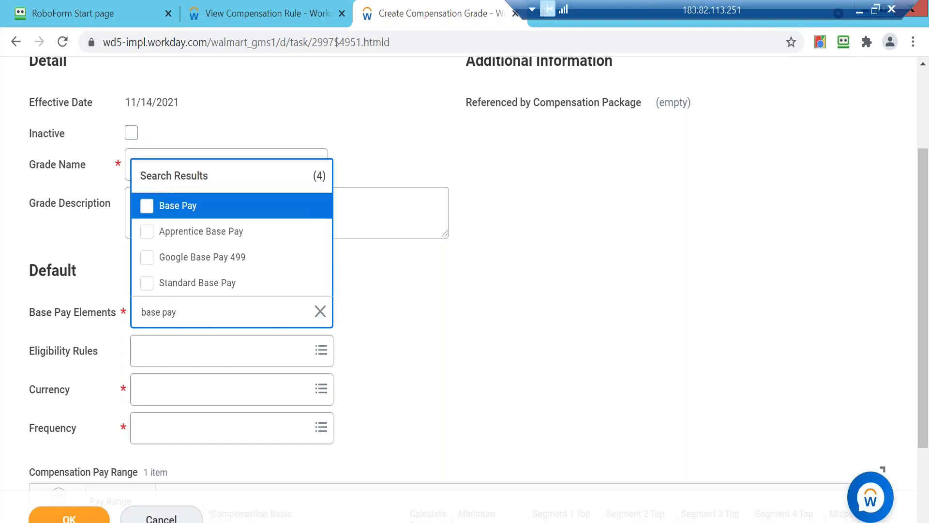
{"action": "left_click", "coordinate": [147, 206]}
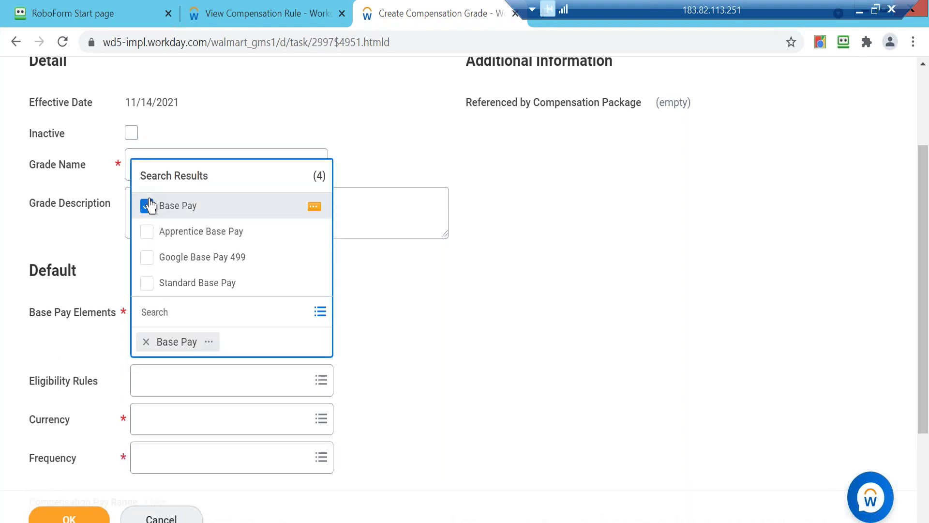
{"action": "left_click", "coordinate": [430, 270]}
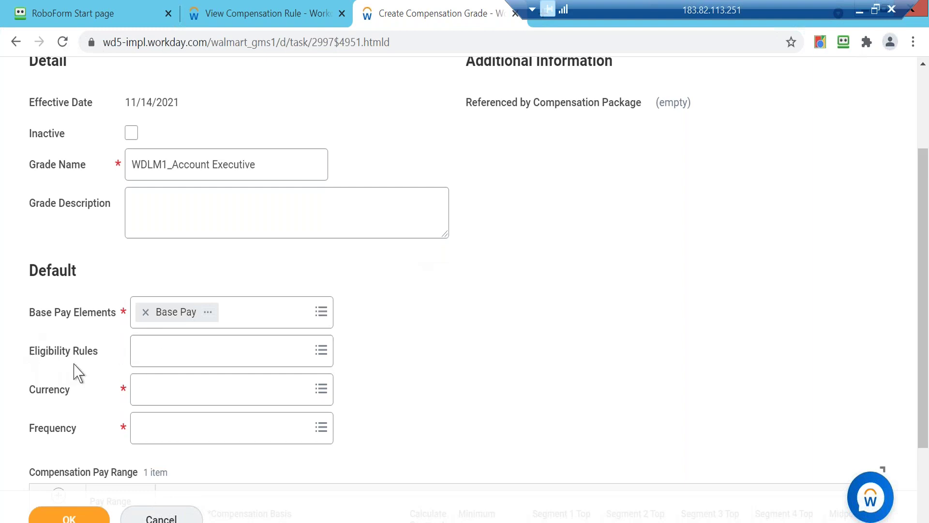
Add the WDLM1_Account Executive eligibility rule to the compensation grade
{"action": "left_click", "coordinate": [241, 10]}
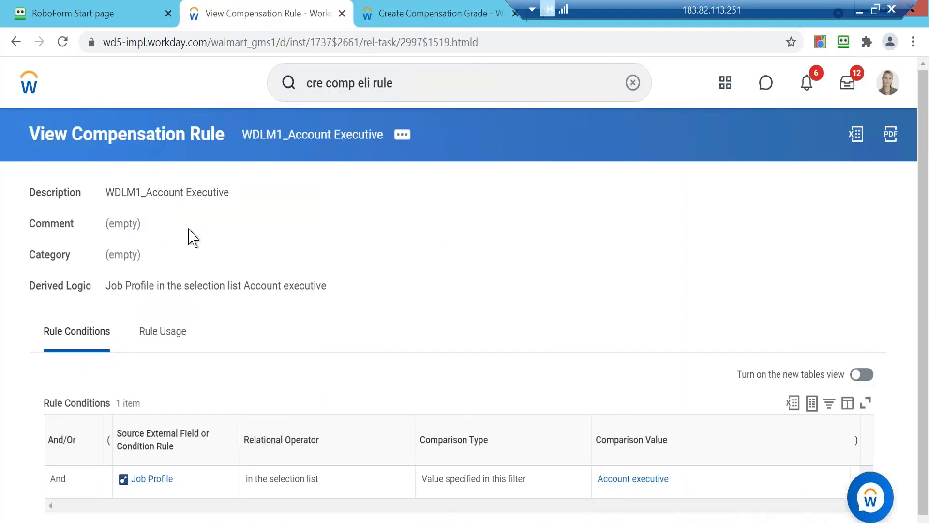
{"action": "left_click", "coordinate": [411, 10]}
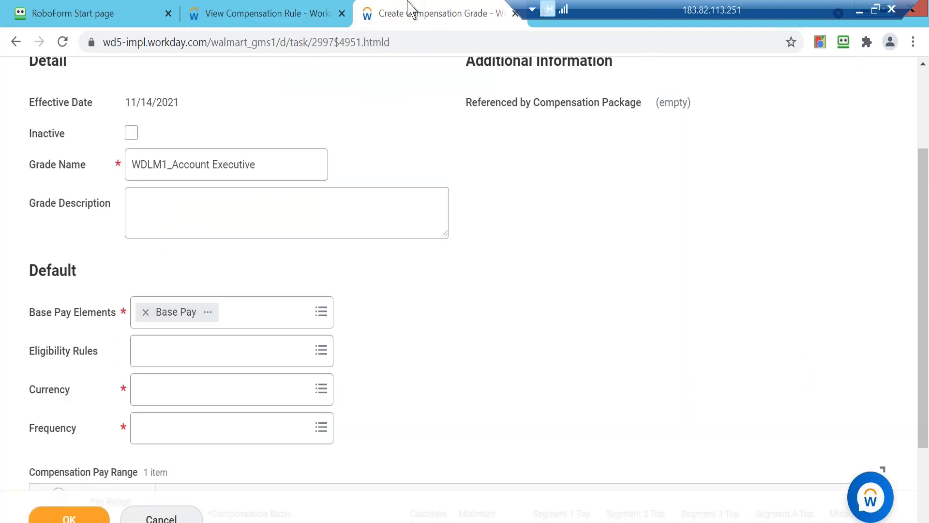
{"action": "left_click", "coordinate": [164, 353]}
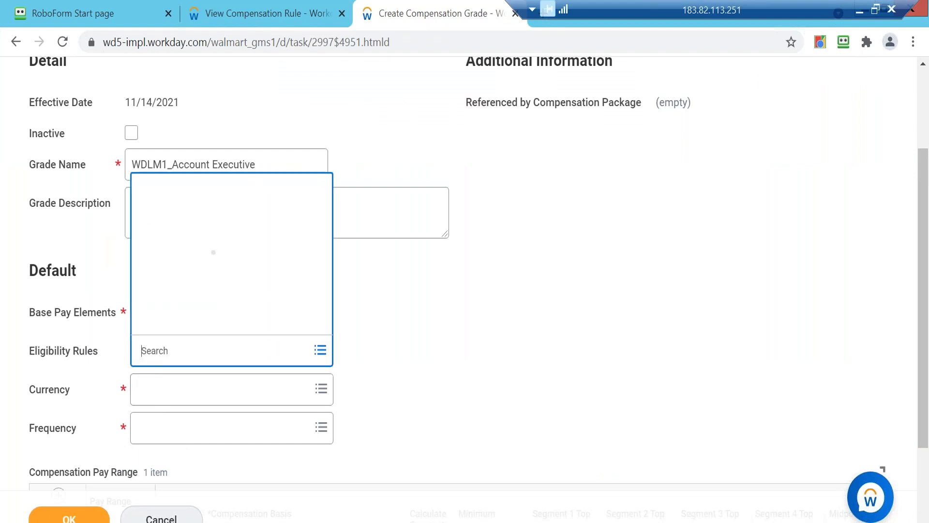
{"action": "type", "text": "WDL1"}
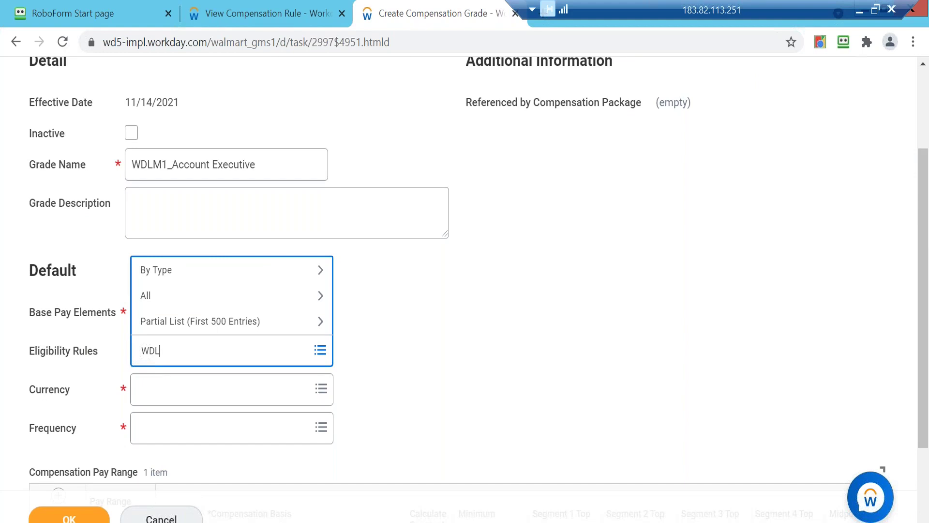
{"action": "key", "text": "Return"}
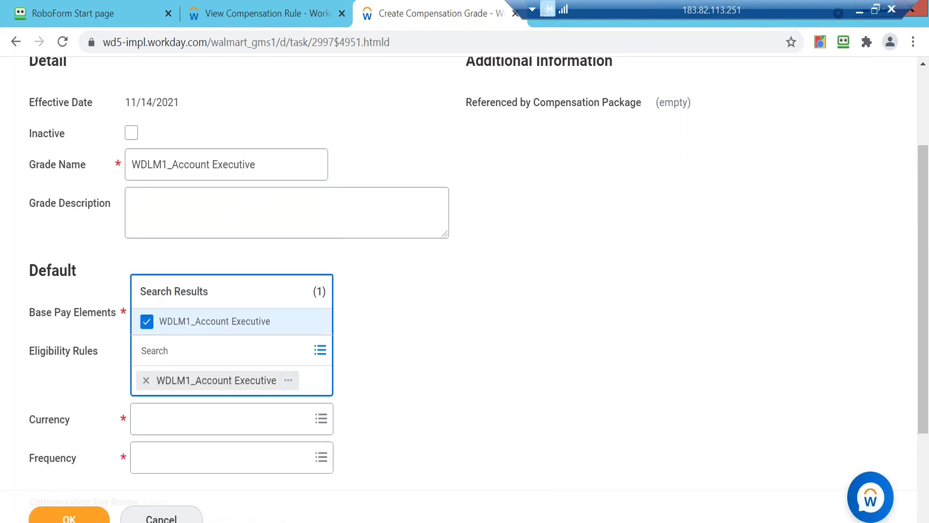
{"action": "left_click", "coordinate": [425, 377]}
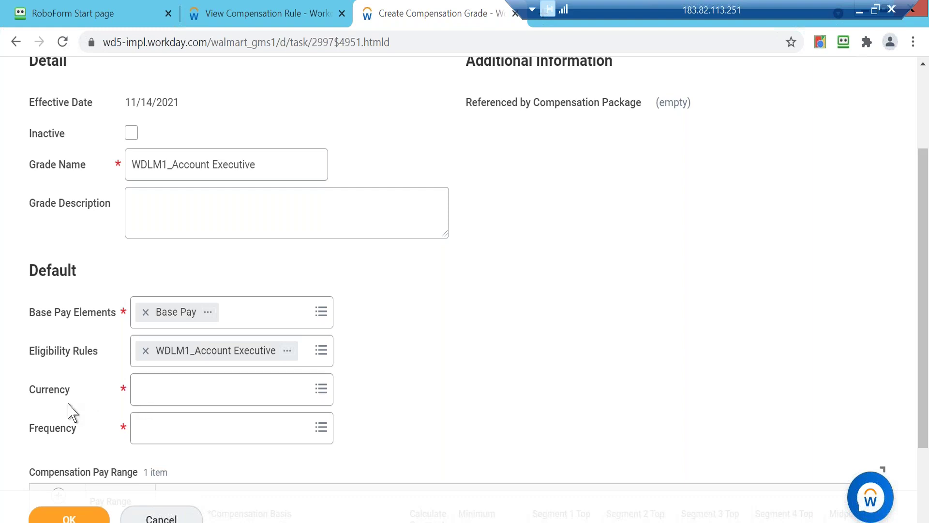
Set the grade's currency to INR and its frequency to Annual
{"action": "left_click", "coordinate": [177, 389]}
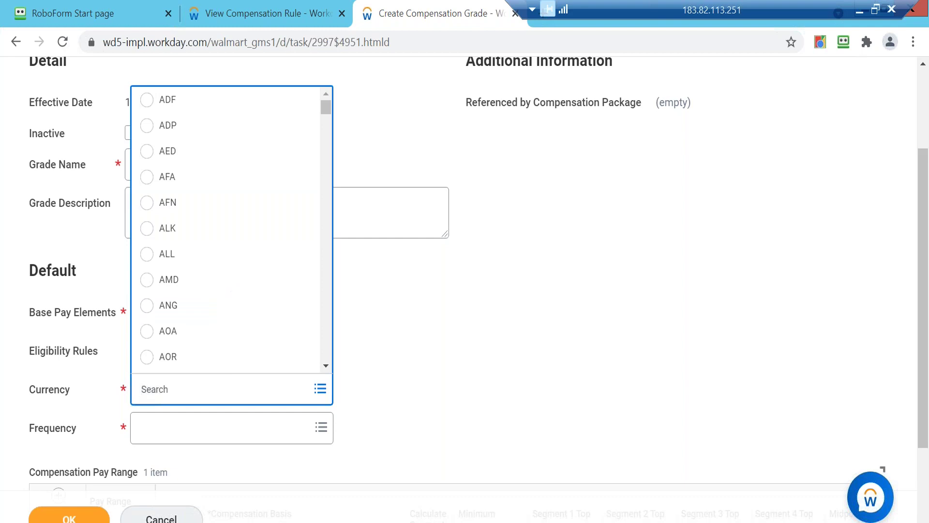
{"action": "type", "text": "Inr"}
{"action": "key", "text": "Return"}
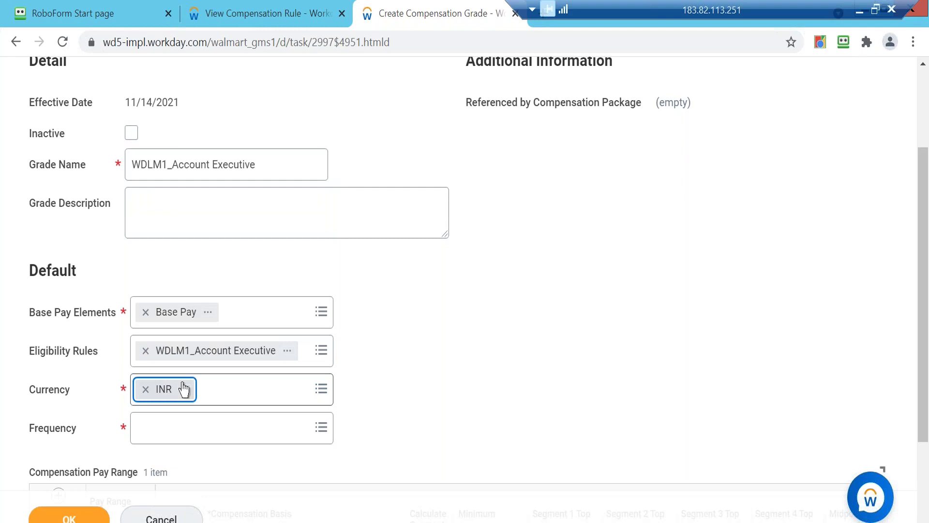
{"action": "left_click", "coordinate": [146, 435]}
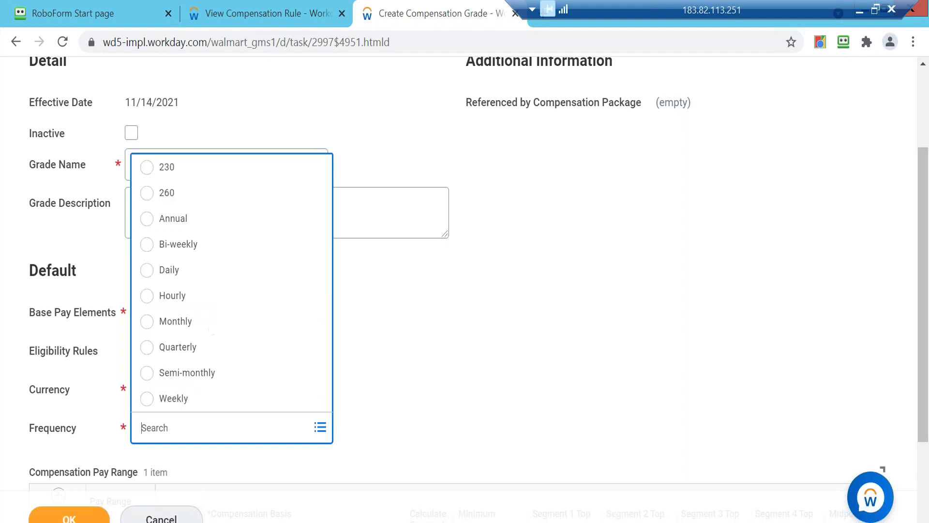
{"action": "left_click", "coordinate": [181, 219]}
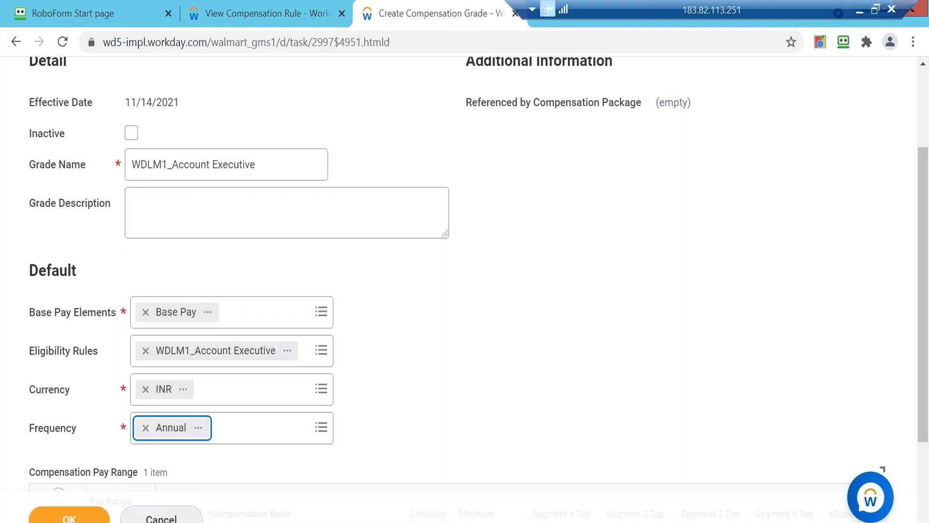
Enter 400000 as the Total Base Pay range Minimum
{"action": "scroll", "coordinate": [501, 338], "scroll_direction": "down", "scroll_amount": 3}
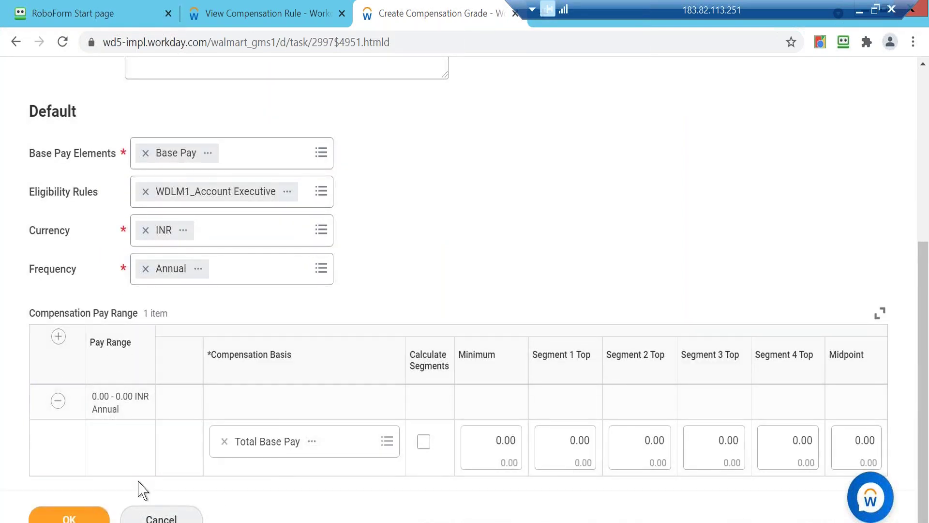
{"action": "left_click", "coordinate": [501, 443]}
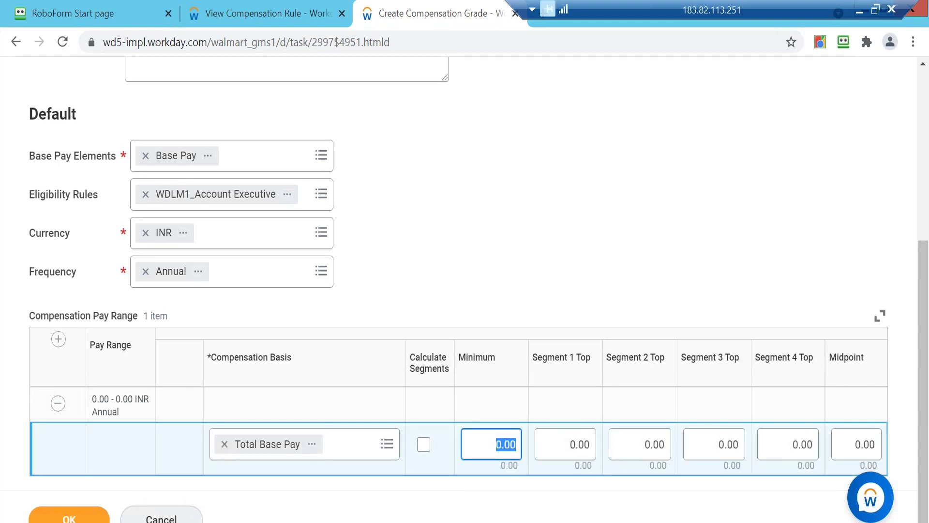
{"action": "type", "text": "400000"}
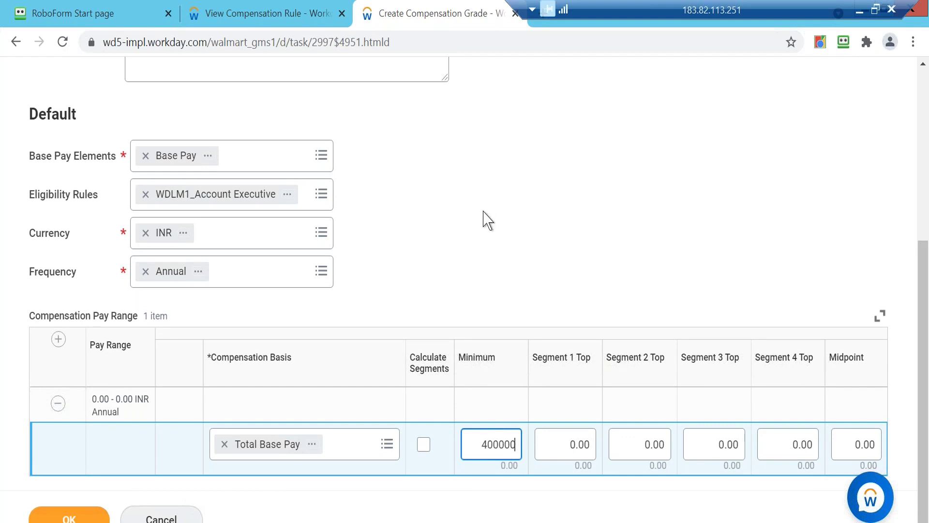
{"action": "right_click", "coordinate": [483, 212]}
{"action": "left_click", "coordinate": [620, 76]}
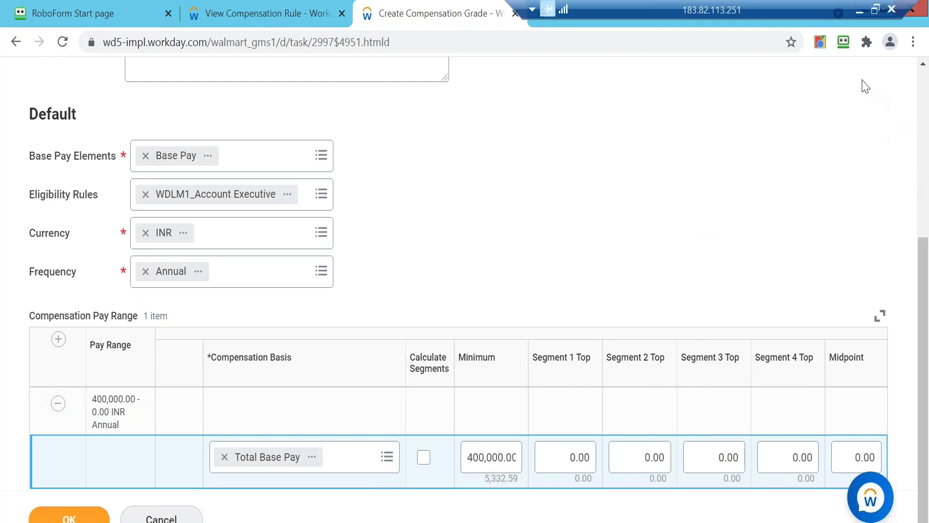
Set Segment 4 Top to 1600000 and auto-calculate segments, giving a 1,000,000 midpoint
{"action": "left_click", "coordinate": [780, 459]}
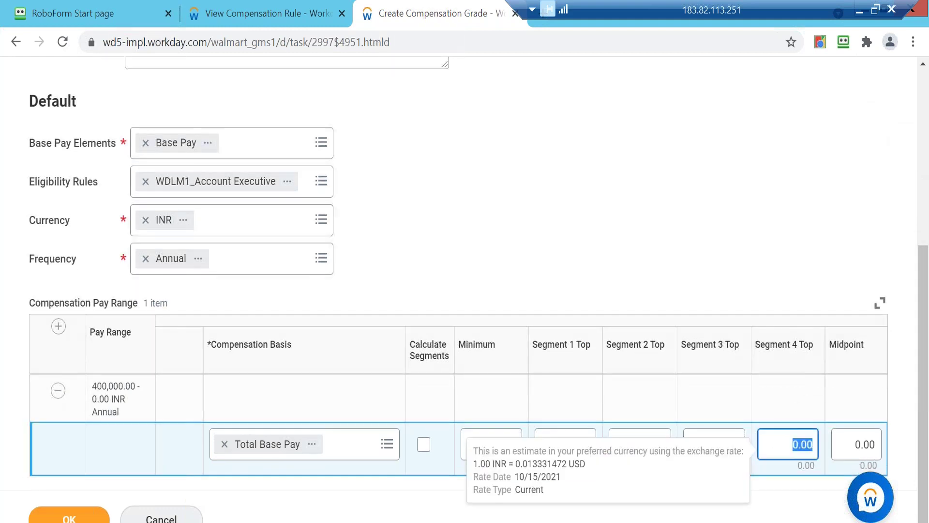
{"action": "type", "text": "1600000"}
{"action": "left_click", "coordinate": [709, 232]}
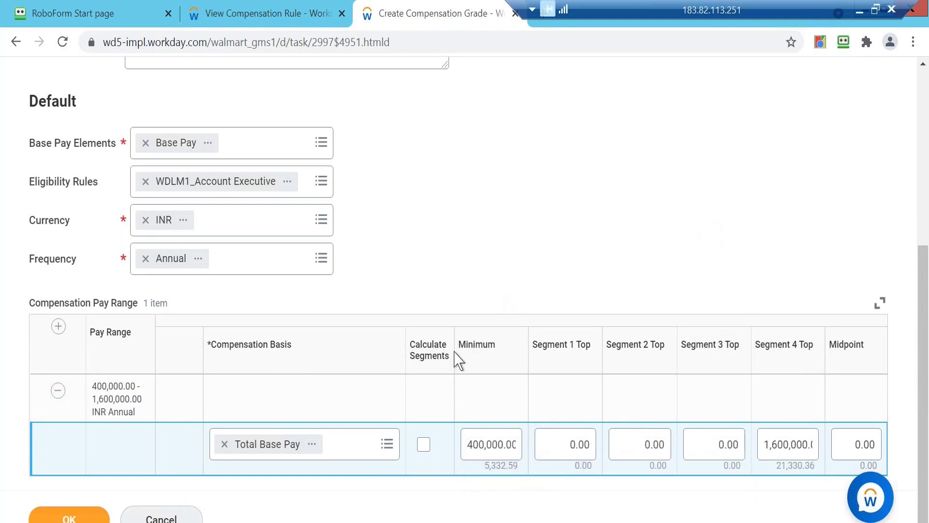
{"action": "left_click", "coordinate": [423, 447]}
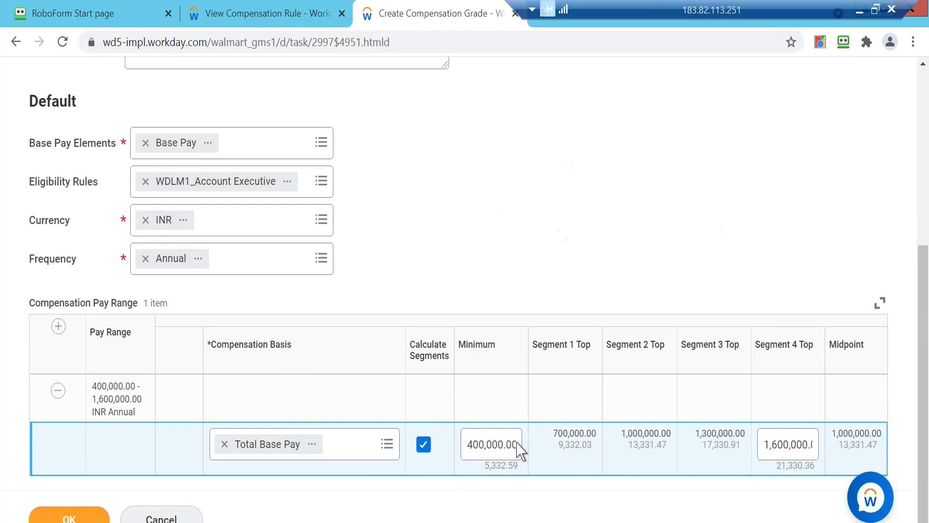
{"action": "mouse_move", "coordinate": [638, 437]}
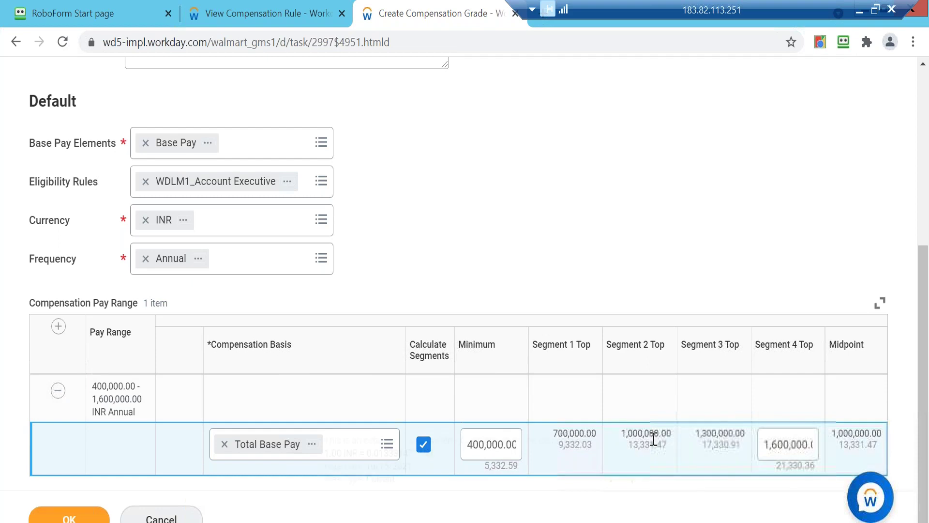
{"action": "mouse_move", "coordinate": [726, 445]}
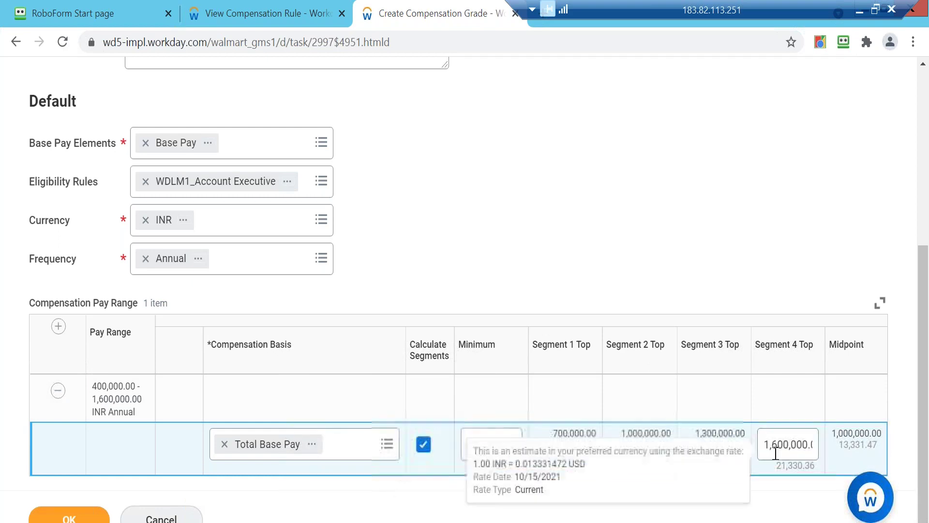
{"action": "double_click", "coordinate": [850, 439]}
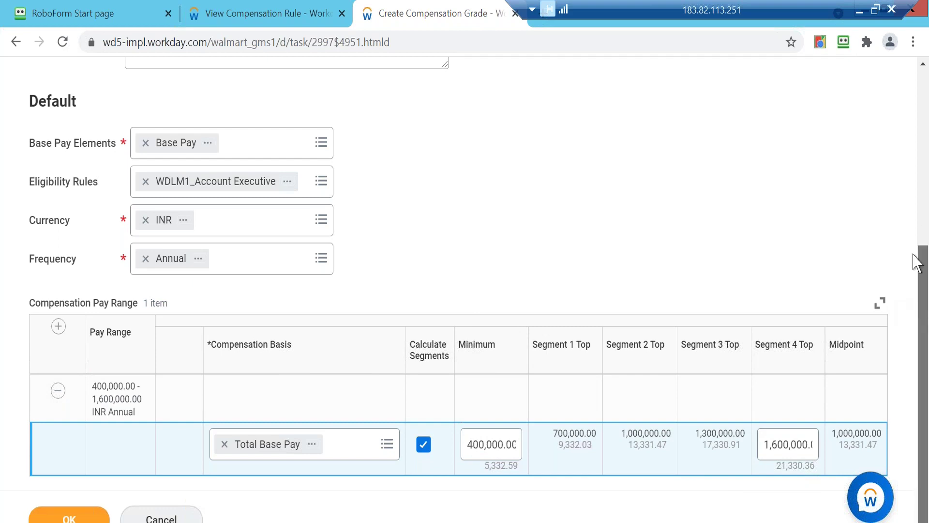
{"action": "scroll", "coordinate": [925, 175], "scroll_direction": "up", "scroll_amount": 1}
Duplicate the Create Compensation Grade browser tab
{"action": "left_click", "coordinate": [926, 146]}
{"action": "scroll", "coordinate": [920, 203], "scroll_direction": "down", "scroll_amount": 5}
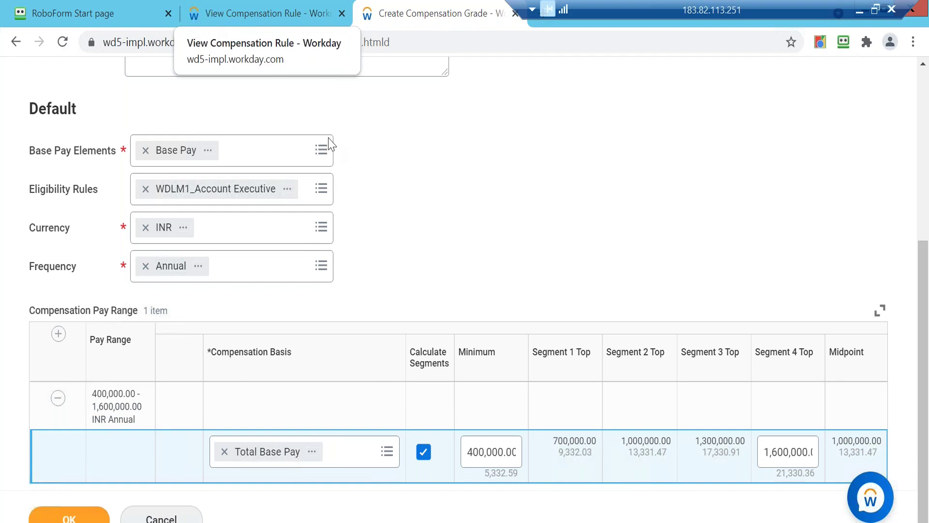
{"action": "right_click", "coordinate": [474, 15]}
{"action": "left_click", "coordinate": [504, 130]}
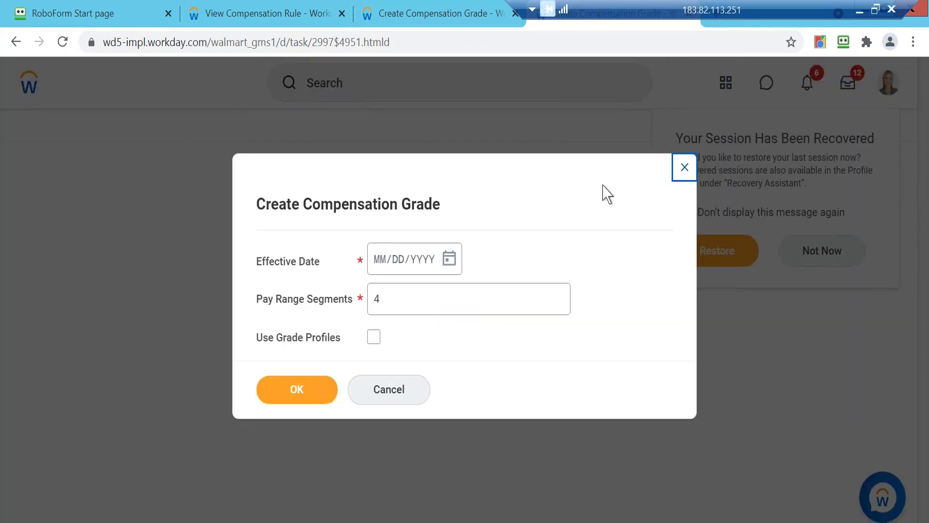
Close the leftover grade and job profile dialogs, decline session recovery, and cancel Create Job Profile
{"action": "left_click", "coordinate": [684, 168]}
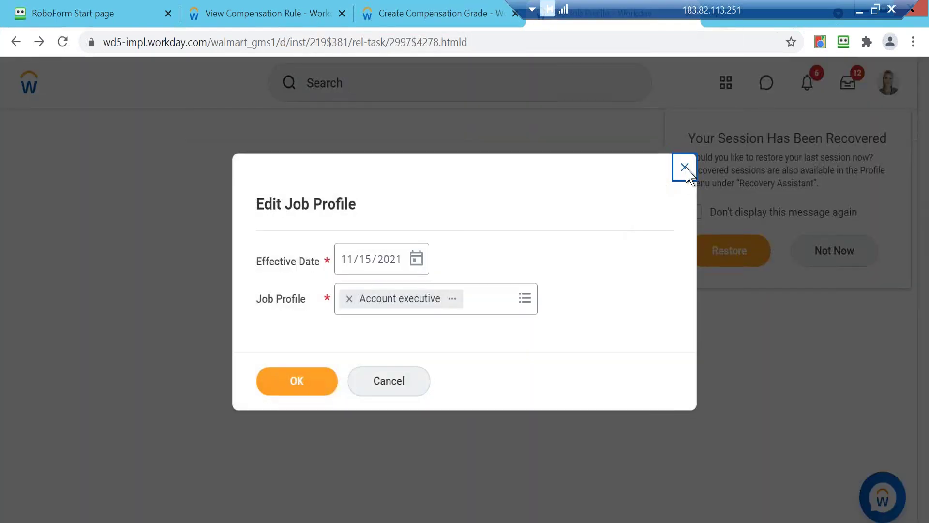
{"action": "left_click", "coordinate": [685, 167]}
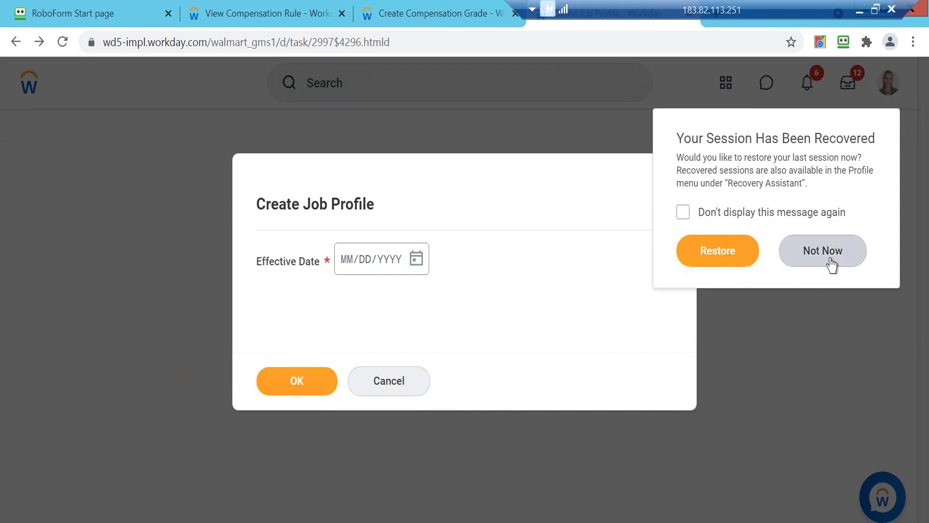
{"action": "left_click", "coordinate": [830, 262]}
{"action": "left_click", "coordinate": [392, 383]}
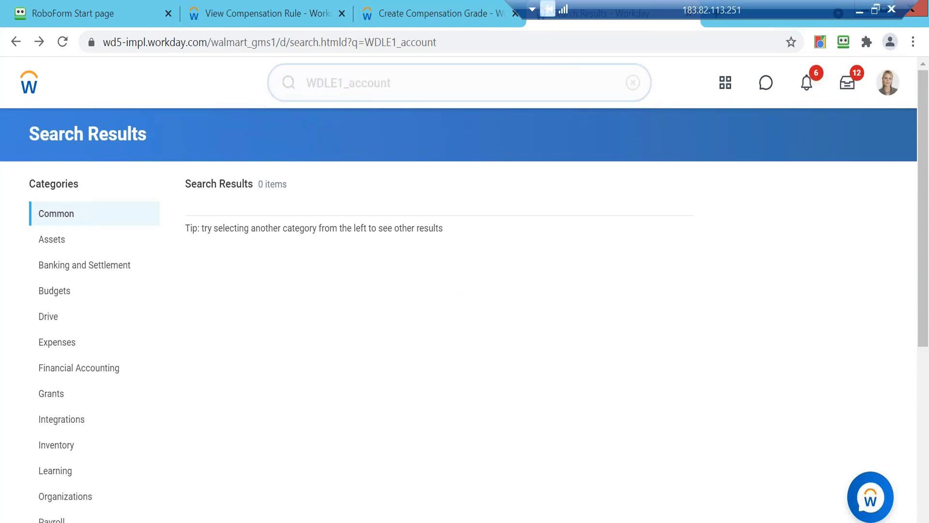
Correct the search term from WDLE1 to WDLM1 and show All of Workday results
{"action": "left_click", "coordinate": [430, 88]}
{"action": "left_click", "coordinate": [336, 88]}
{"action": "key", "text": "BackSpace"}
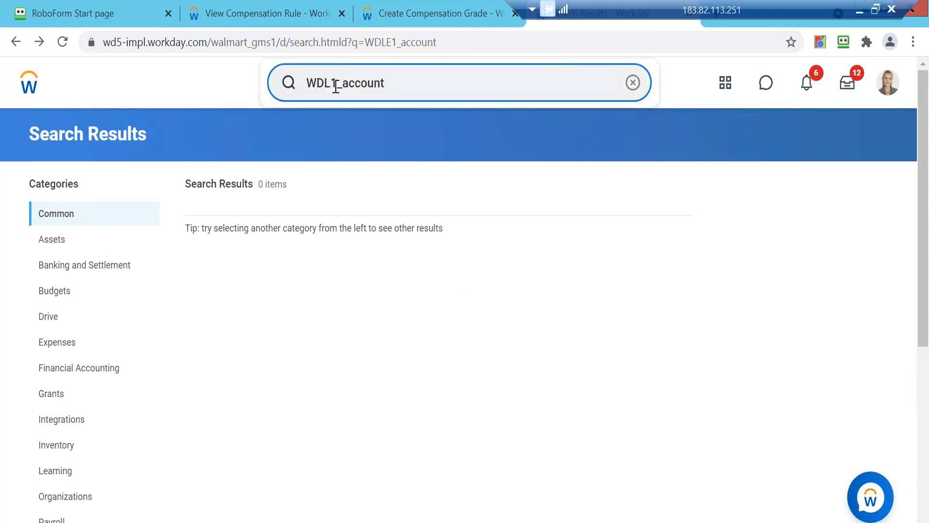
{"action": "type", "text": "M"}
{"action": "left_click", "coordinate": [414, 76]}
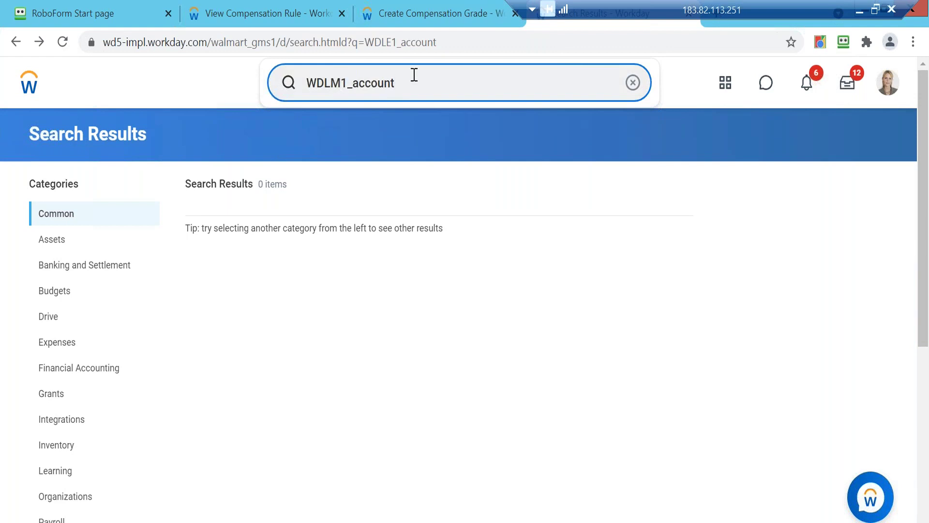
{"action": "left_click_drag", "start_coordinate": [923, 145], "coordinate": [924, 368]}
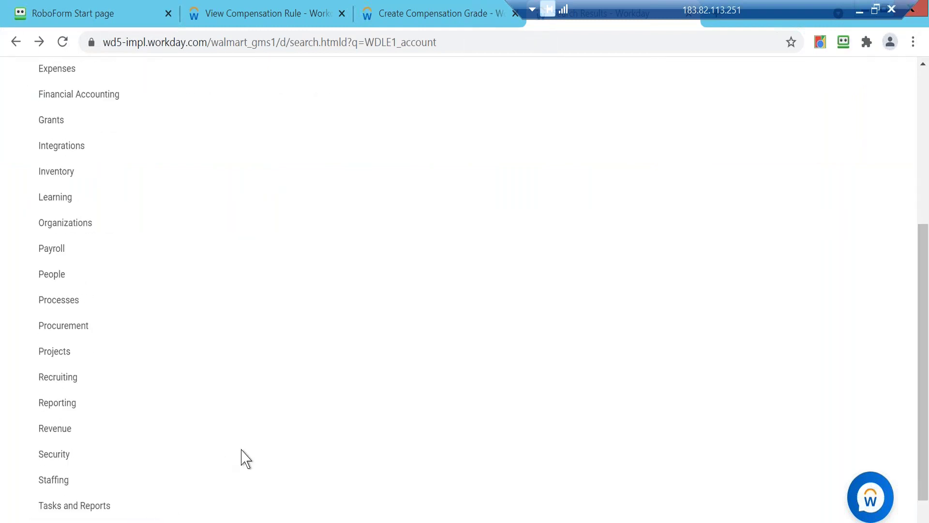
{"action": "scroll", "coordinate": [242, 450], "scroll_direction": "down", "scroll_amount": 1}
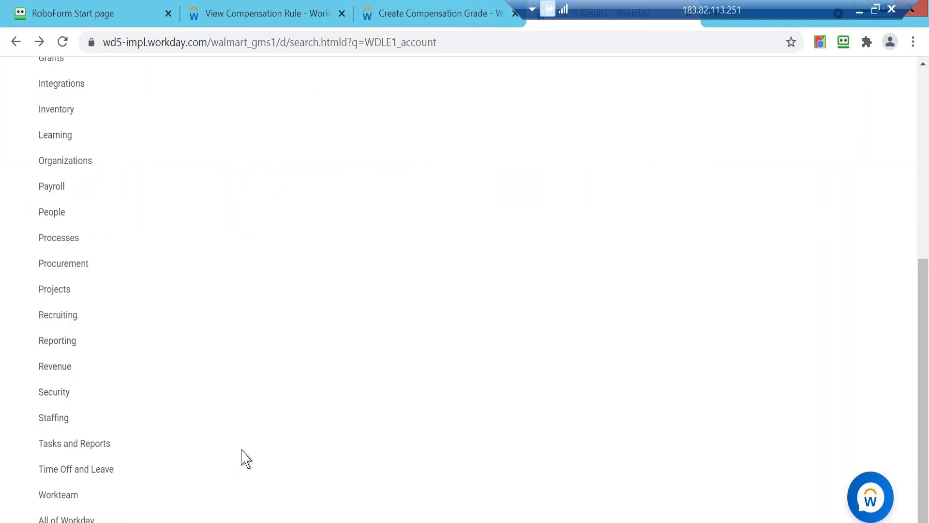
{"action": "left_click", "coordinate": [92, 518]}
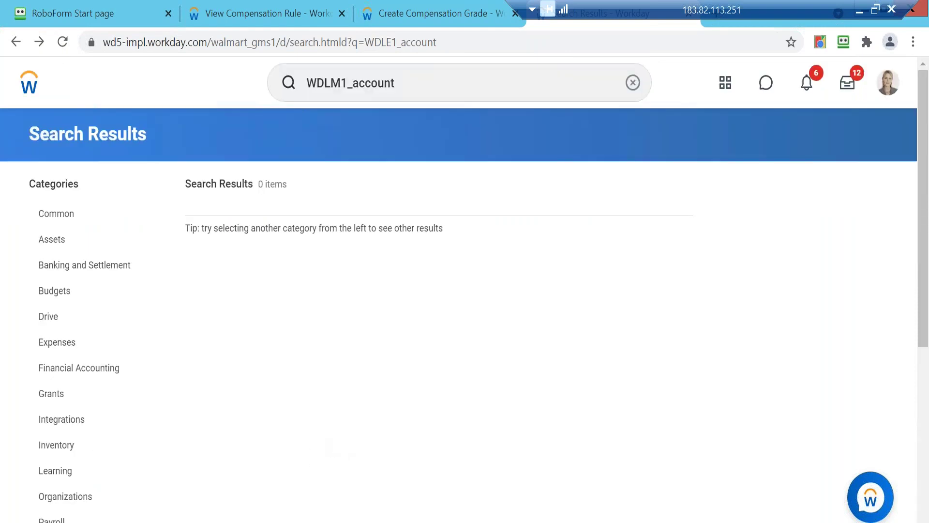
Trim the search term to WDLM1_ to list the Account executive profile and condition rule
{"action": "left_click", "coordinate": [421, 83]}
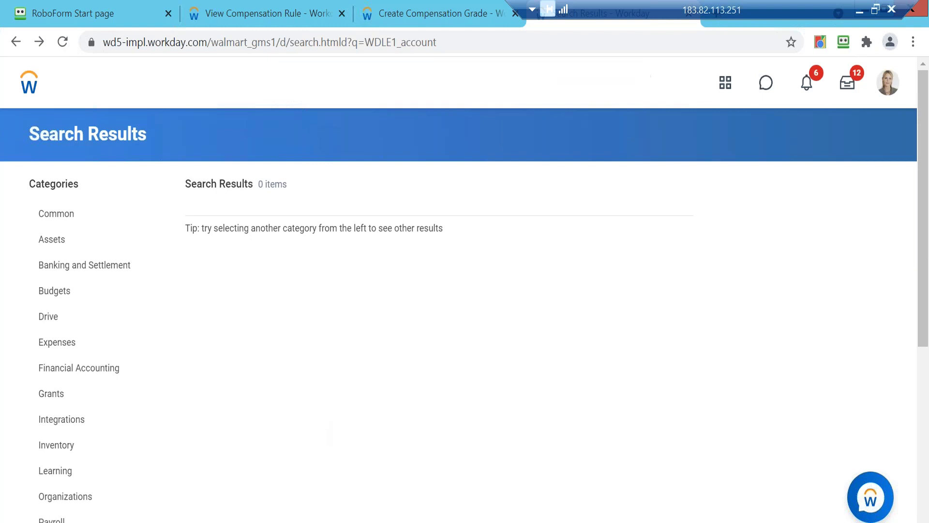
{"action": "key", "text": "BackSpace"}
{"action": "key", "text": "BackSpace"}
{"action": "key", "text": "BackSpace"}
{"action": "key", "text": "BackSpace"}
{"action": "key", "text": "BackSpace"}
{"action": "key", "text": "BackSpace"}
{"action": "key", "text": "BackSpace"}
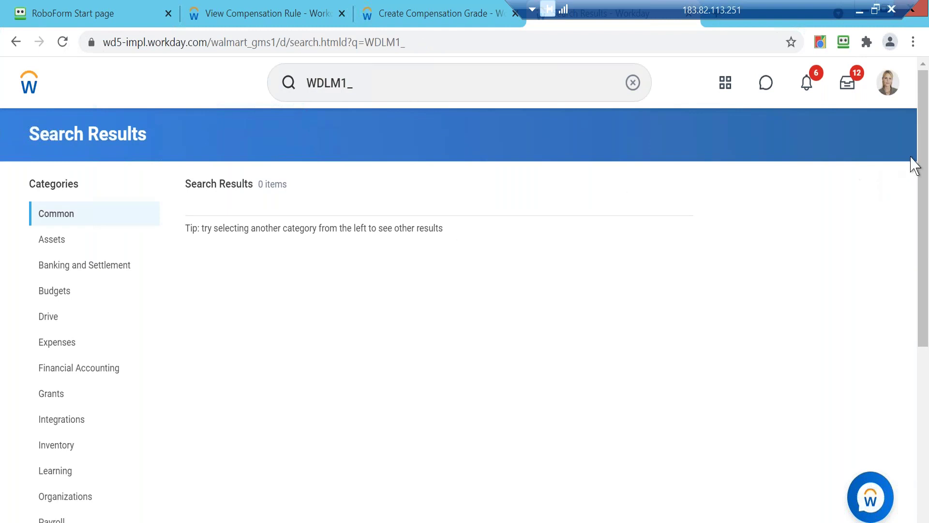
{"action": "scroll", "coordinate": [914, 271], "scroll_direction": "down", "scroll_amount": 7}
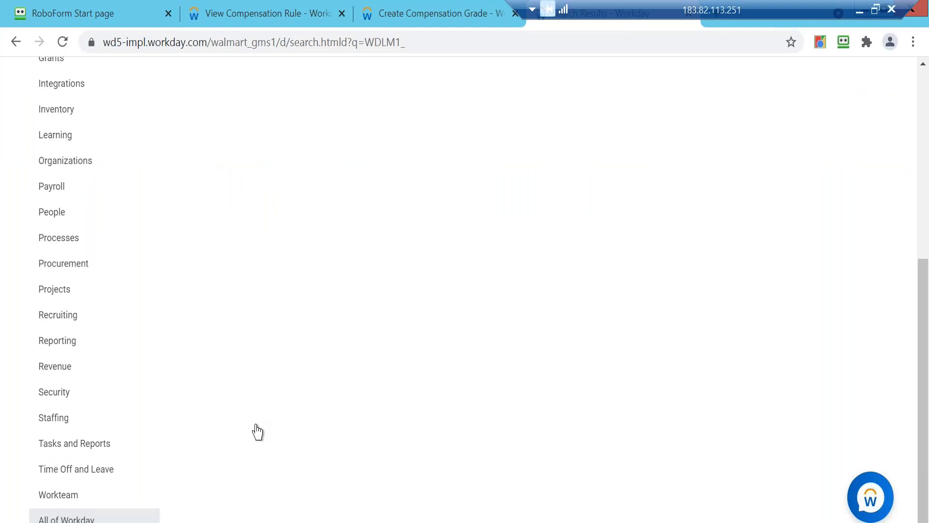
{"action": "scroll", "coordinate": [913, 154], "scroll_direction": "up", "scroll_amount": 7}
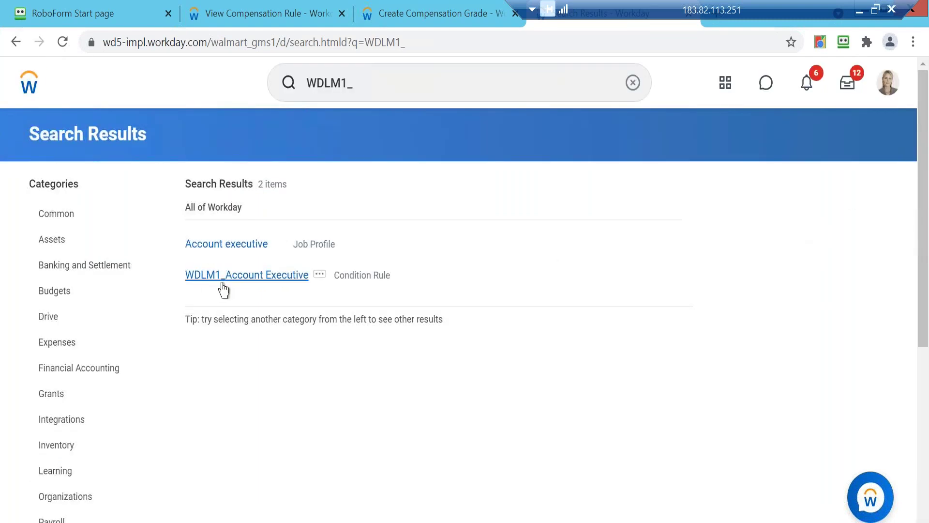
Open the Account executive job profile's Compensation details, noting the empty Compensation Grade
{"action": "left_click", "coordinate": [218, 250]}
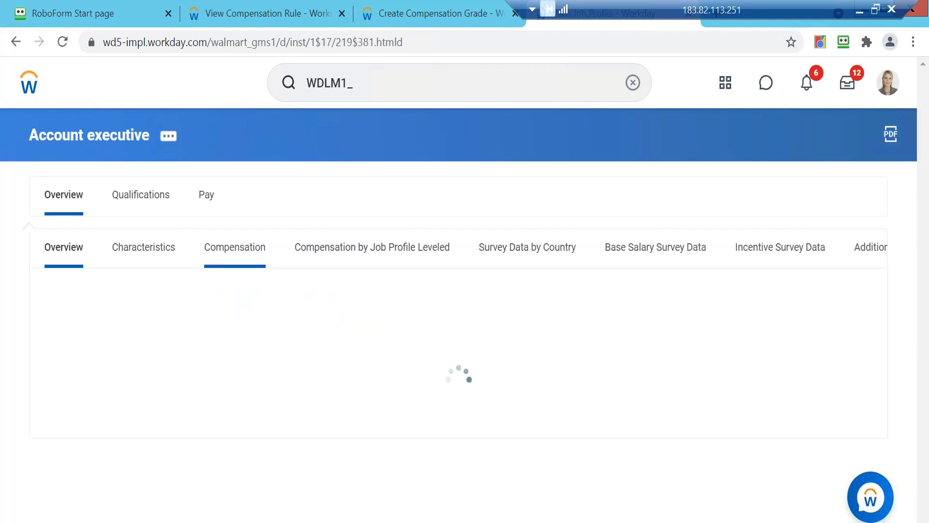
{"action": "left_click", "coordinate": [221, 257]}
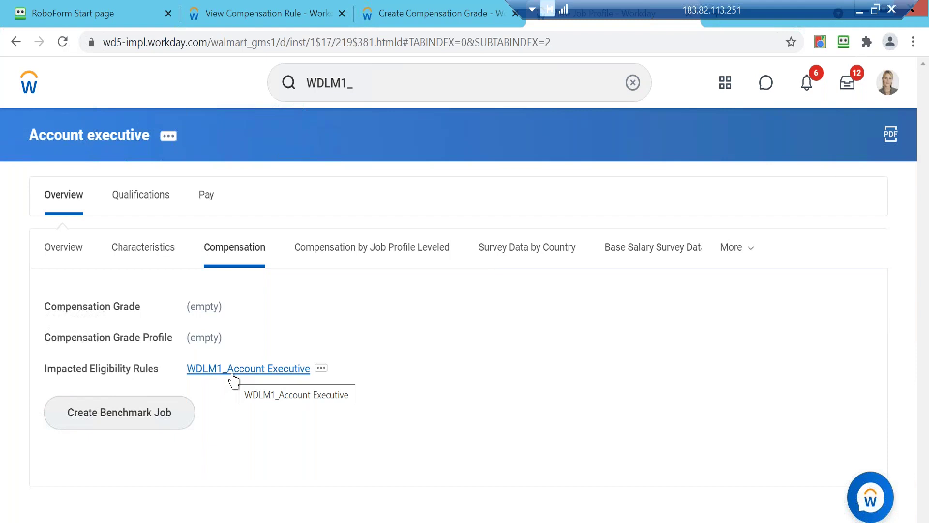
{"action": "left_click", "coordinate": [245, 11]}
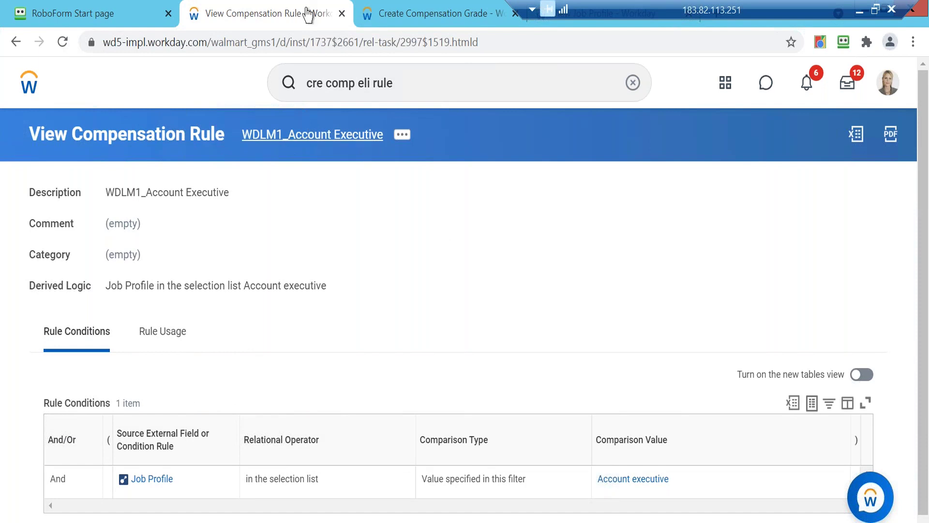
{"action": "left_click", "coordinate": [571, 19]}
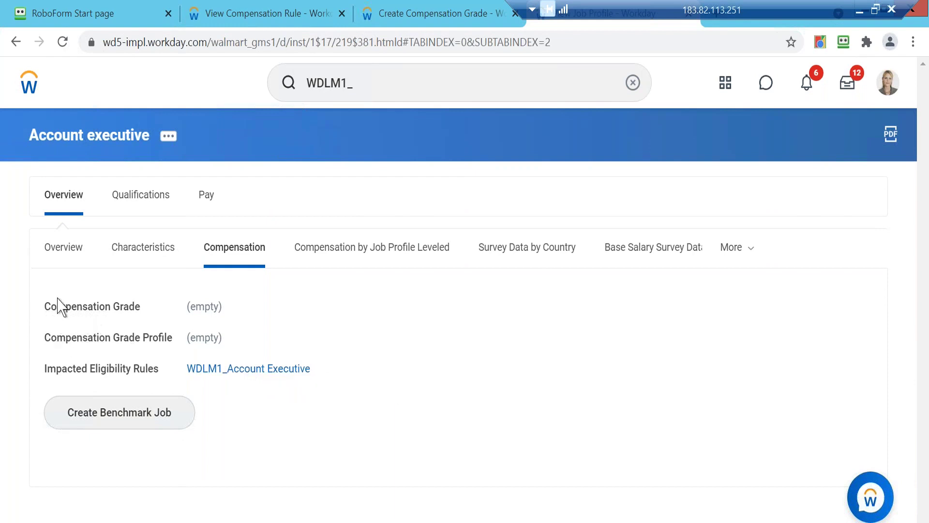
{"action": "left_click_drag", "start_coordinate": [51, 313], "coordinate": [204, 322]}
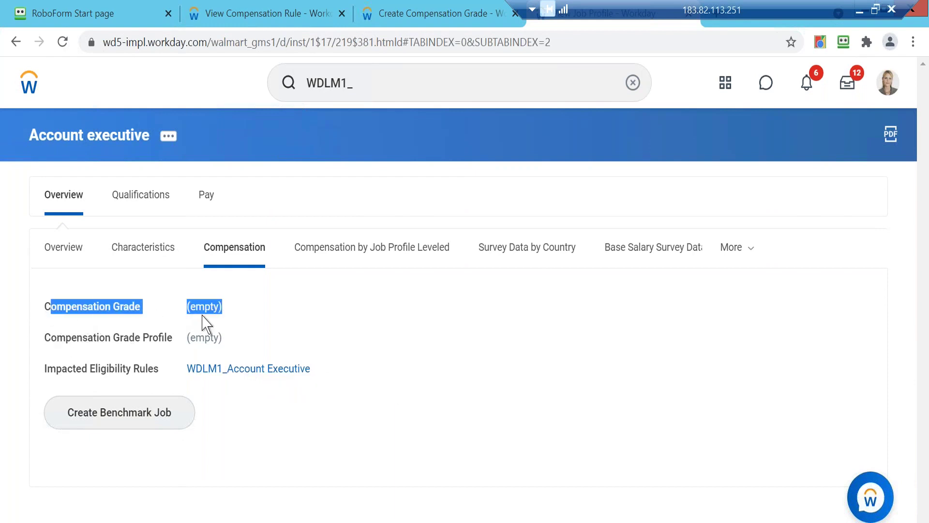
Choose Job Profile > Edit from the profile's related actions
{"action": "left_click", "coordinate": [169, 138]}
{"action": "mouse_move", "coordinate": [229, 249]}
{"action": "mouse_move", "coordinate": [223, 205]}
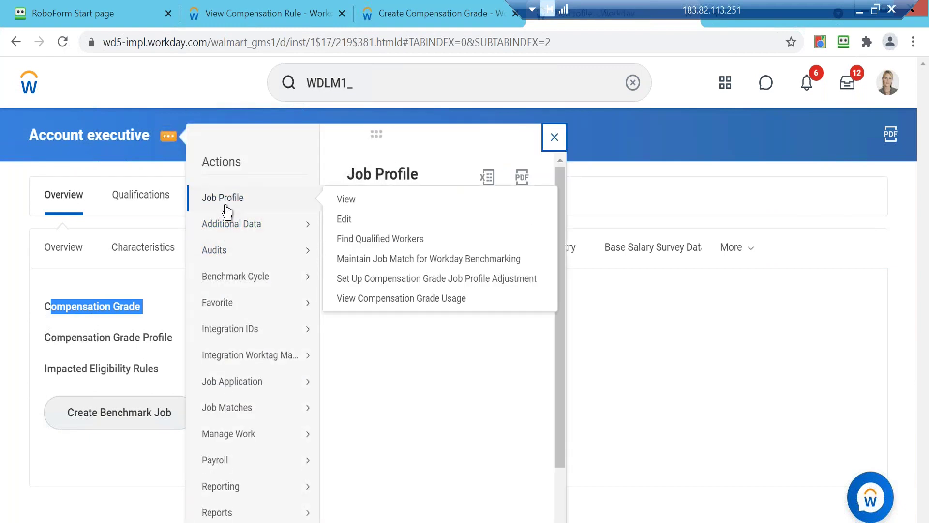
{"action": "left_click", "coordinate": [344, 219]}
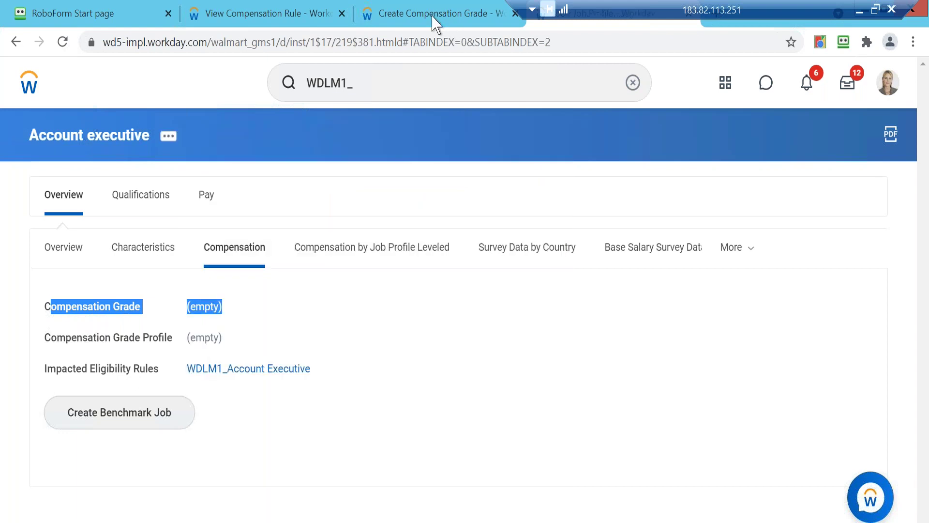
Submit the WDLM1_Account Executive grade, review its 400,000–1,600,000 INR range, and return to Edit Job Profile
{"action": "left_click", "coordinate": [434, 15]}
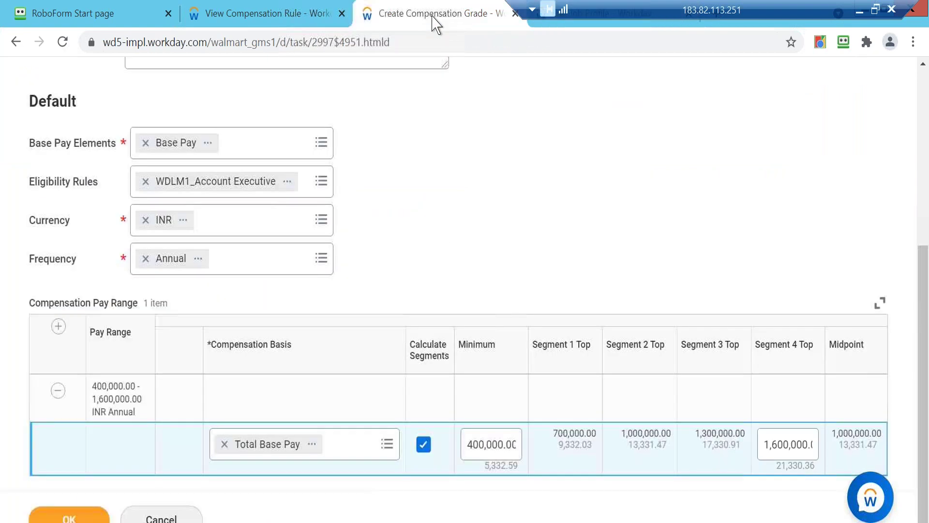
{"action": "left_click", "coordinate": [65, 515]}
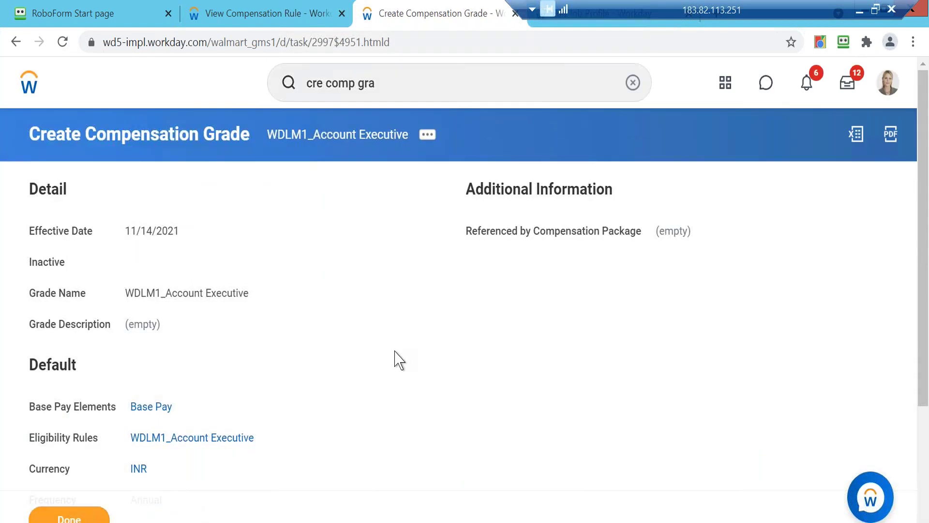
{"action": "scroll", "coordinate": [395, 360], "scroll_direction": "down", "scroll_amount": 2}
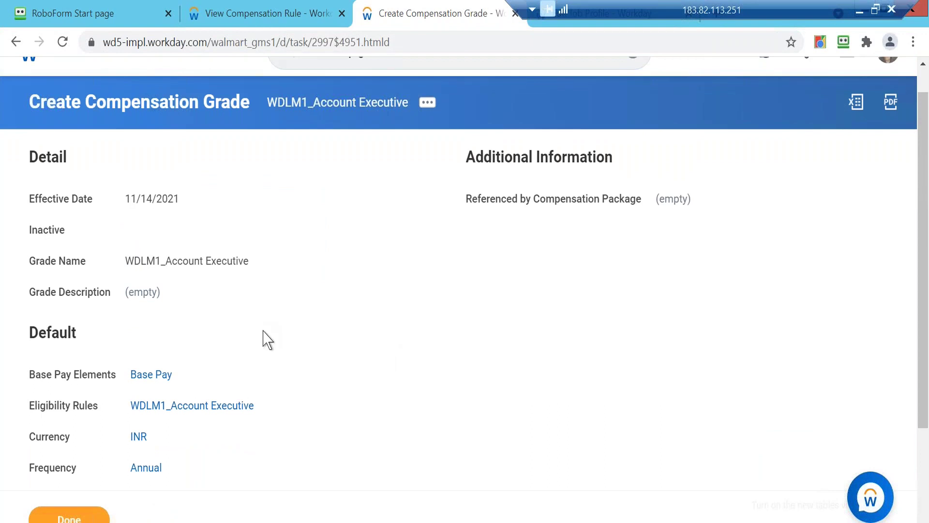
{"action": "scroll", "coordinate": [265, 338], "scroll_direction": "down", "scroll_amount": 5}
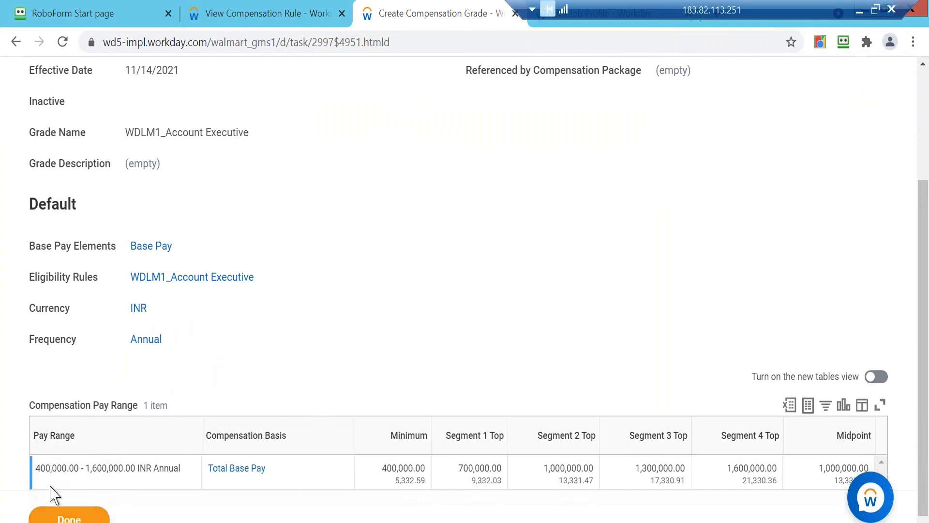
{"action": "left_click_drag", "start_coordinate": [36, 466], "coordinate": [148, 487]}
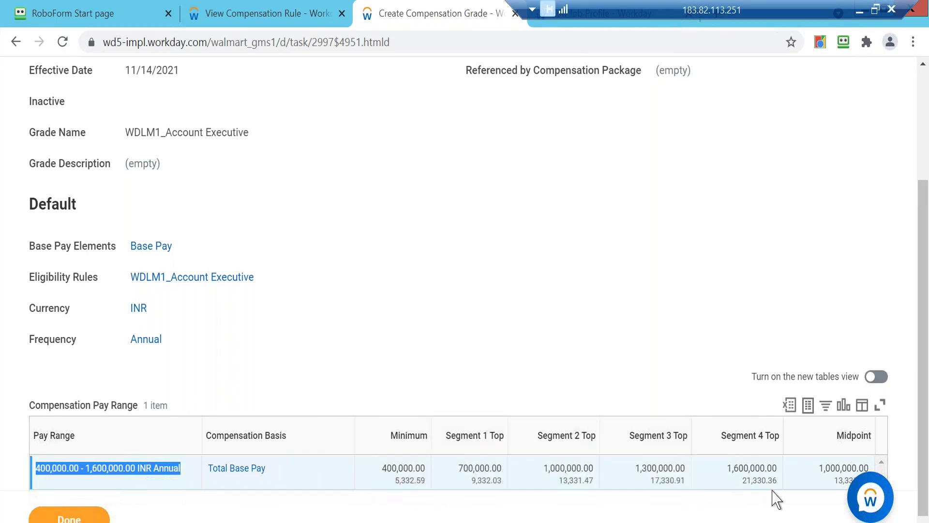
{"action": "left_click", "coordinate": [448, 261]}
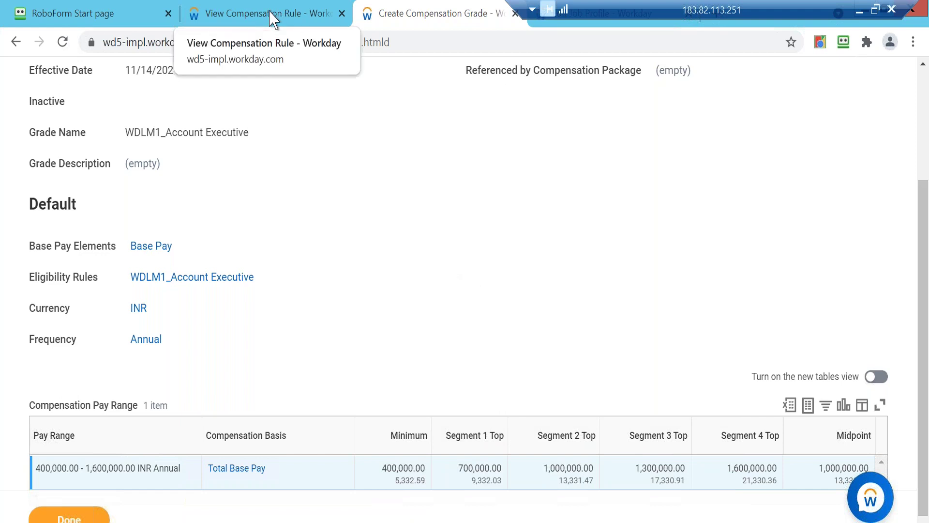
{"action": "left_click", "coordinate": [571, 21]}
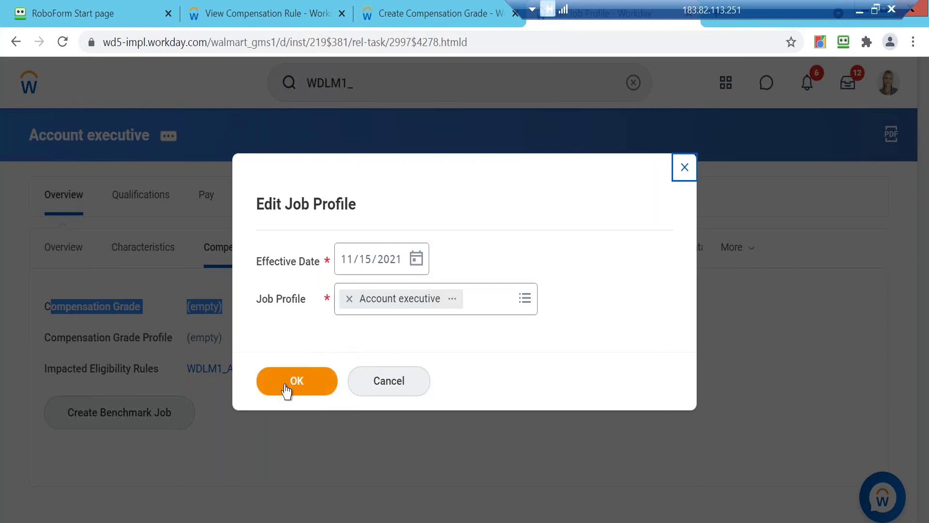
Confirm the profile edit and pick WDLM1_Account Executive as the Compensation Grade
{"action": "left_click", "coordinate": [286, 387]}
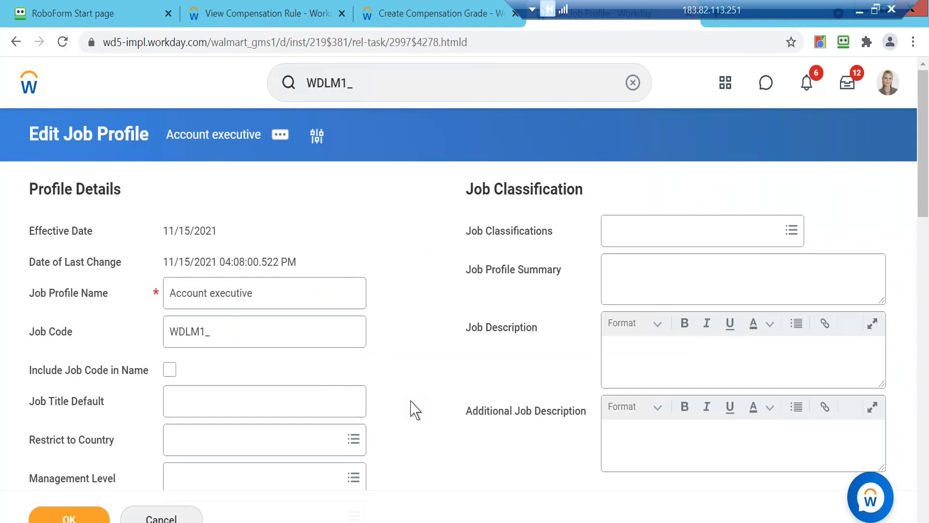
{"action": "scroll", "coordinate": [414, 410], "scroll_direction": "down", "scroll_amount": 6}
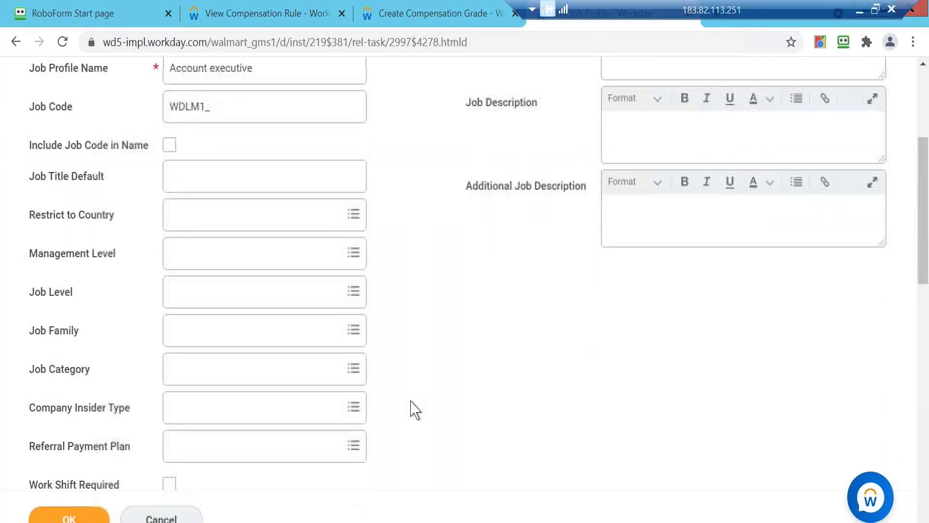
{"action": "scroll", "coordinate": [415, 410], "scroll_direction": "down", "scroll_amount": 8}
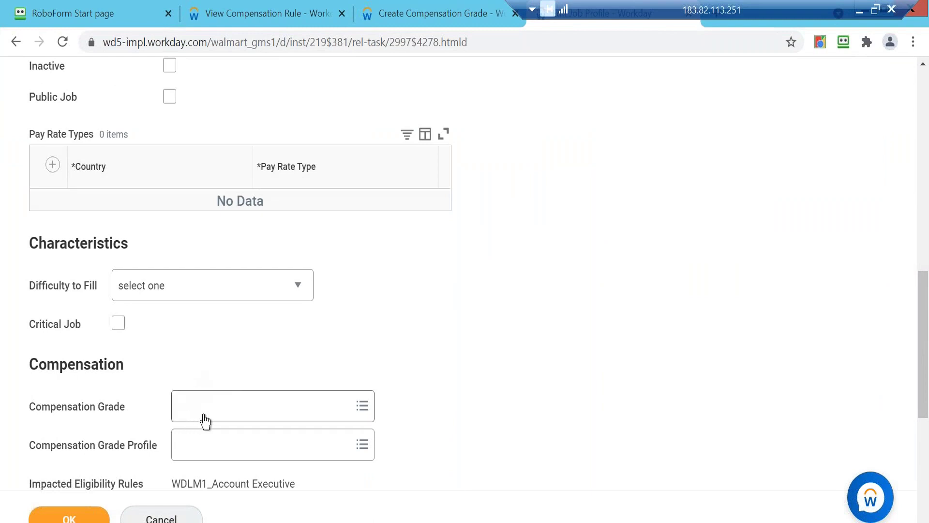
{"action": "left_click", "coordinate": [204, 417]}
{"action": "type", "text": "WDL_"}
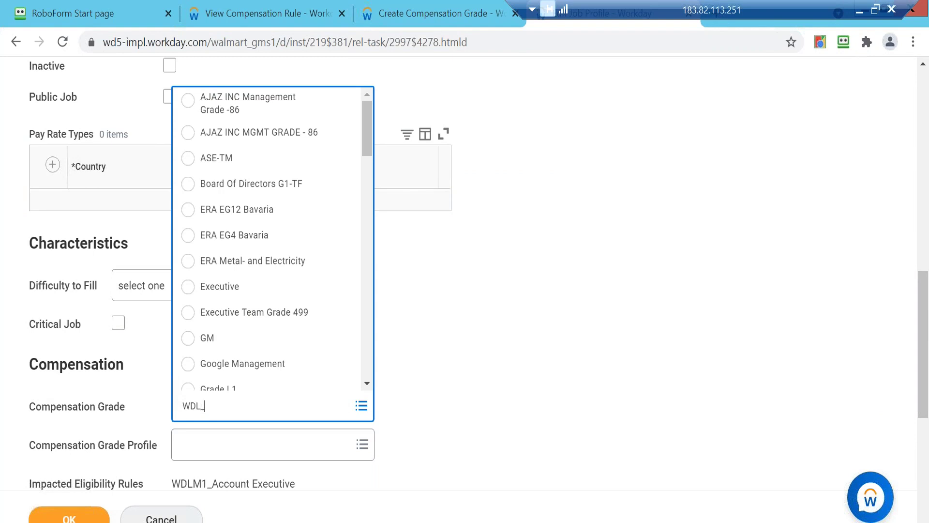
{"action": "key", "text": "Return"}
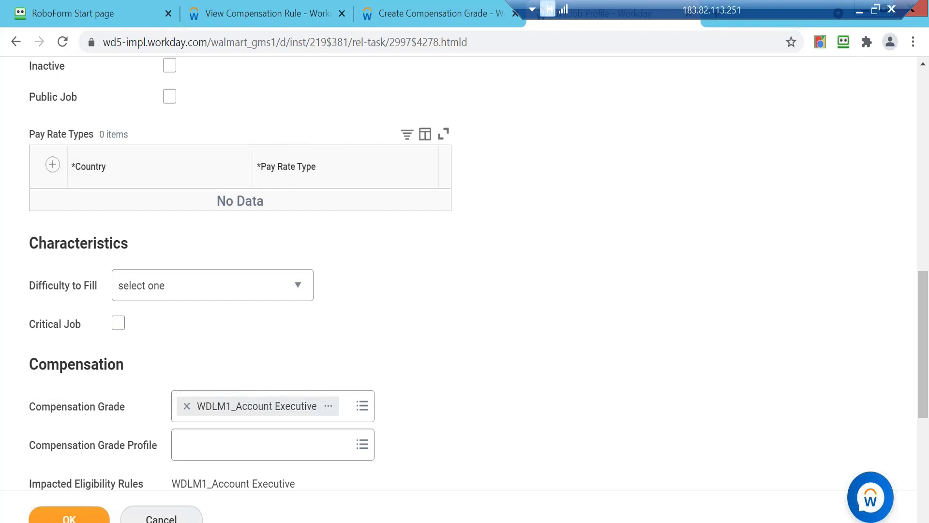
Glance at the compensation rule and grade pages, then save the Account executive job profile
{"action": "left_click", "coordinate": [263, 6]}
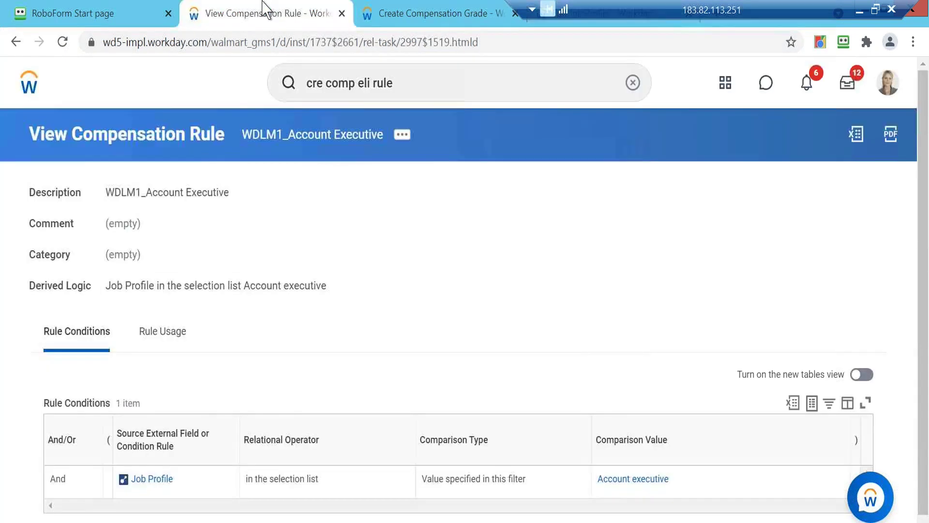
{"action": "left_click", "coordinate": [429, 11]}
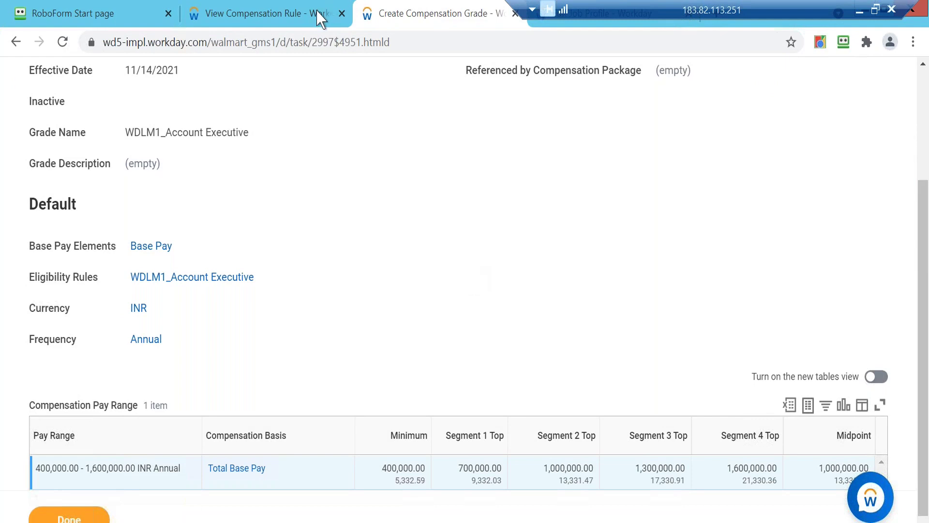
{"action": "left_click", "coordinate": [562, 24]}
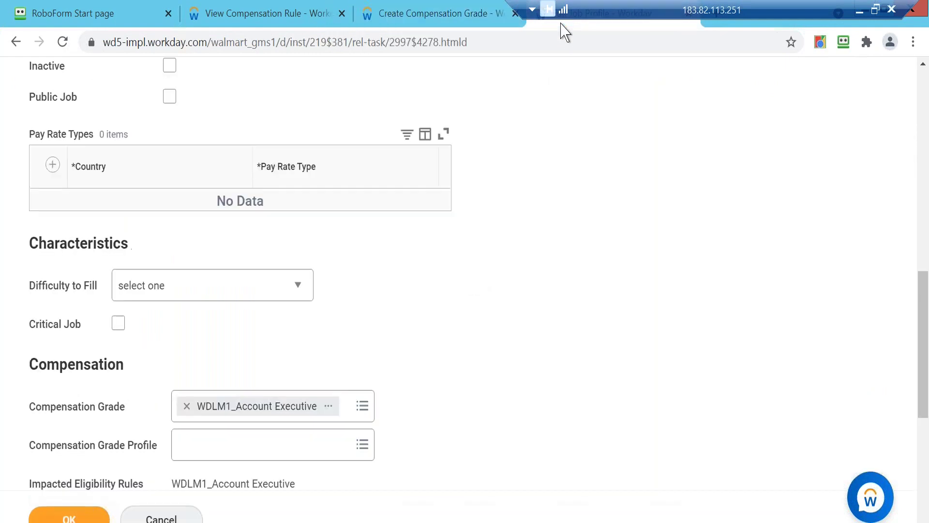
{"action": "left_click", "coordinate": [98, 516]}
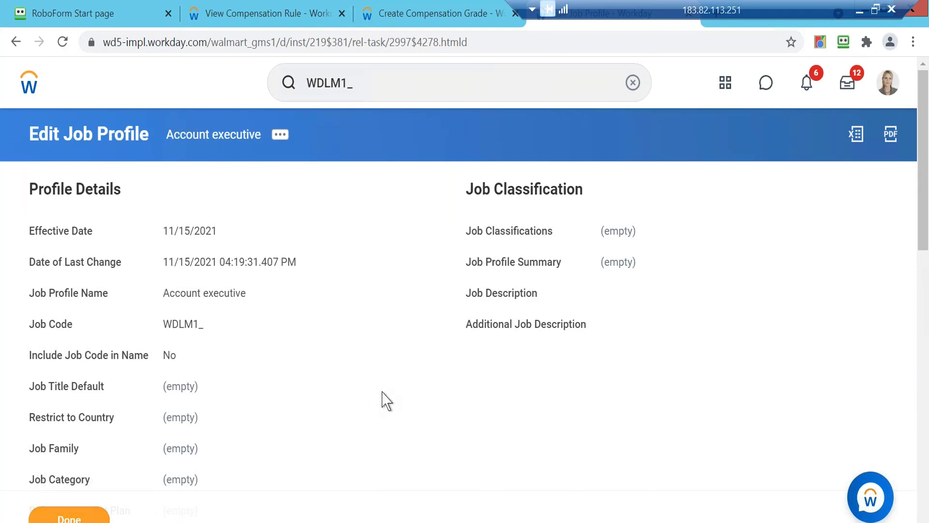
Scroll through the saved profile to check its WDLM1_Account Executive compensation grade
{"action": "scroll", "coordinate": [386, 401], "scroll_direction": "down", "scroll_amount": 10}
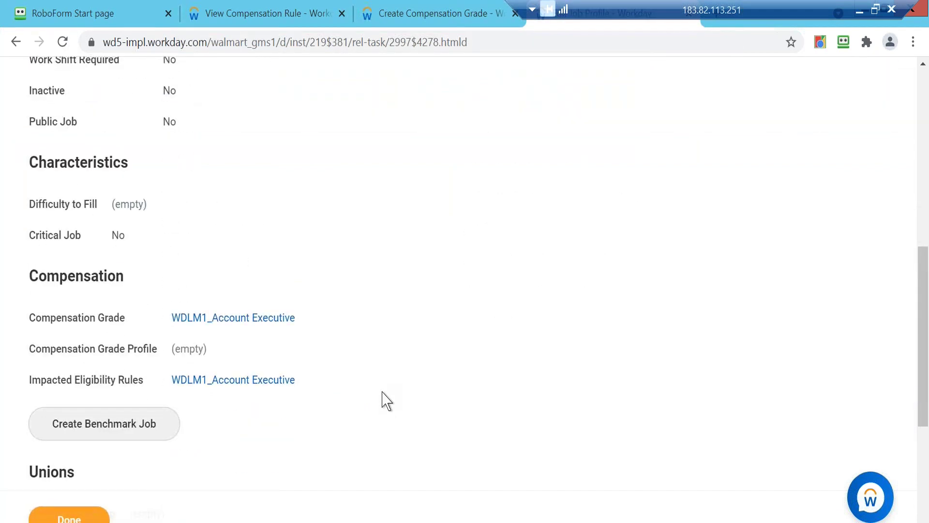
{"action": "scroll", "coordinate": [386, 401], "scroll_direction": "up", "scroll_amount": 10}
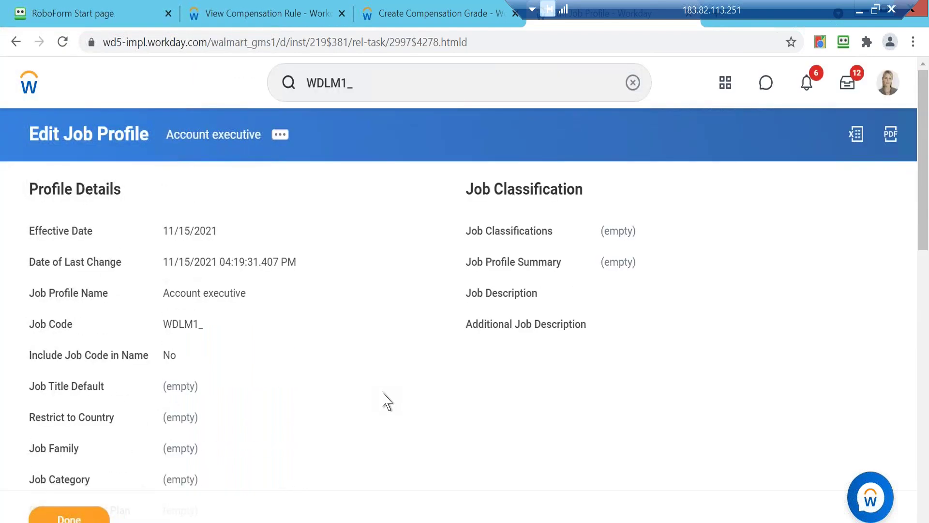
{"action": "scroll", "coordinate": [385, 400], "scroll_direction": "down", "scroll_amount": 10}
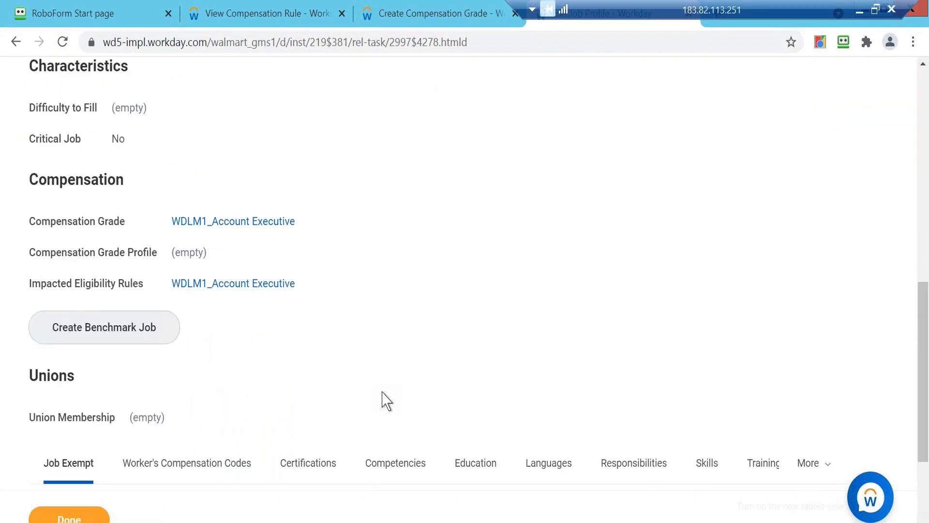
{"action": "scroll", "coordinate": [386, 401], "scroll_direction": "up", "scroll_amount": 10}
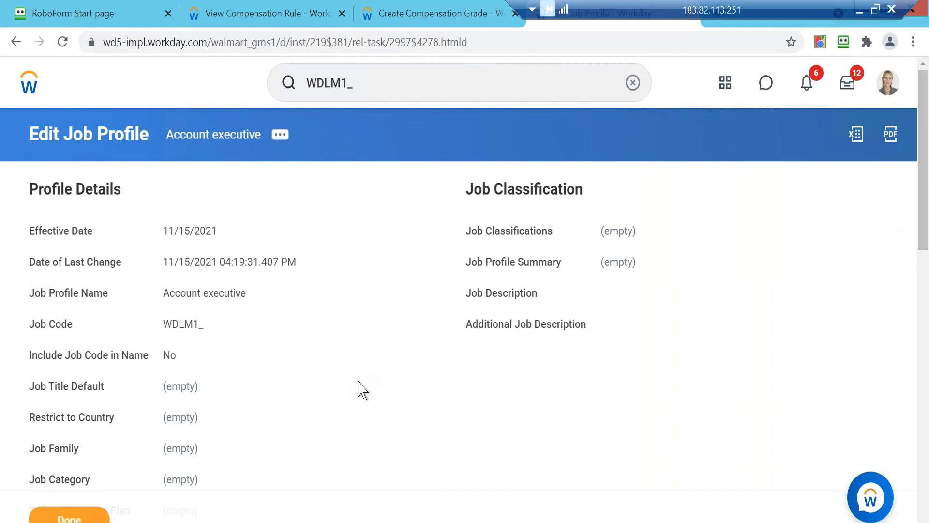
{"action": "scroll", "coordinate": [362, 390], "scroll_direction": "down", "scroll_amount": 8}
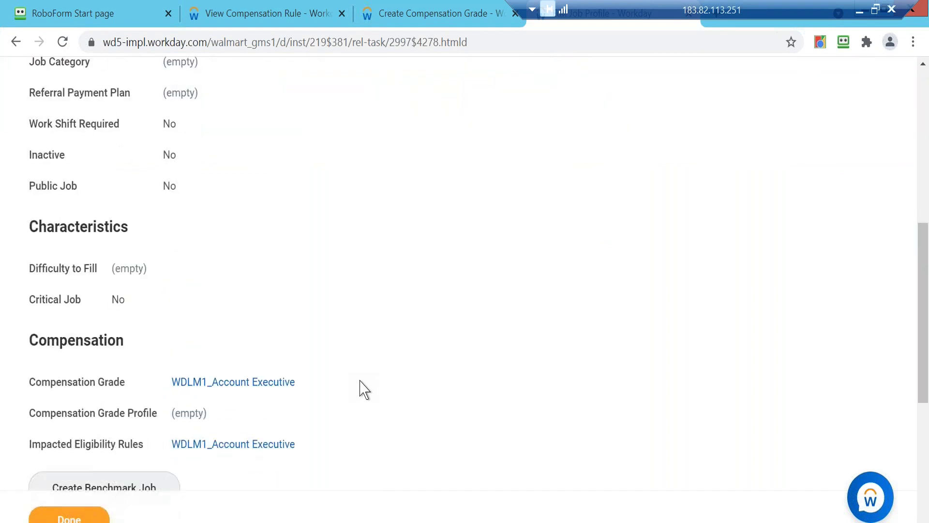
{"action": "scroll", "coordinate": [364, 390], "scroll_direction": "down", "scroll_amount": 2}
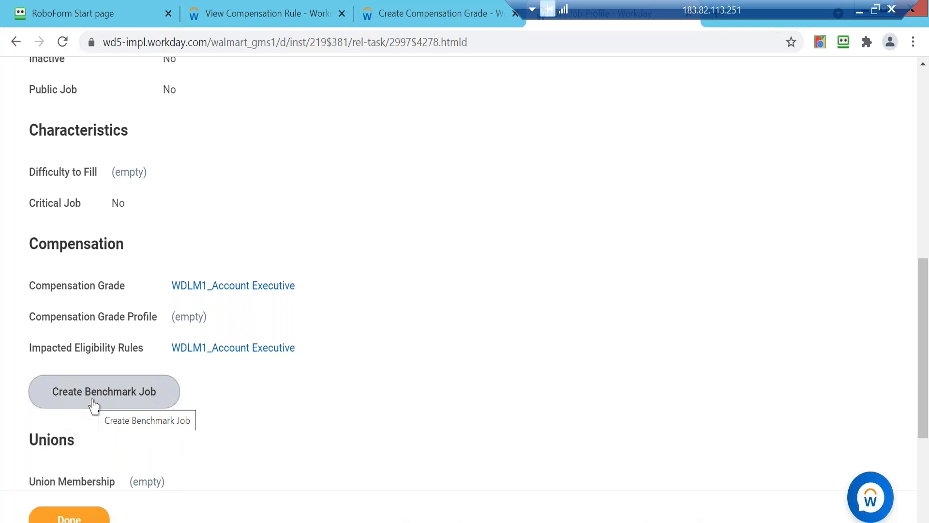
Open Create Benchmark Job from the profile and review the preset 10th–90th percentiles
{"action": "right_click", "coordinate": [93, 405]}
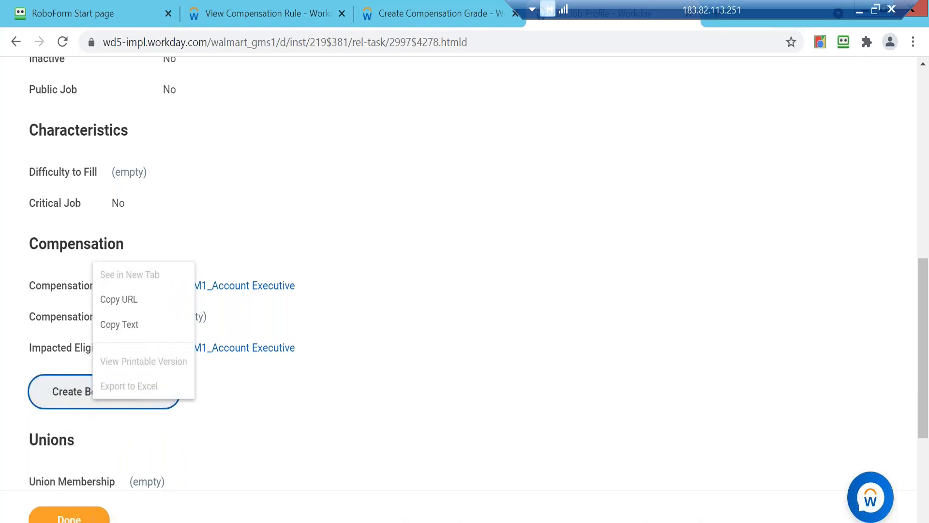
{"action": "left_click", "coordinate": [70, 406]}
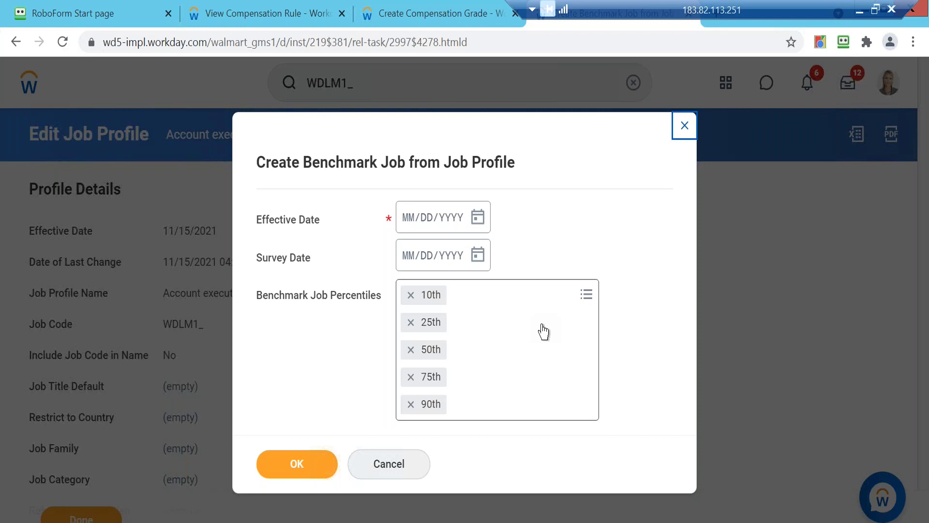
{"action": "left_click", "coordinate": [586, 295]}
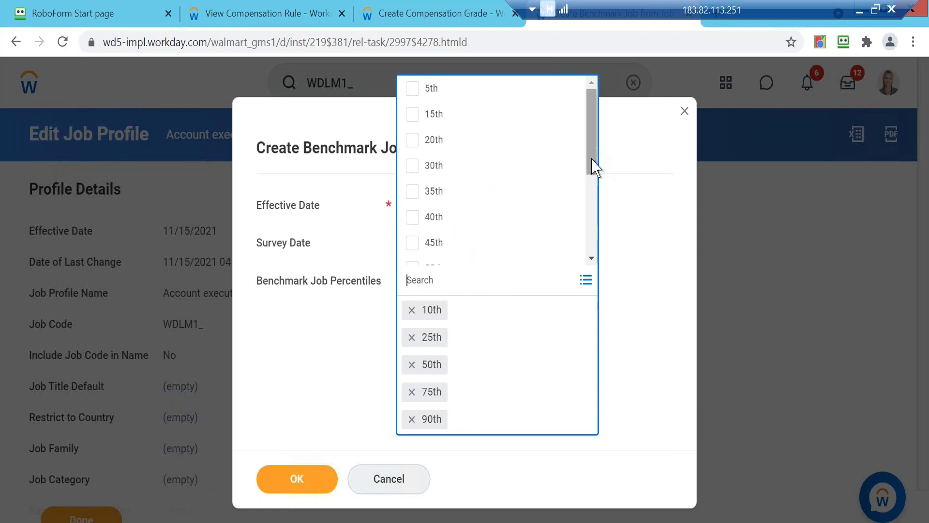
{"action": "left_click_drag", "start_coordinate": [591, 167], "coordinate": [575, 60]}
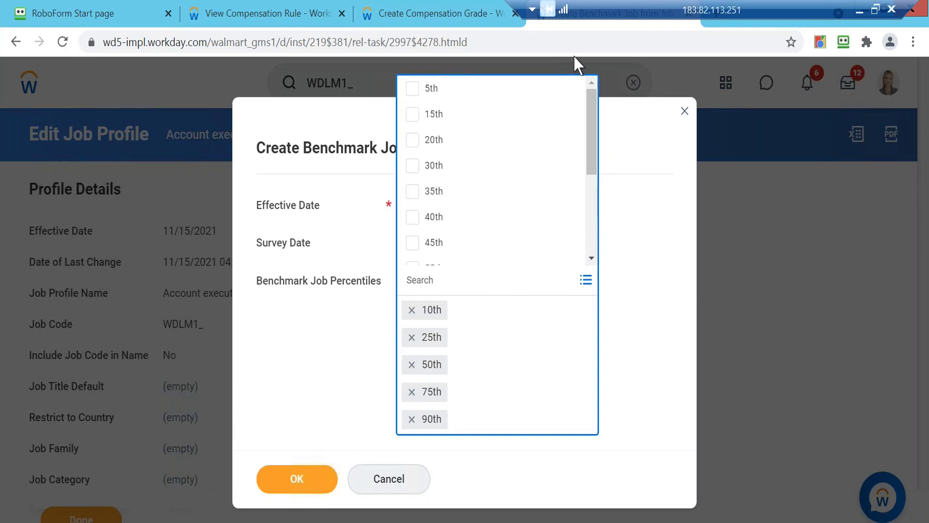
{"action": "left_click", "coordinate": [673, 211]}
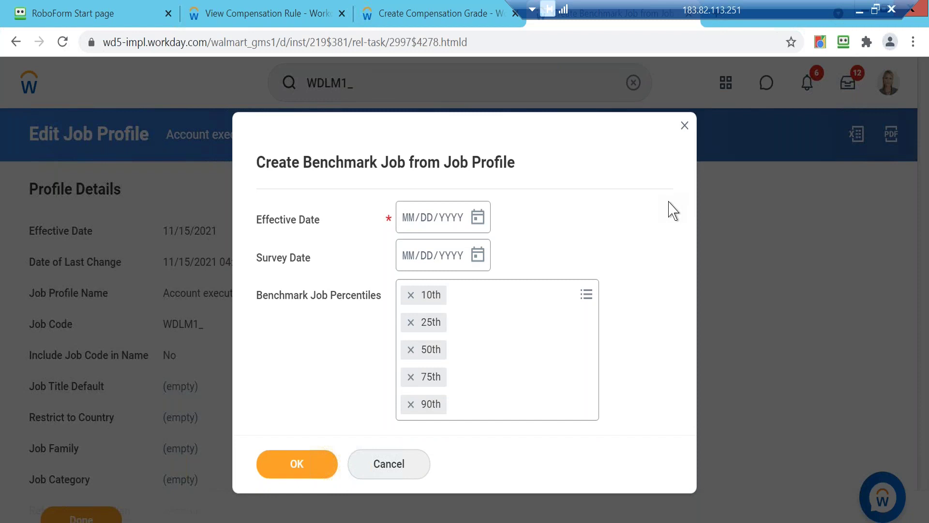
Cancel the Create Benchmark Job from Job Profile form
{"action": "left_click", "coordinate": [367, 473]}
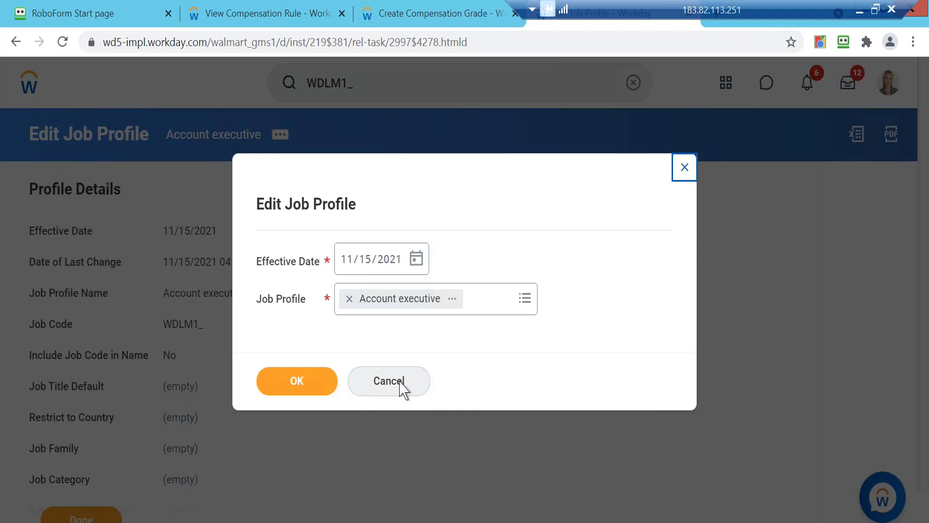
Dismiss the edit prompt and open the Account executive profile's Characteristics details
{"action": "left_click", "coordinate": [382, 378]}
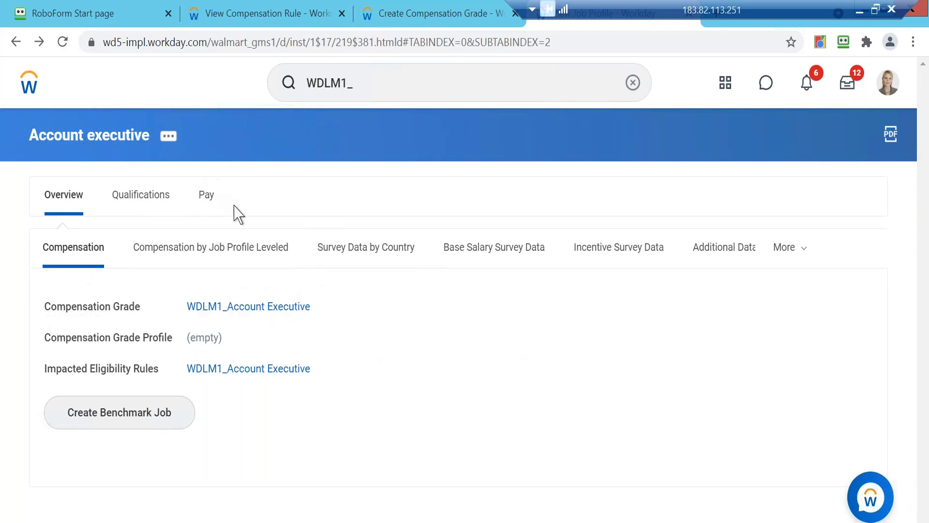
{"action": "left_click", "coordinate": [104, 139]}
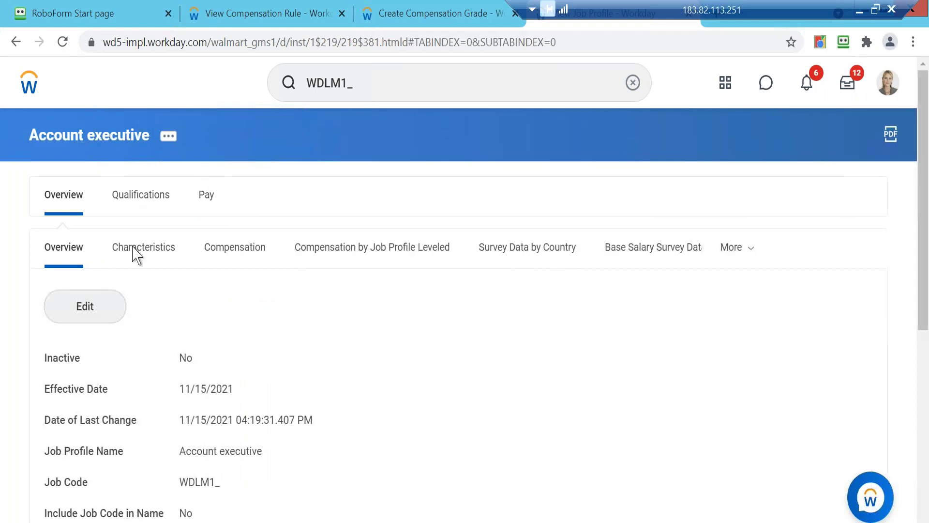
{"action": "left_click", "coordinate": [164, 260]}
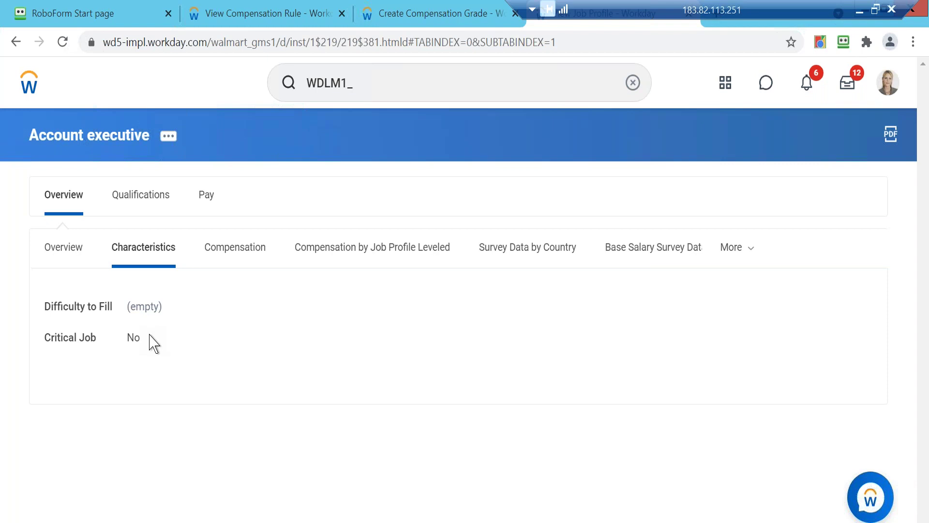
Start Edit Job Profile for Account executive and expand the Difficulty to Fill dropdown
{"action": "left_click", "coordinate": [171, 138]}
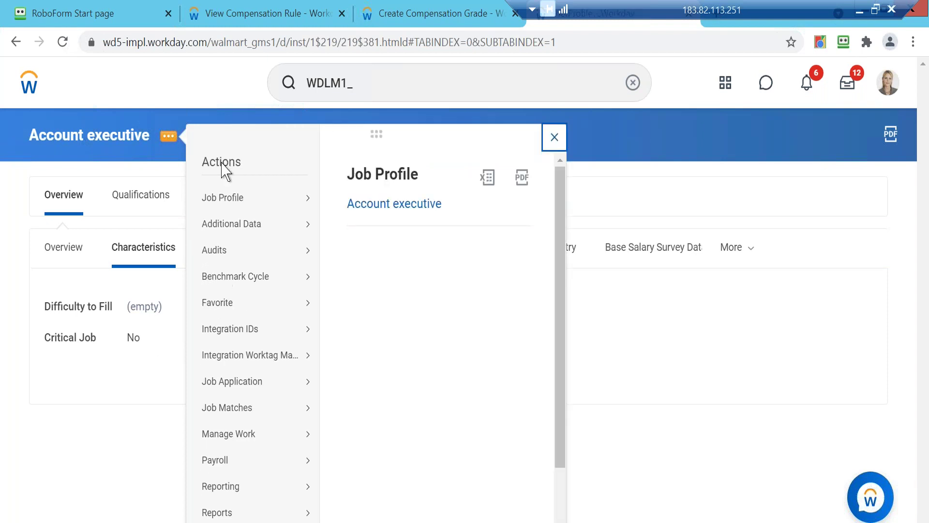
{"action": "mouse_move", "coordinate": [246, 198]}
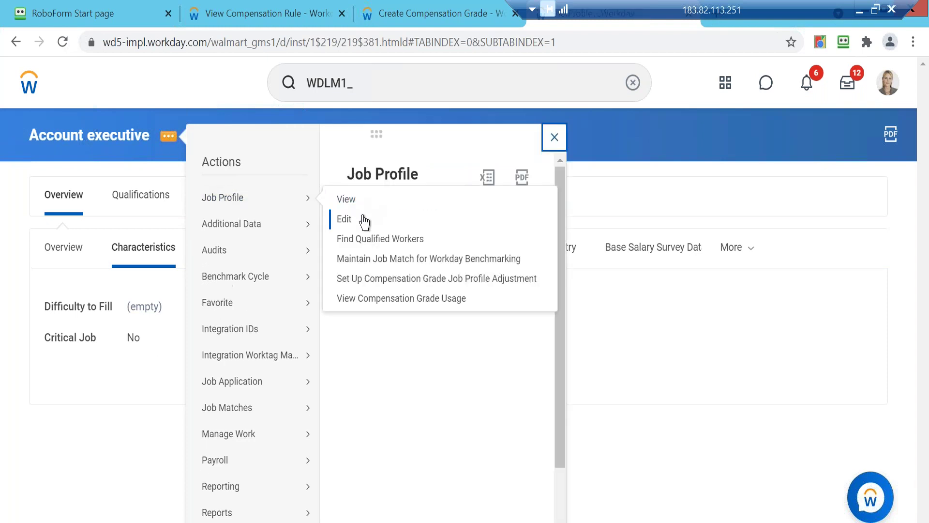
{"action": "left_click", "coordinate": [341, 220]}
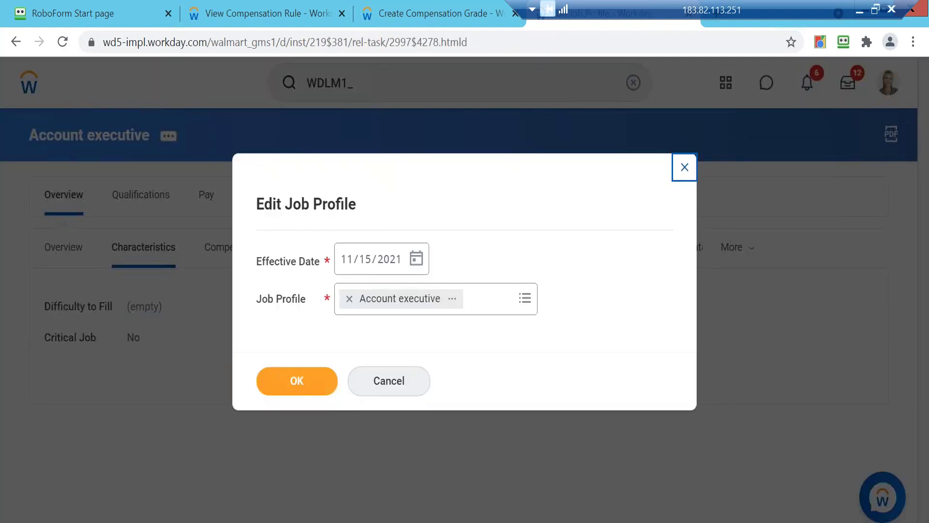
{"action": "left_click", "coordinate": [300, 393]}
{"action": "left_click", "coordinate": [301, 393]}
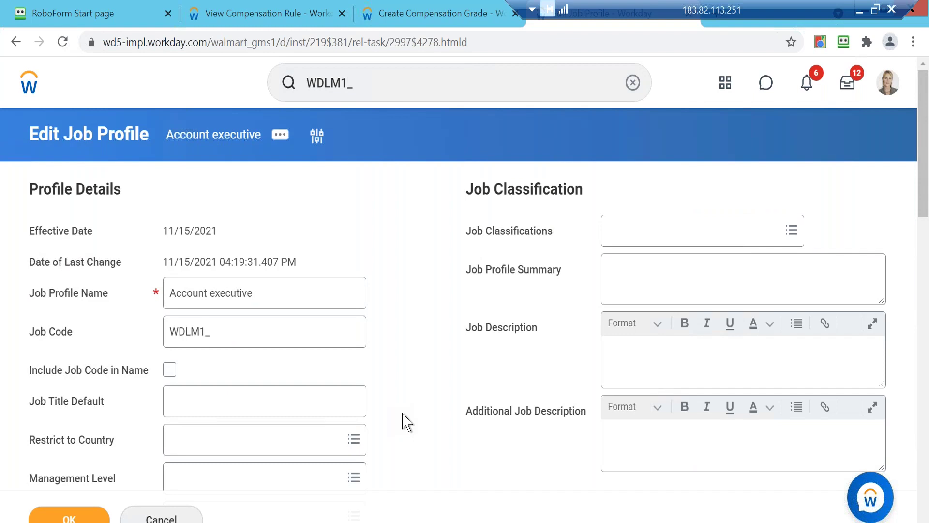
{"action": "scroll", "coordinate": [406, 421], "scroll_direction": "down", "scroll_amount": 15}
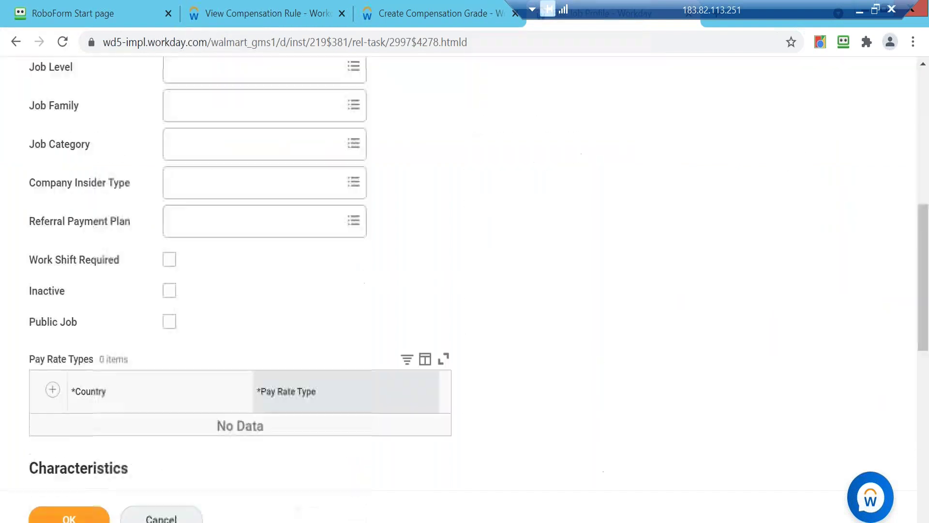
{"action": "scroll", "coordinate": [283, 263], "scroll_direction": "up", "scroll_amount": 4}
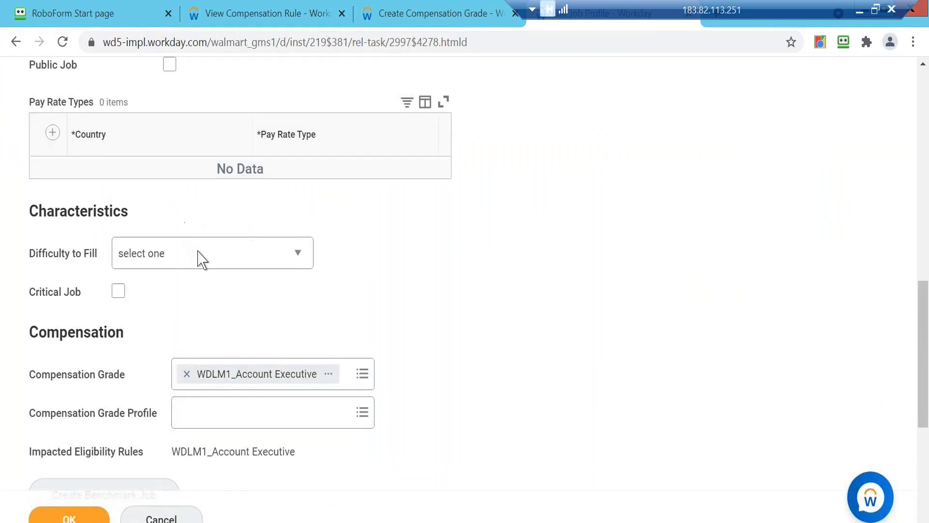
{"action": "left_click", "coordinate": [210, 265]}
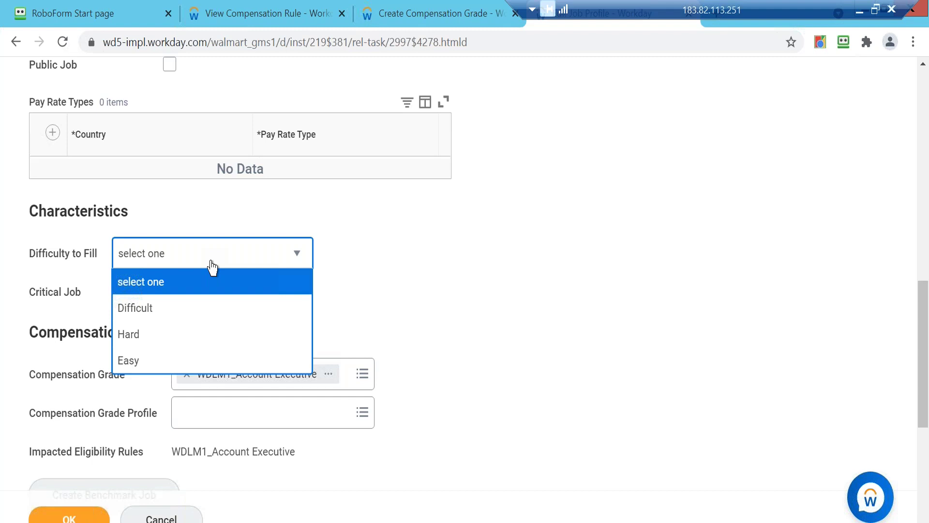
Choose Difficult for Difficulty to Fill
{"action": "left_click", "coordinate": [145, 312]}
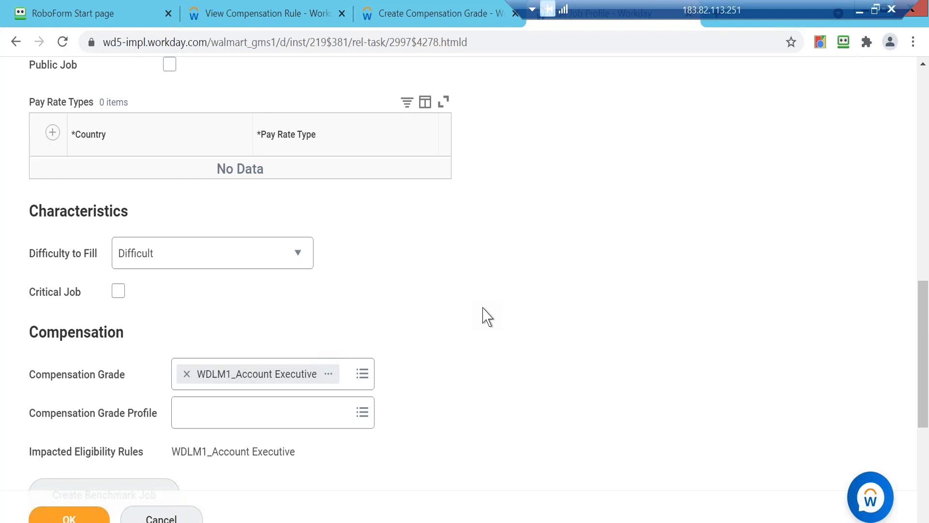
{"action": "left_click", "coordinate": [300, 10]}
Check the WDLM1_Account Executive grade details and return to the job profile edit form
{"action": "left_click", "coordinate": [455, 12]}
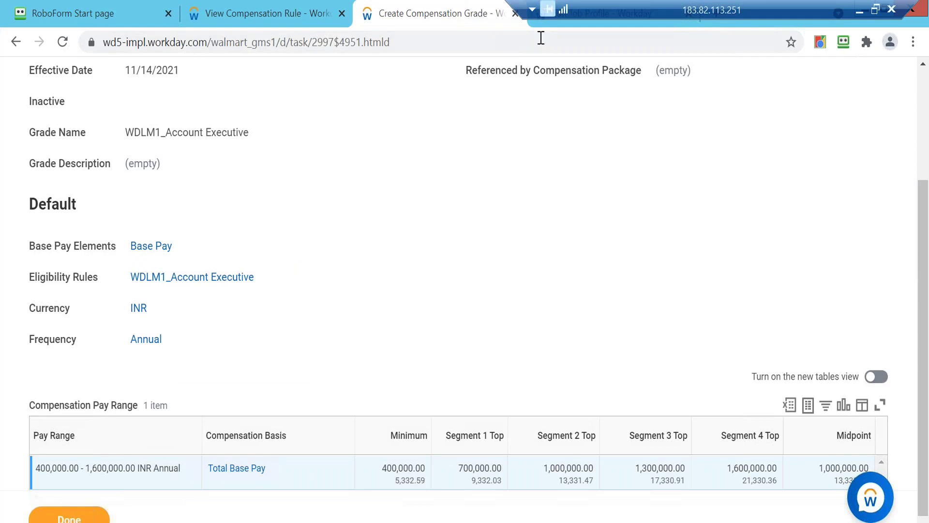
{"action": "left_click", "coordinate": [556, 21]}
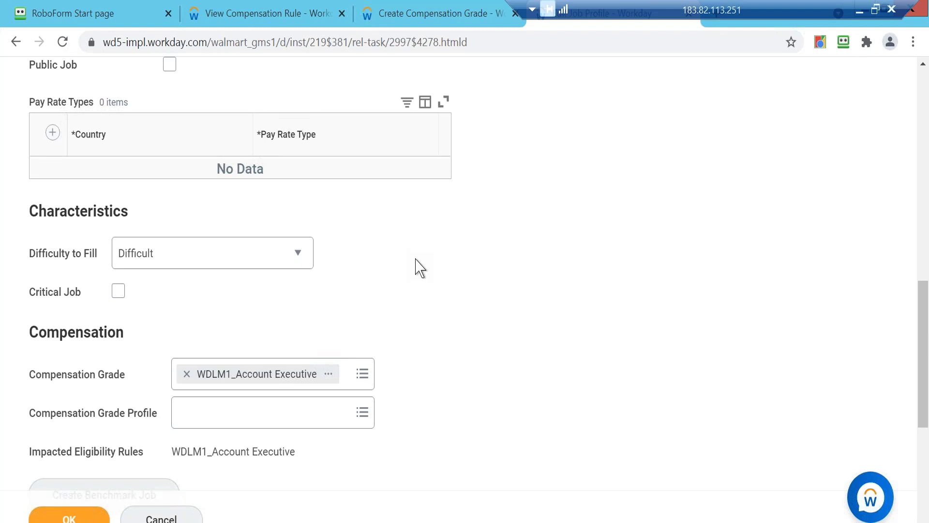
Try a new pay rate type row, then delete the blank row so the table shows No Data
{"action": "left_click", "coordinate": [51, 133]}
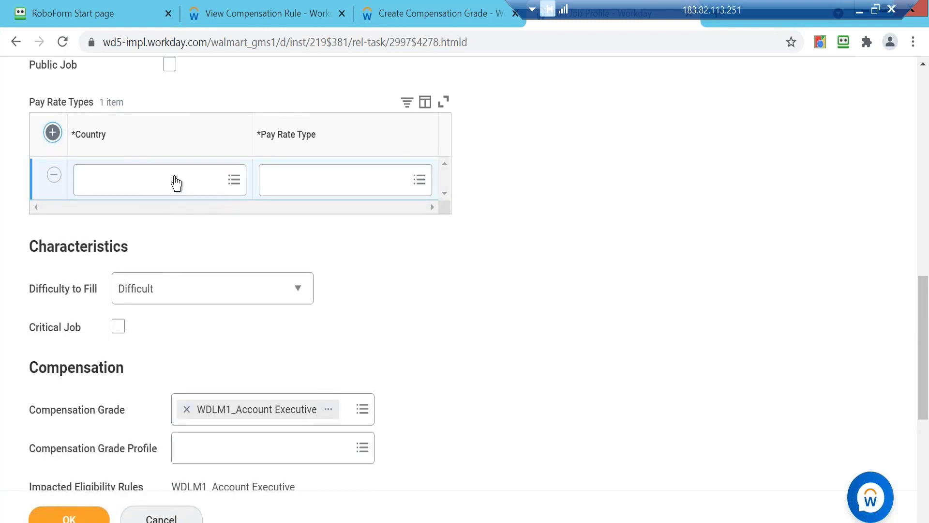
{"action": "left_click", "coordinate": [196, 184]}
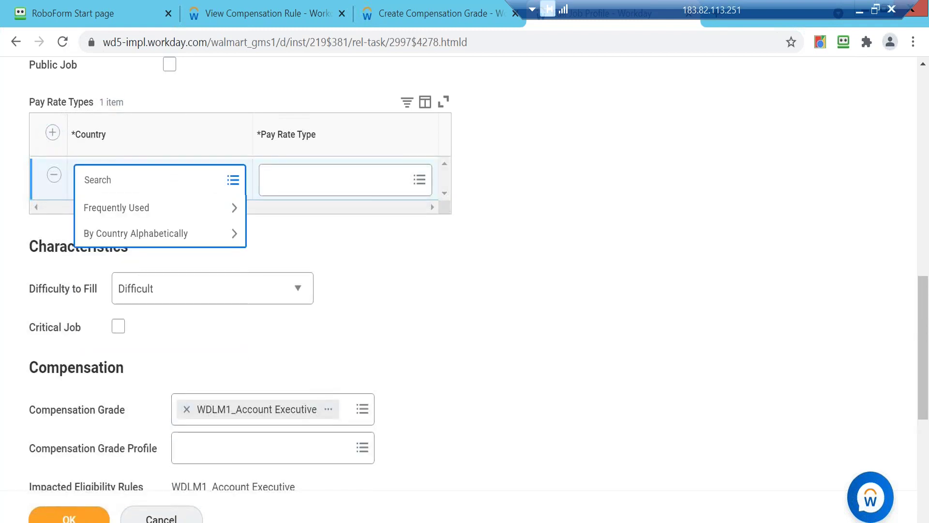
{"action": "left_click", "coordinate": [295, 190]}
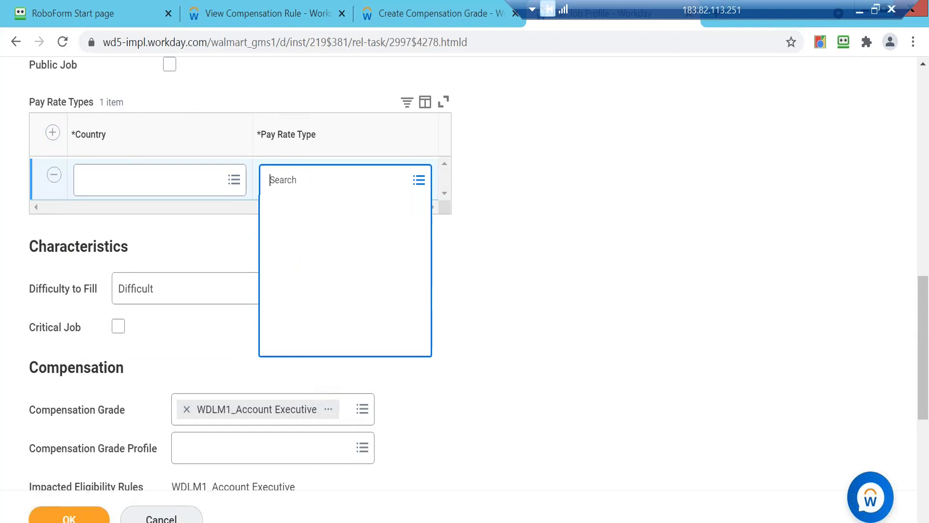
{"action": "left_click", "coordinate": [506, 302]}
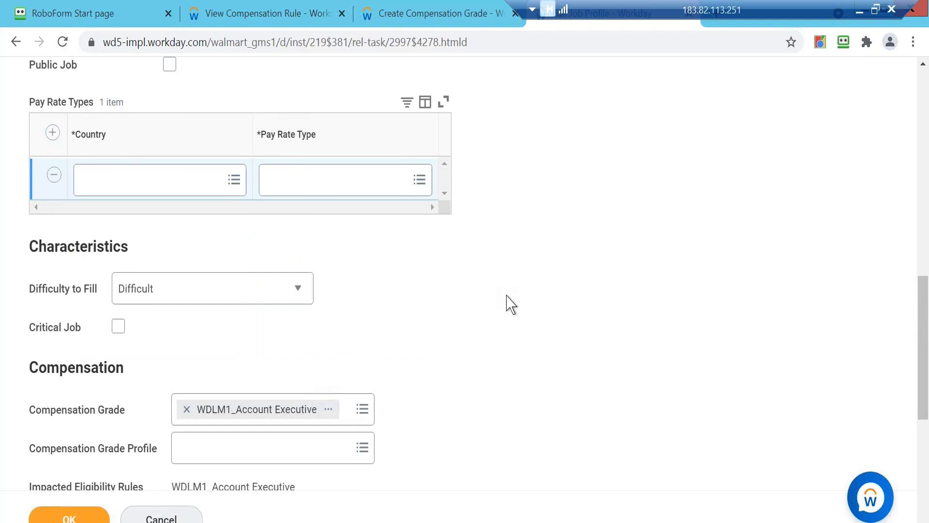
{"action": "left_click", "coordinate": [54, 175]}
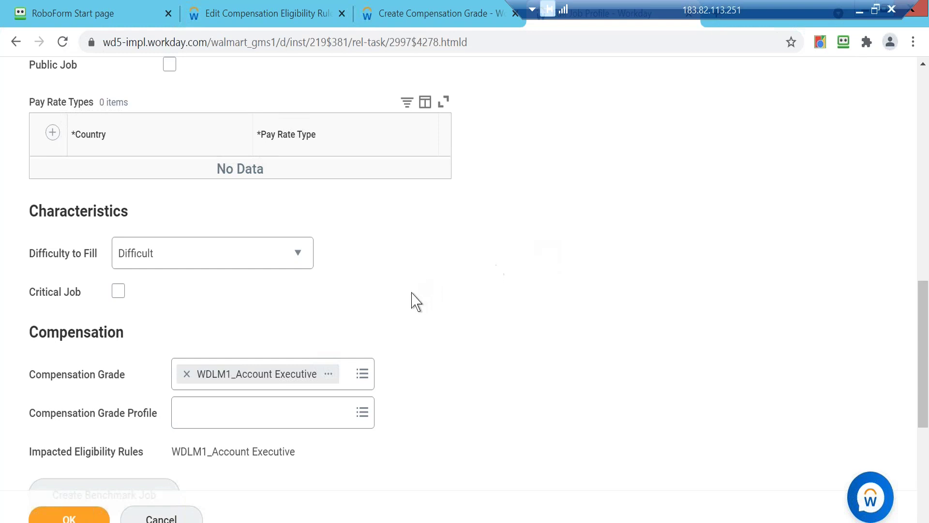
{"action": "scroll", "coordinate": [406, 302], "scroll_direction": "up", "scroll_amount": 5}
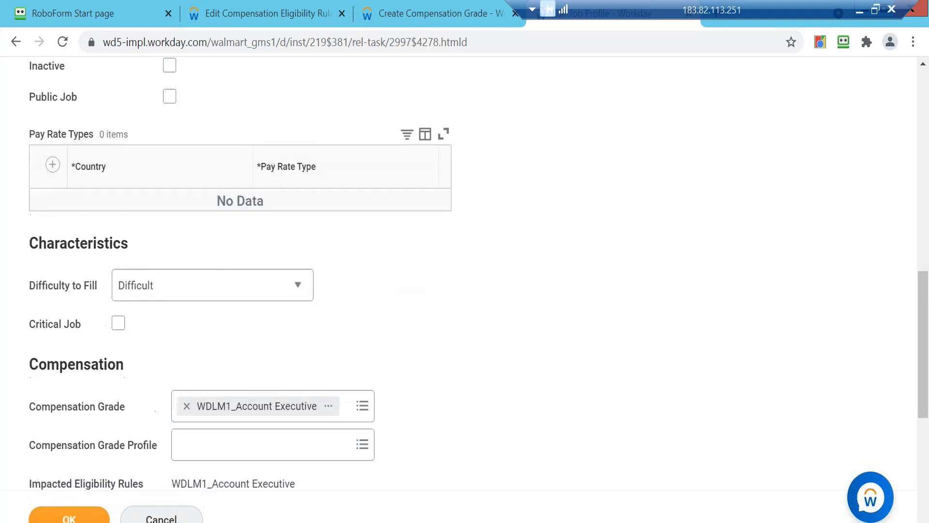
{"action": "left_click", "coordinate": [223, 17]}
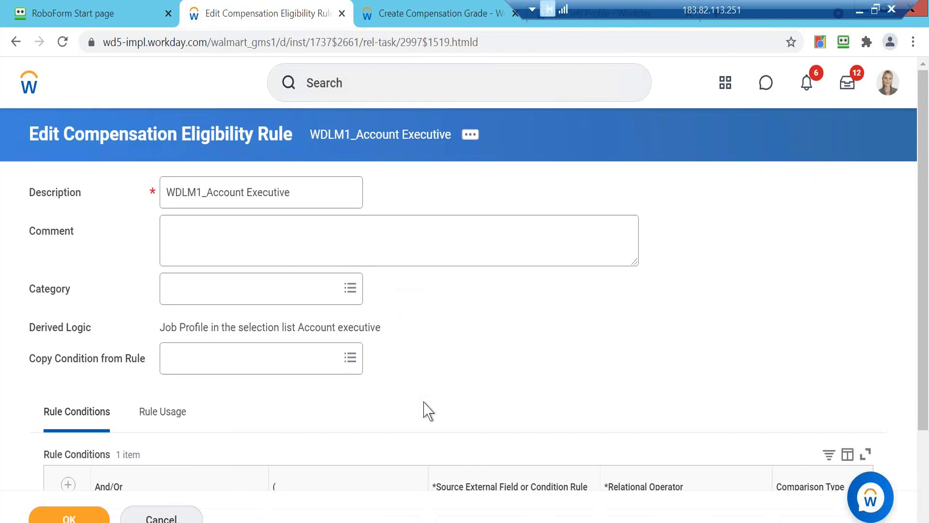
{"action": "scroll", "coordinate": [424, 411], "scroll_direction": "down", "scroll_amount": 3}
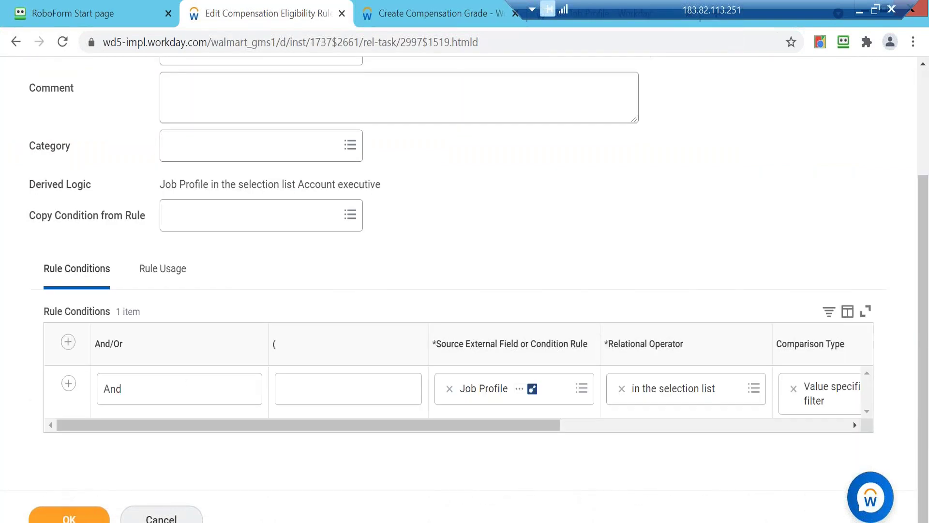
{"action": "left_click", "coordinate": [387, 13]}
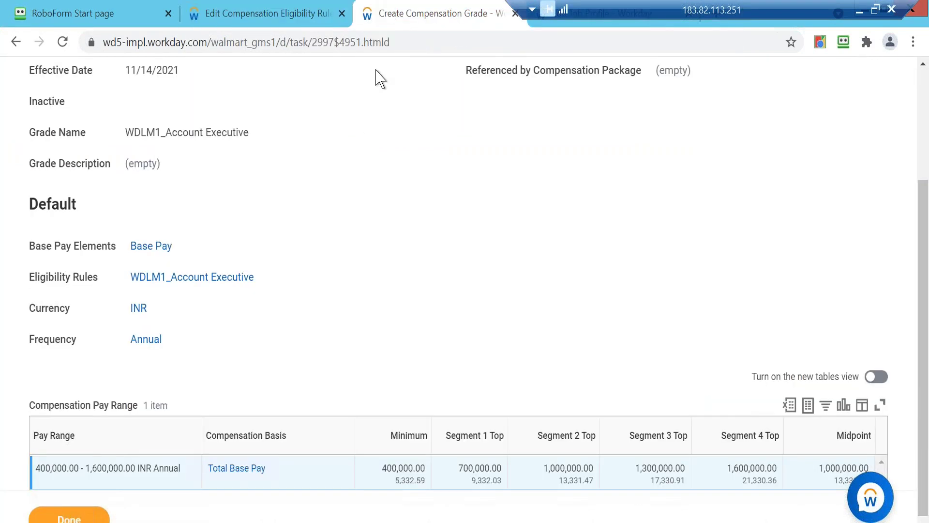
{"action": "scroll", "coordinate": [400, 329], "scroll_direction": "down", "scroll_amount": 1}
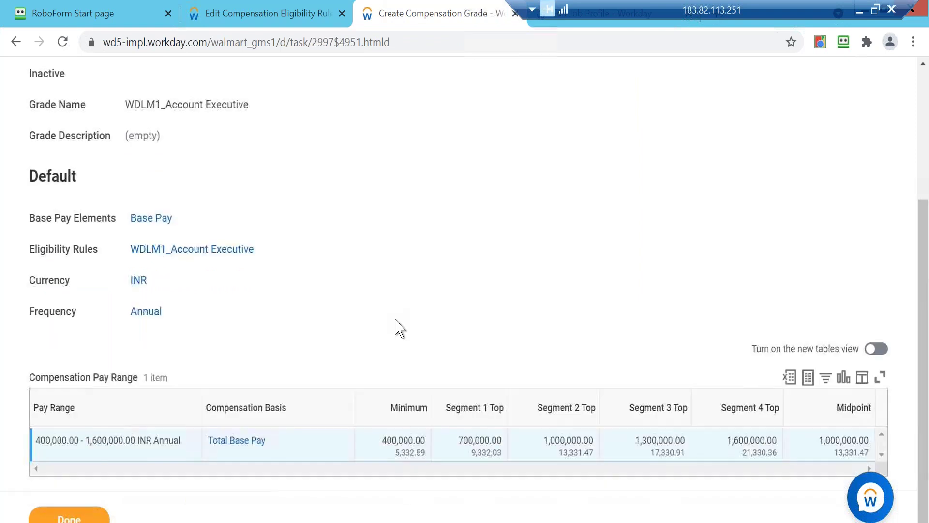
{"action": "scroll", "coordinate": [400, 329], "scroll_direction": "up", "scroll_amount": 2}
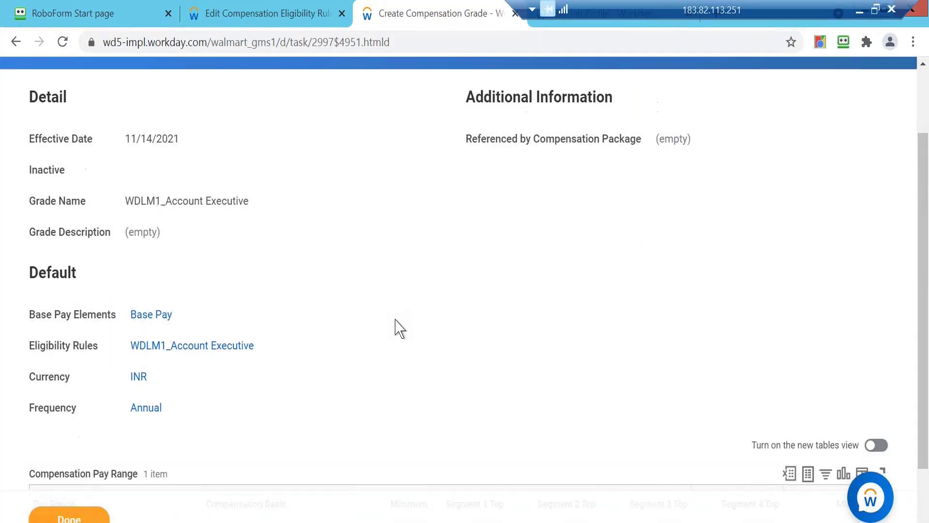
{"action": "scroll", "coordinate": [400, 330], "scroll_direction": "down", "scroll_amount": 2}
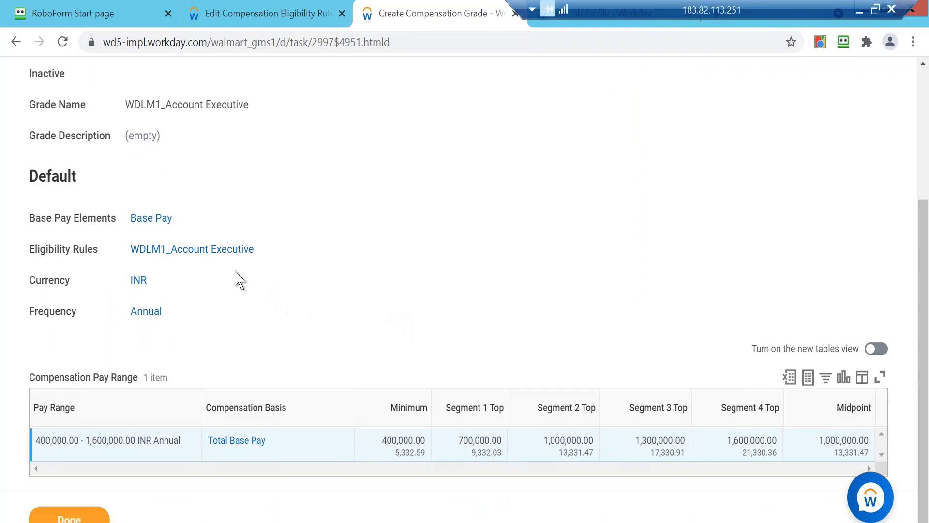
{"action": "right_click", "coordinate": [187, 256]}
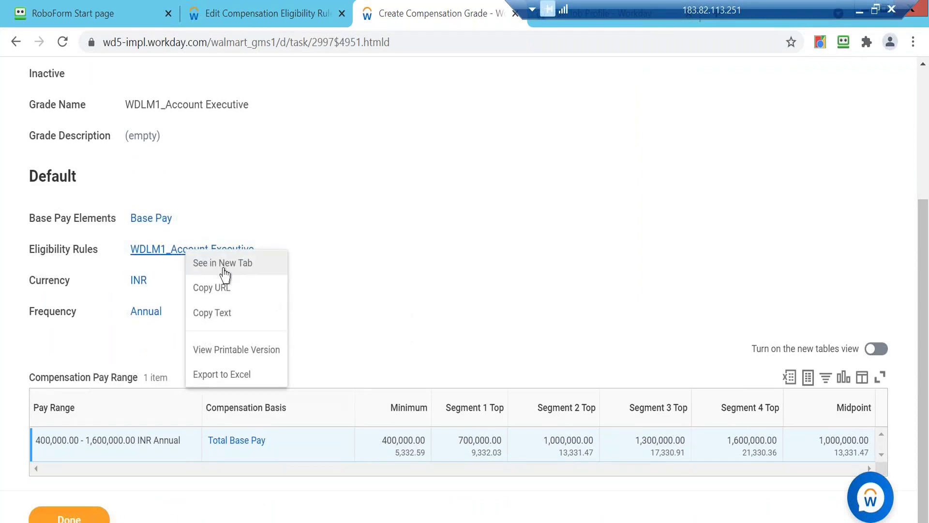
{"action": "left_click", "coordinate": [299, 184]}
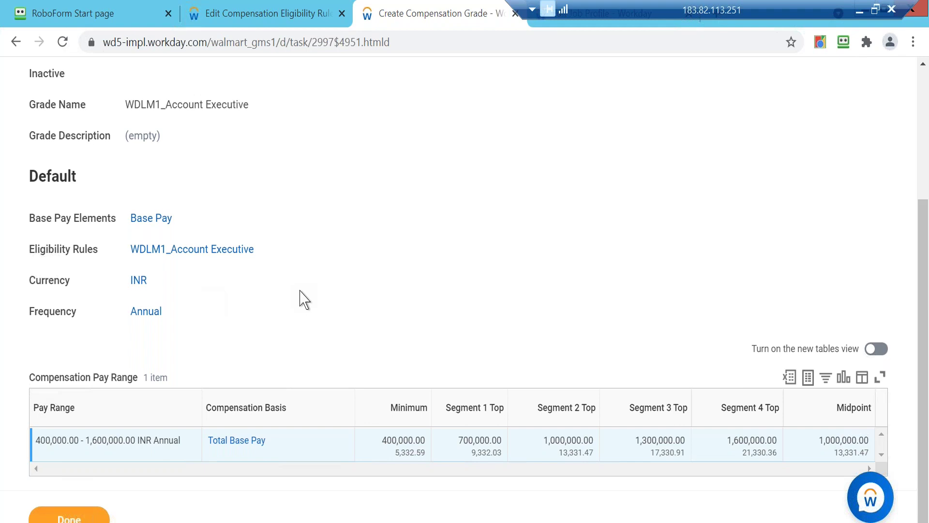
{"action": "scroll", "coordinate": [303, 299], "scroll_direction": "up", "scroll_amount": 1}
{"action": "left_click", "coordinate": [247, 13]}
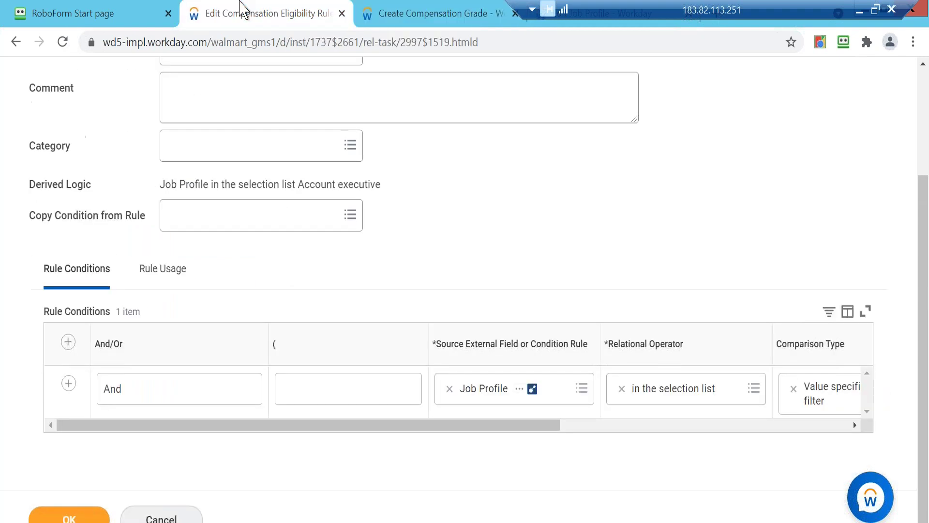
{"action": "left_click", "coordinate": [398, 22]}
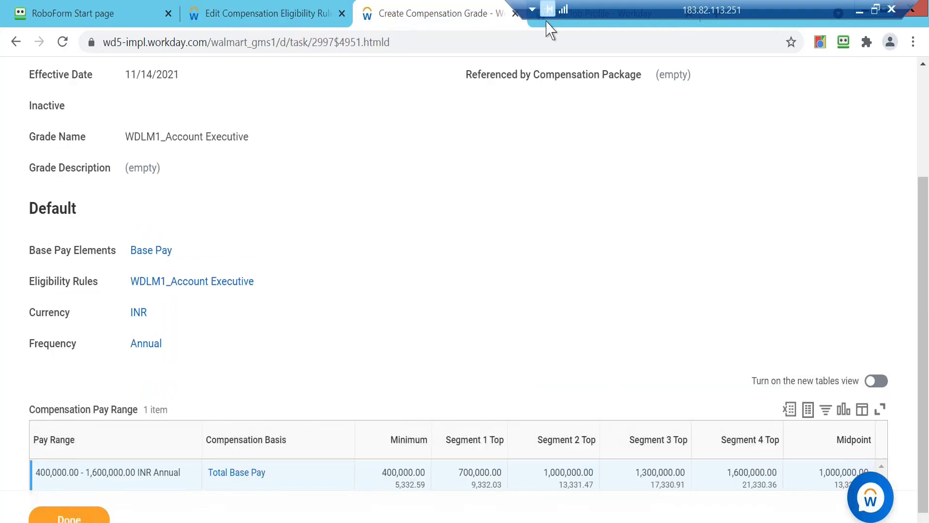
{"action": "left_click", "coordinate": [548, 22]}
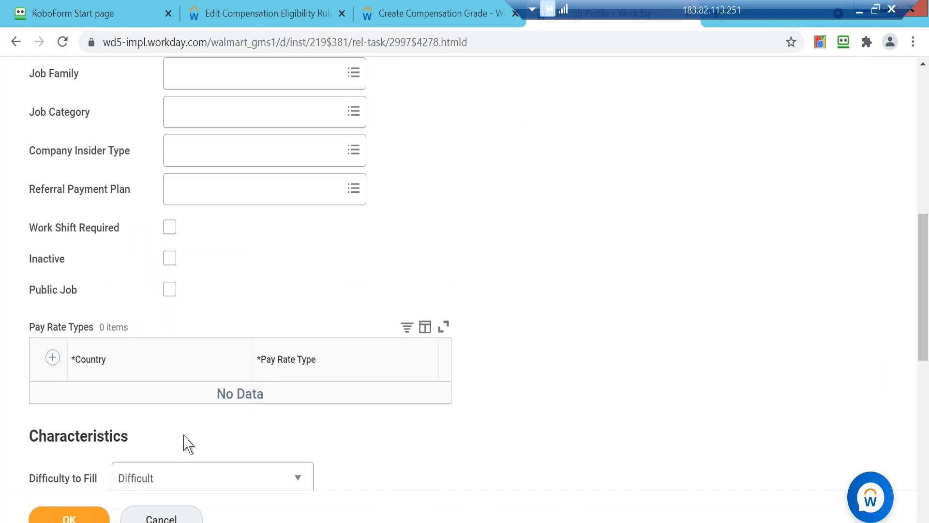
Submit and finish the profile edit, then view its WDLM1_Account Executive compensation details
{"action": "left_click", "coordinate": [70, 516]}
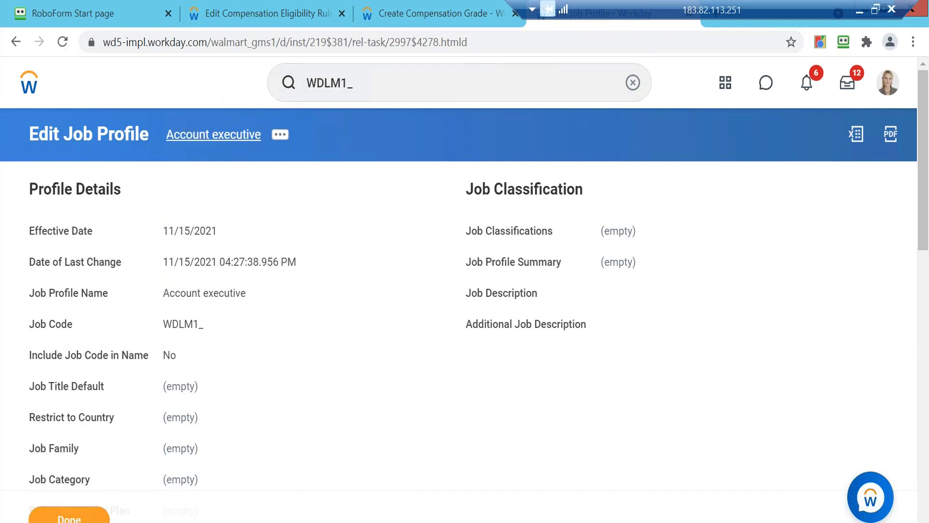
{"action": "left_click", "coordinate": [66, 518]}
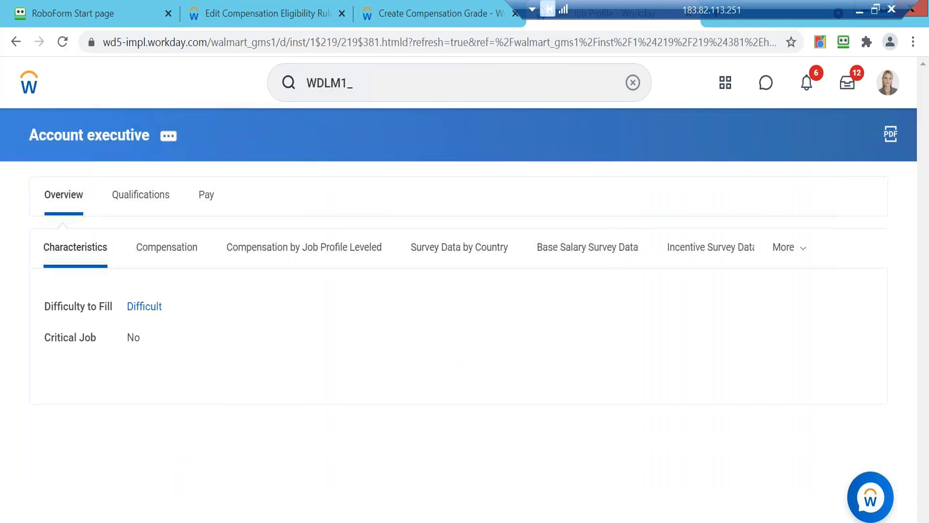
{"action": "left_click", "coordinate": [164, 250]}
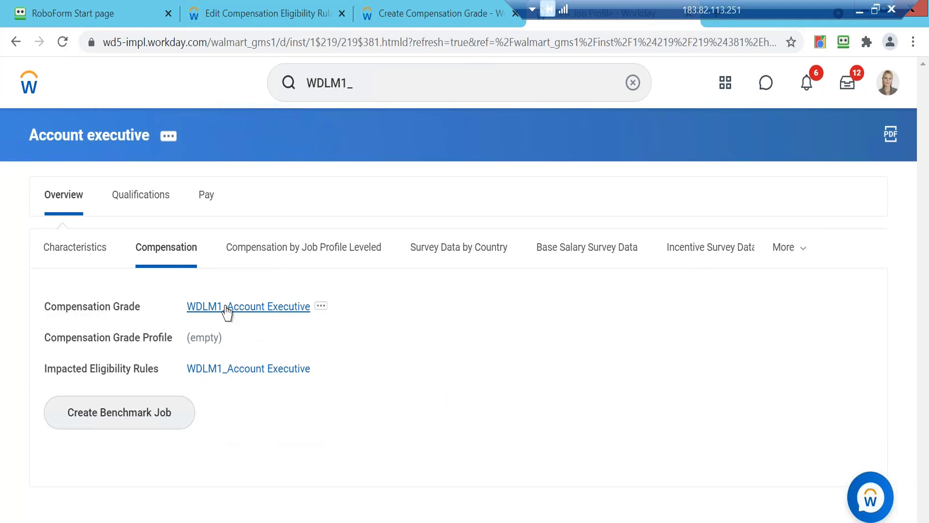
Open the WDLM1_Account Executive grade and its impacted eligibility rule in new tabs
{"action": "right_click", "coordinate": [227, 312]}
{"action": "left_click", "coordinate": [263, 319]}
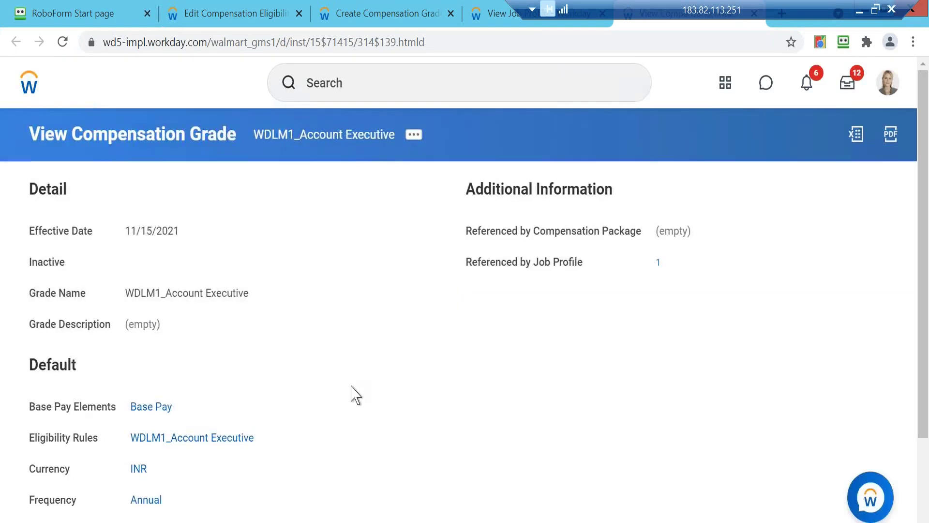
{"action": "scroll", "coordinate": [356, 395], "scroll_direction": "down", "scroll_amount": 3}
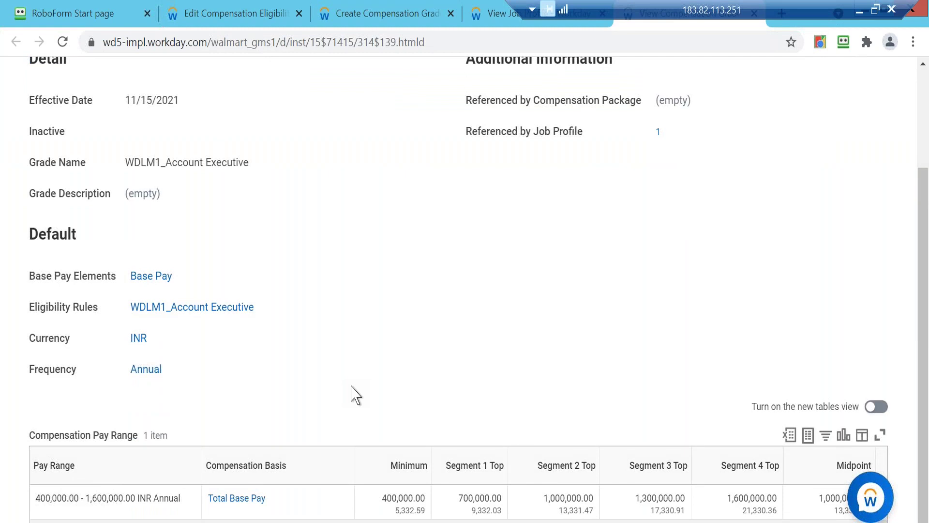
{"action": "left_click", "coordinate": [491, 13]}
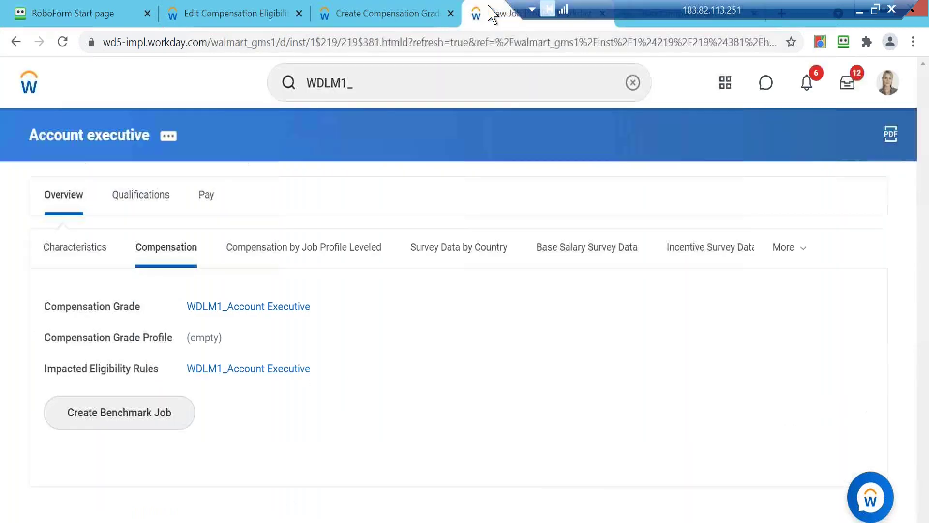
{"action": "right_click", "coordinate": [210, 375]}
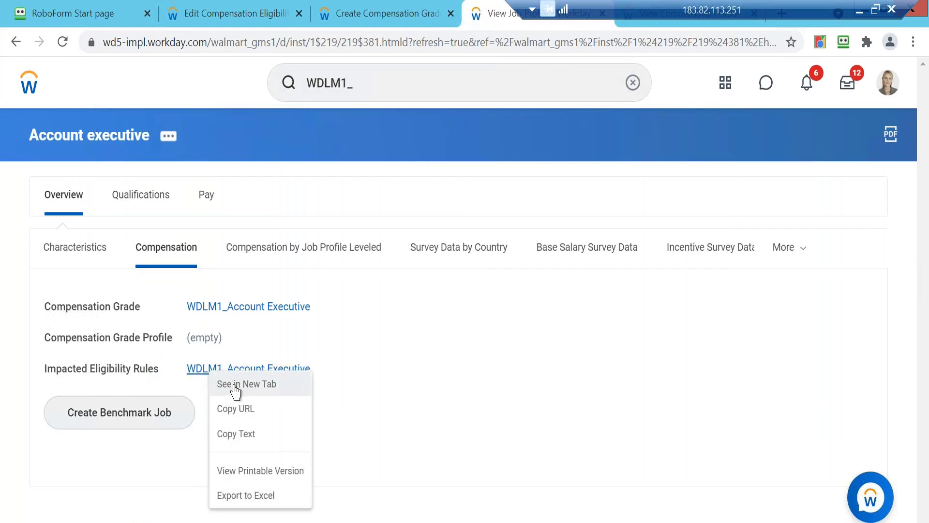
{"action": "left_click", "coordinate": [236, 390]}
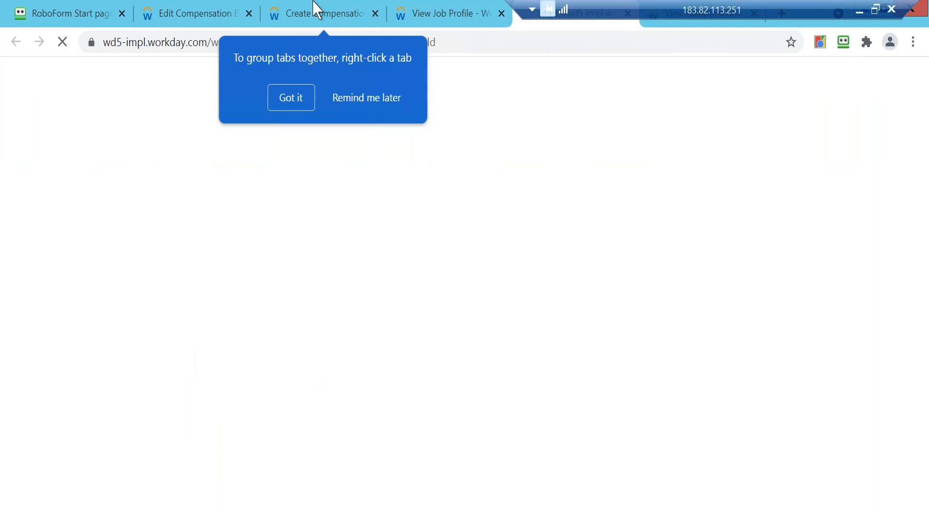
Save the eligibility rule restricting it to the Account executive job profile
{"action": "left_click", "coordinate": [313, 10]}
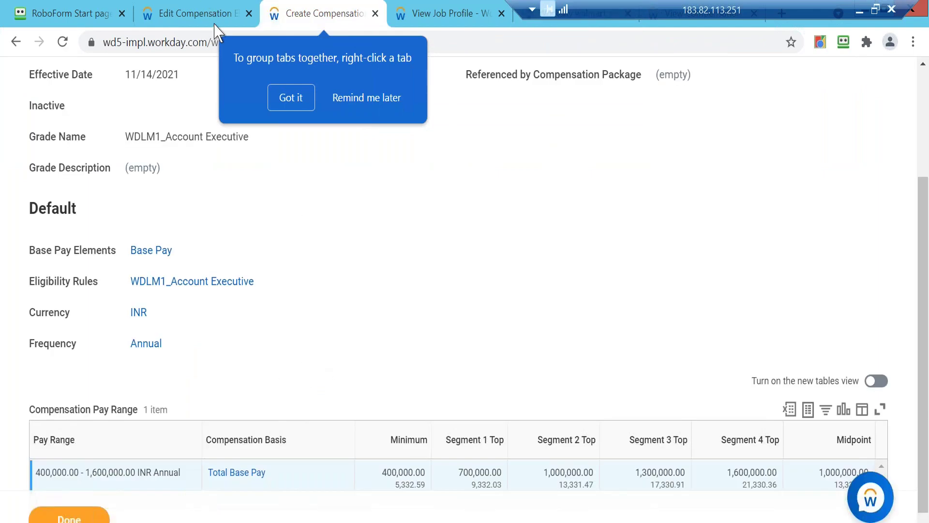
{"action": "left_click", "coordinate": [213, 19]}
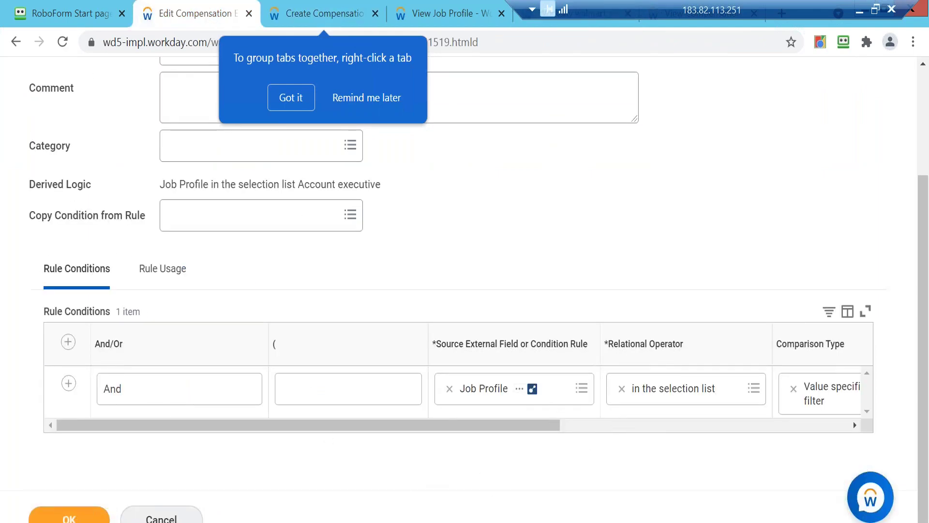
{"action": "left_click", "coordinate": [102, 519]}
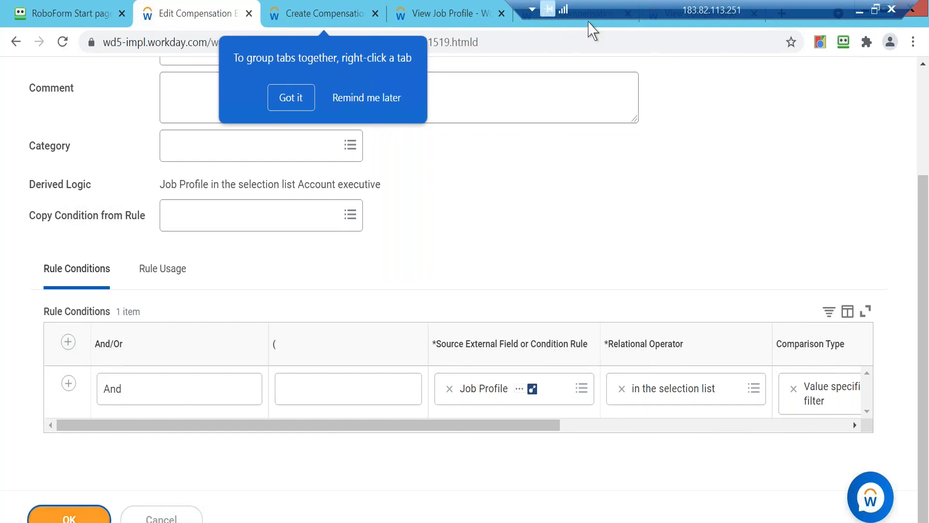